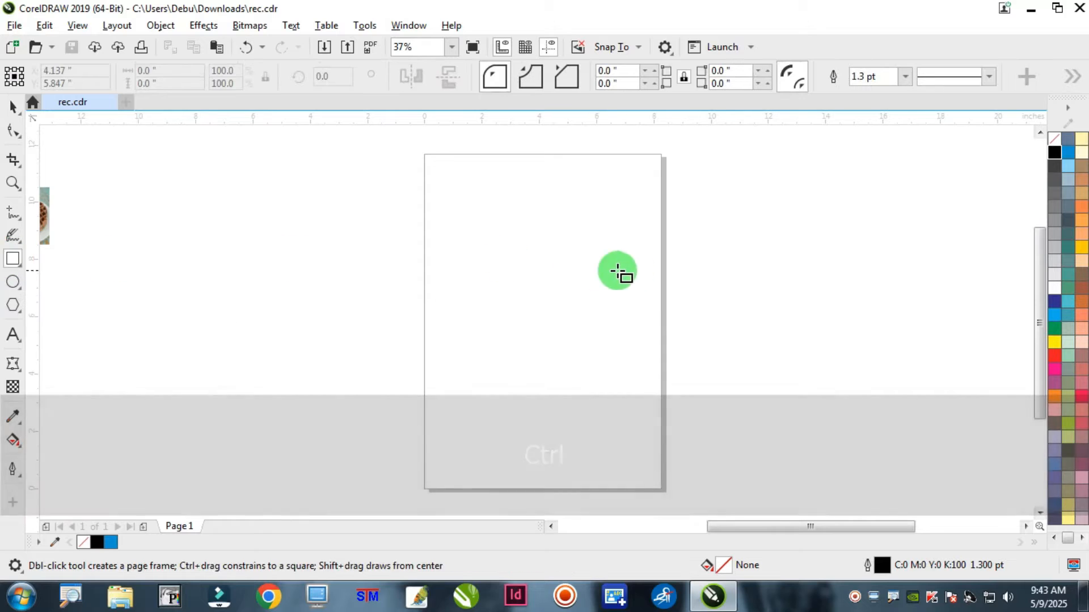
# - Draw a rectangle 7 inches wide and 9 inches high and centre it on the page
pyautogui.moveTo(451, 206)
pyautogui.mouseDown()
pyautogui.moveTo(566, 329)
pyautogui.moveTo(627, 446)
pyautogui.mouseUp()
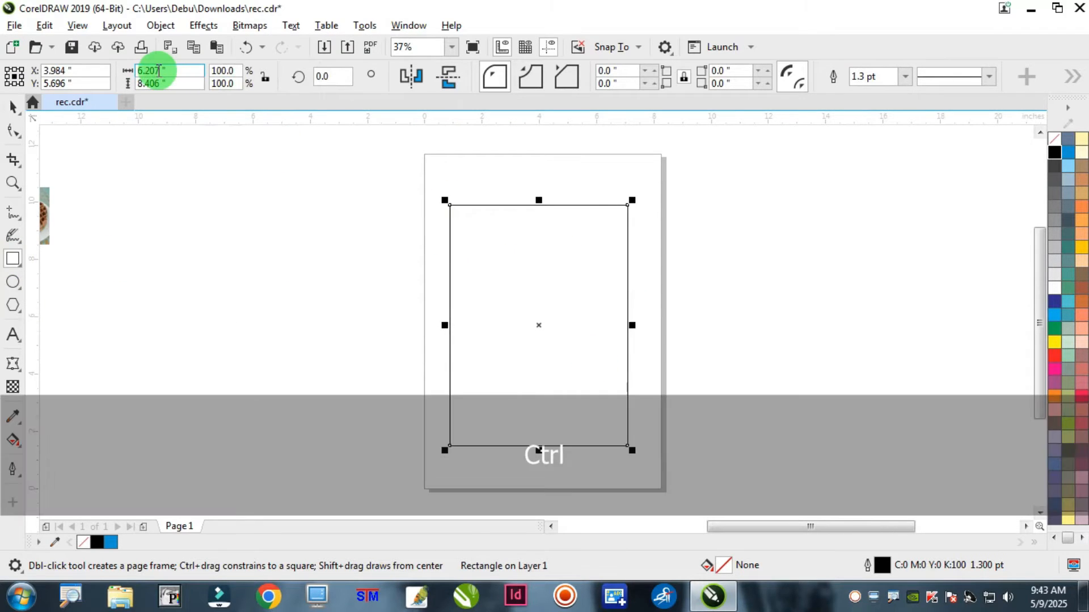
pyautogui.click(159, 71)
pyautogui.doubleClick(169, 76)
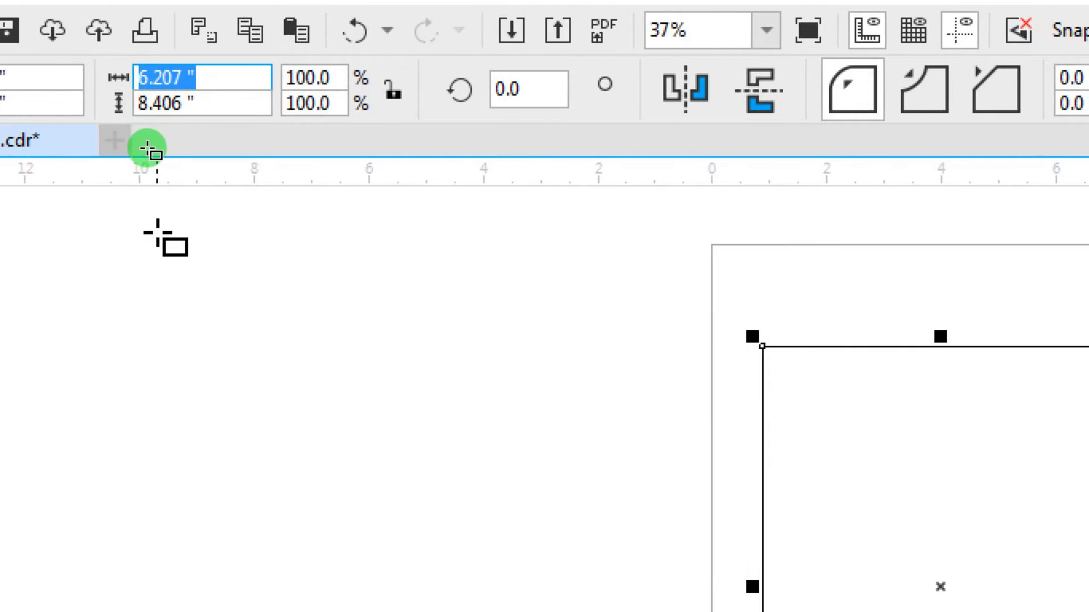
pyautogui.write('7')
pyautogui.press('Tab')
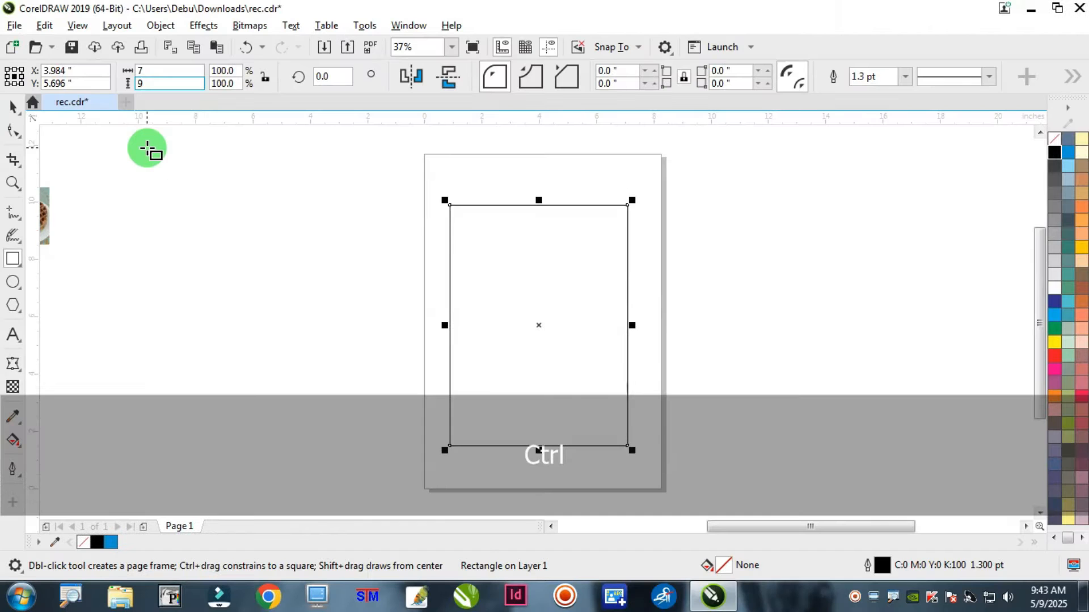
pyautogui.press('Return')
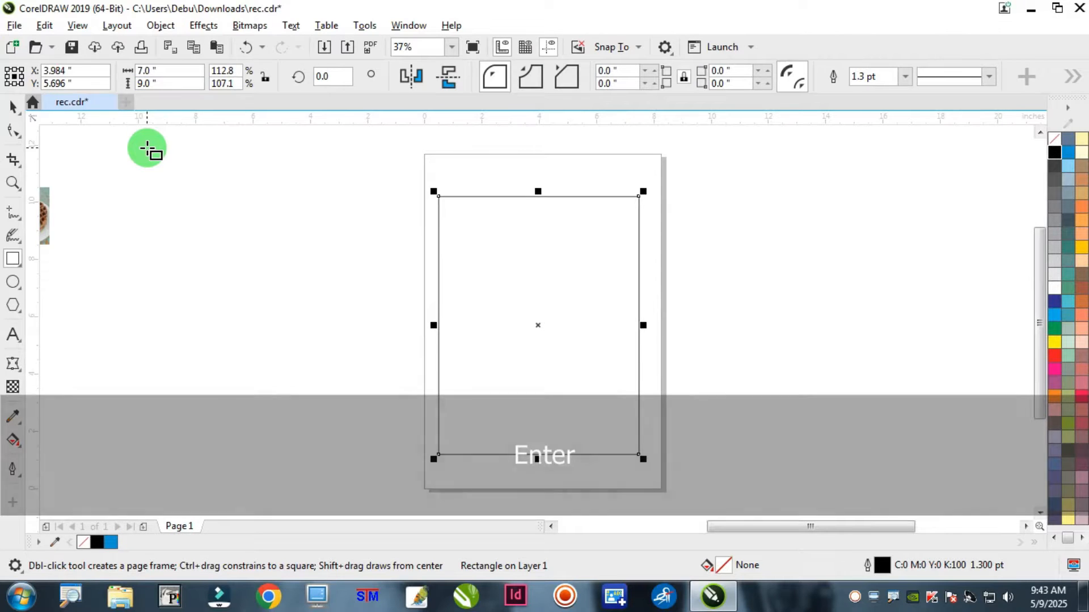
pyautogui.press('p')
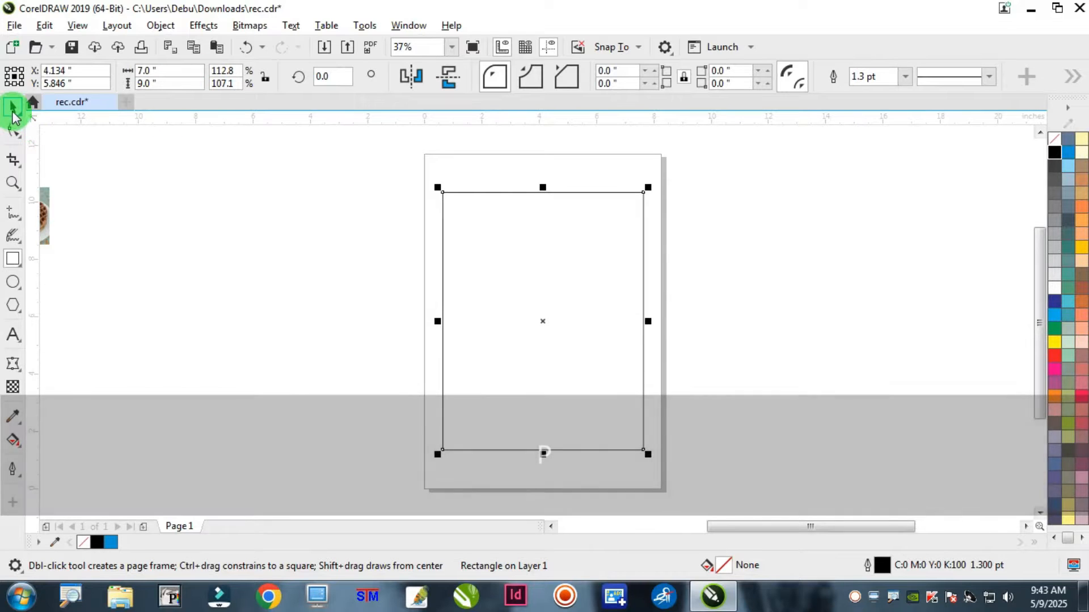
# - Fill the rectangle with red and remove its outline
pyautogui.click(13, 110)
pyautogui.click(342, 156)
pyautogui.click(594, 255)
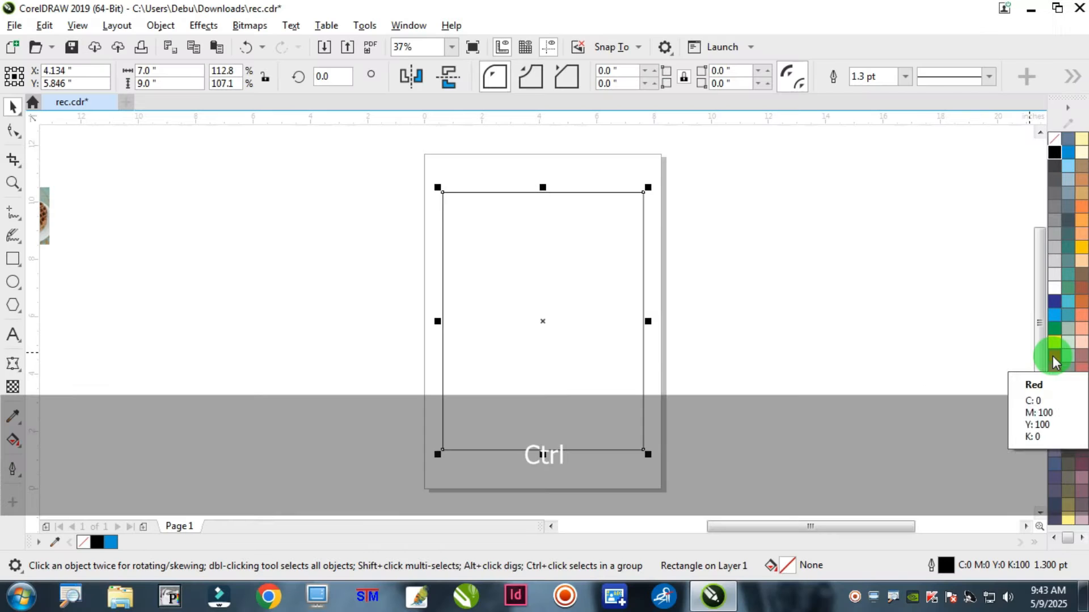
pyautogui.click(1053, 355)
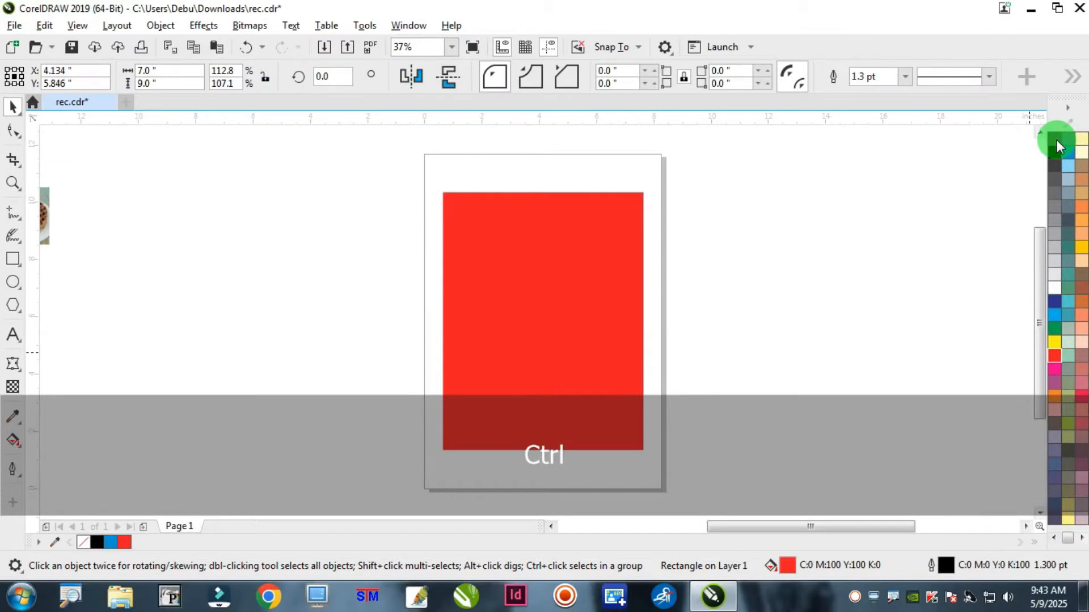
pyautogui.rightClick(1055, 138)
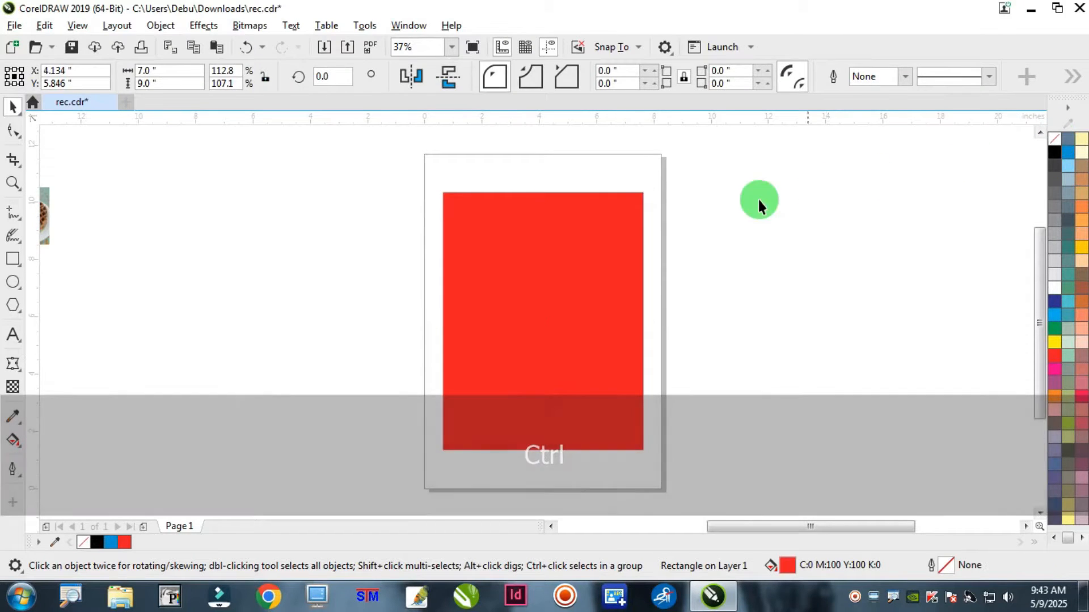
pyautogui.click(758, 198)
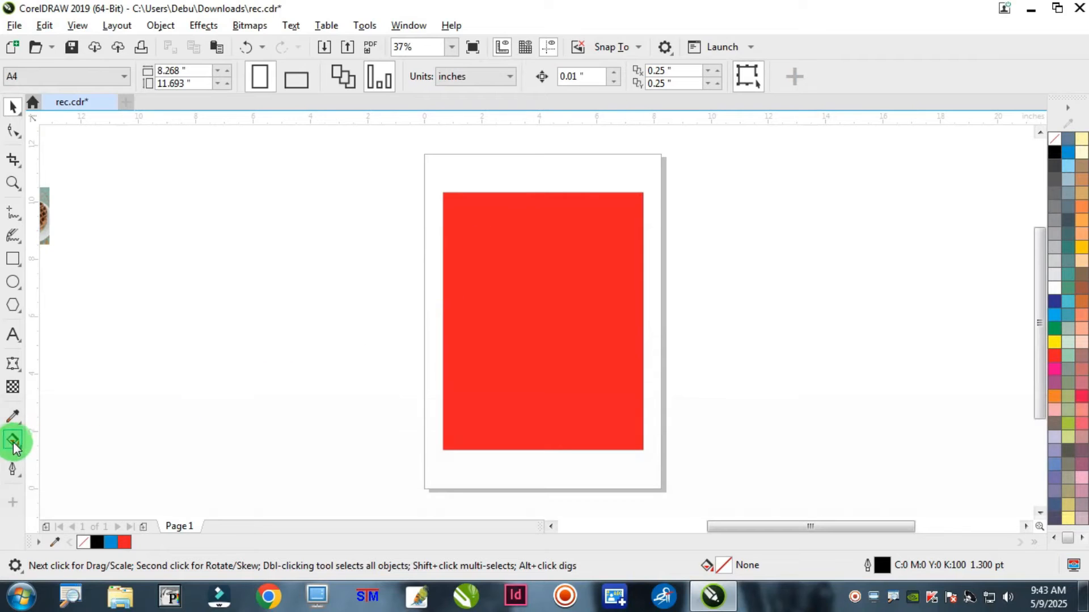
# - Apply a vertical fountain fill from the rectangle's upper part downwards, with red at both end nodes
pyautogui.click(12, 442)
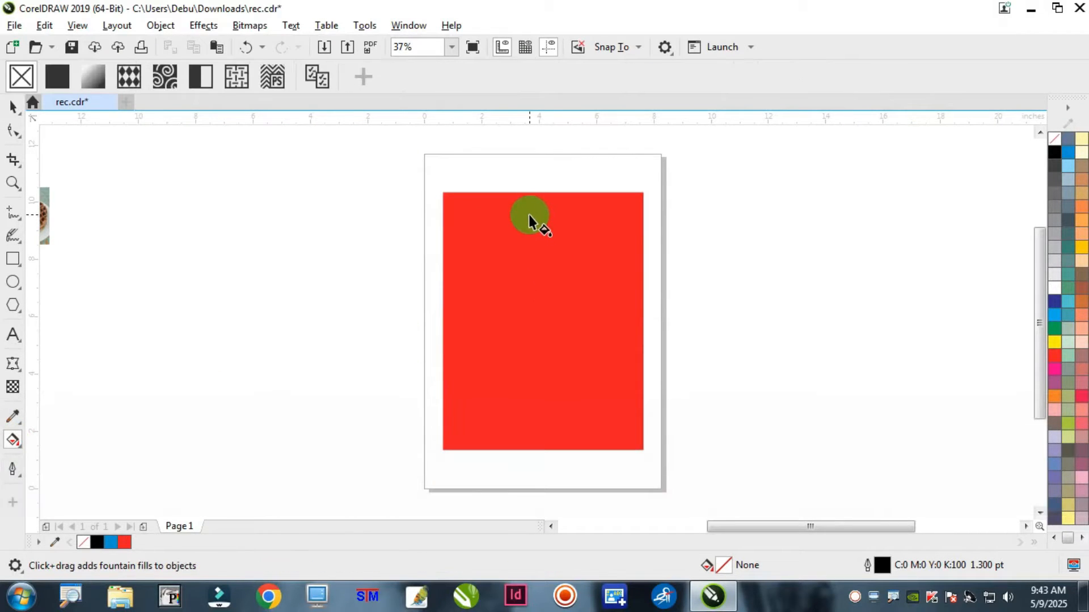
pyautogui.click(528, 214)
pyautogui.moveTo(530, 206); pyautogui.dragTo(528, 399)
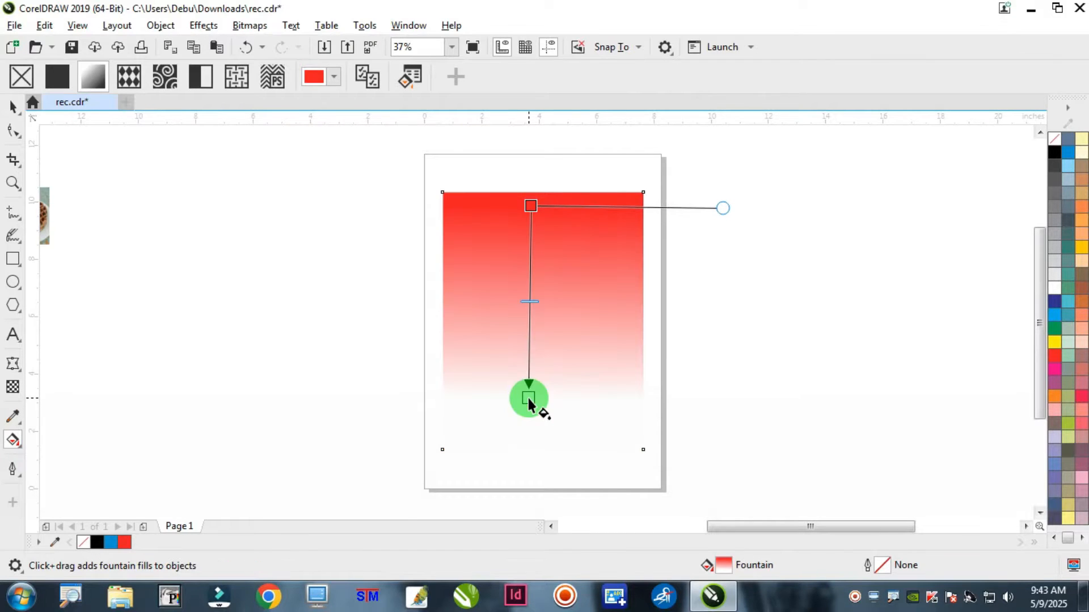
pyautogui.moveTo(125, 545); pyautogui.dragTo(485, 399)
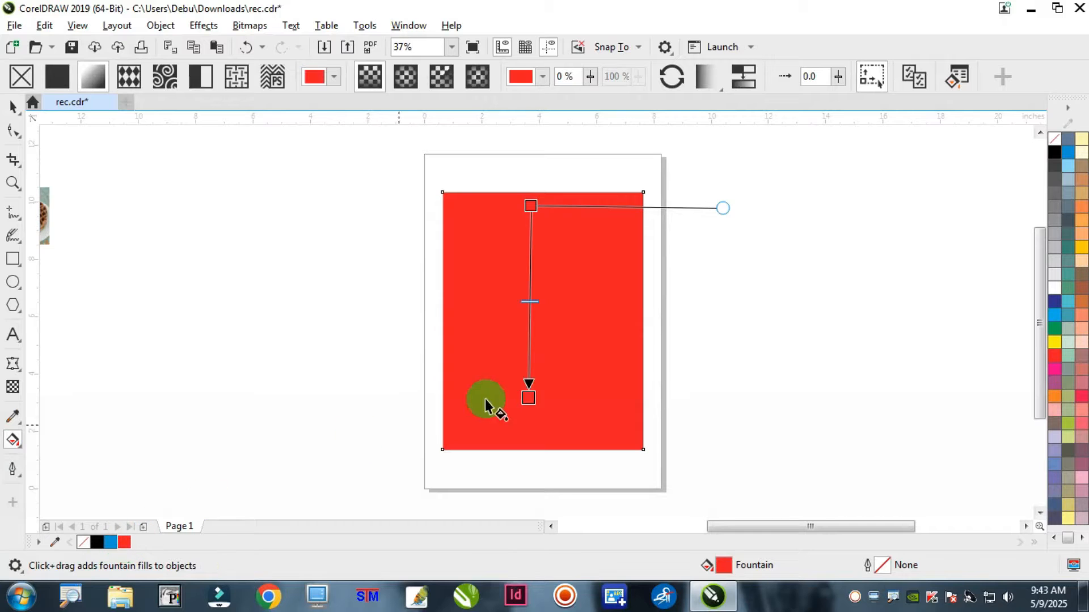
# - Set the fountain fill's lower node to dark red with CMYK values 27, 100, 100, 34
pyautogui.click(528, 397)
pyautogui.press('ctrl')
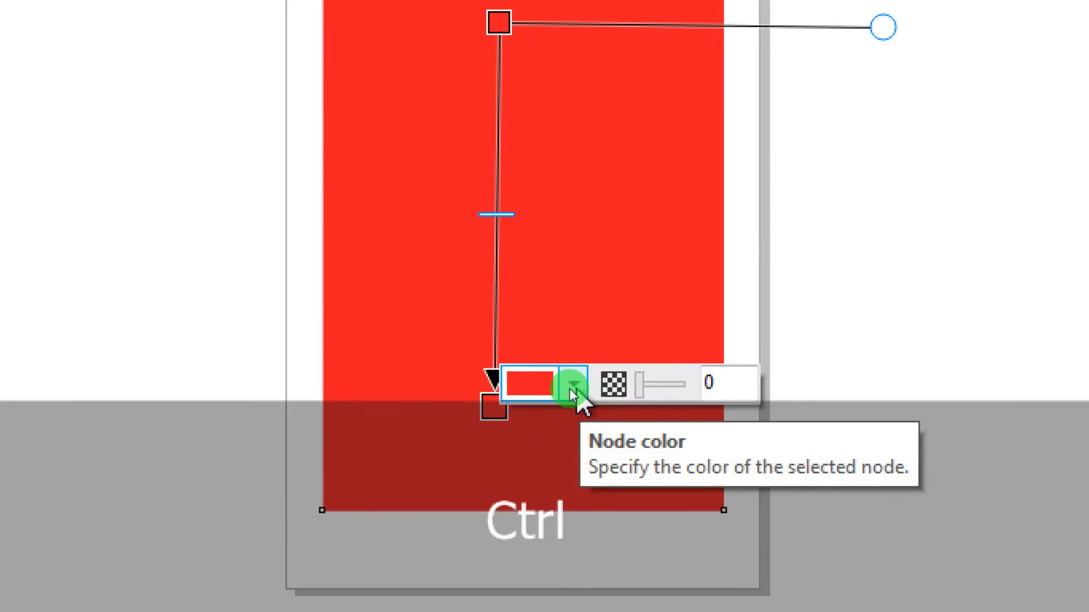
pyautogui.click(572, 385)
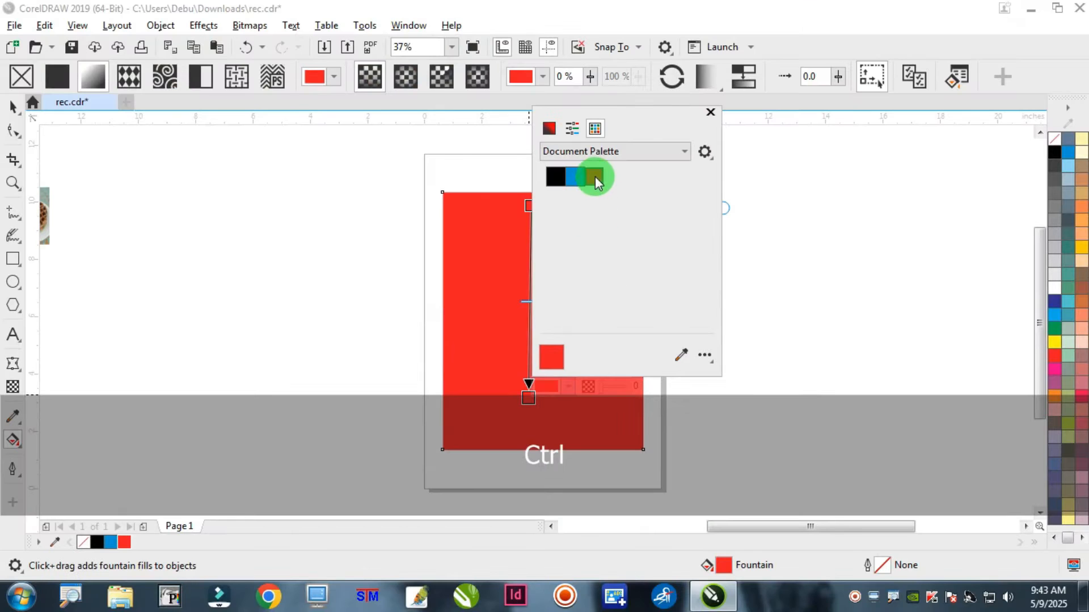
pyautogui.click(549, 128)
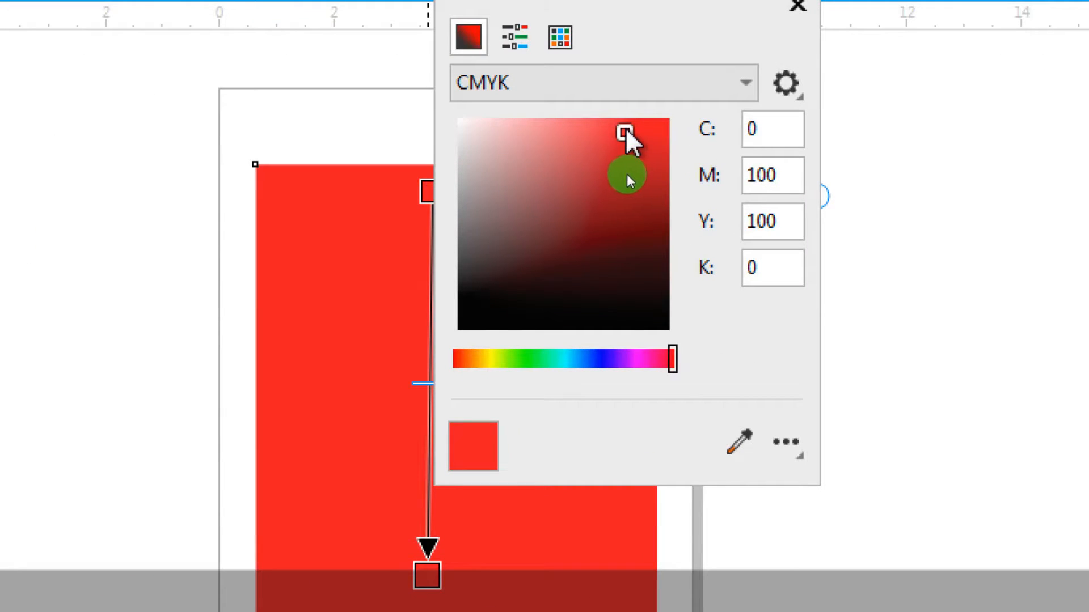
pyautogui.moveTo(626, 174)
pyautogui.mouseDown()
pyautogui.moveTo(646, 217)
pyautogui.moveTo(635, 214)
pyautogui.mouseUp()
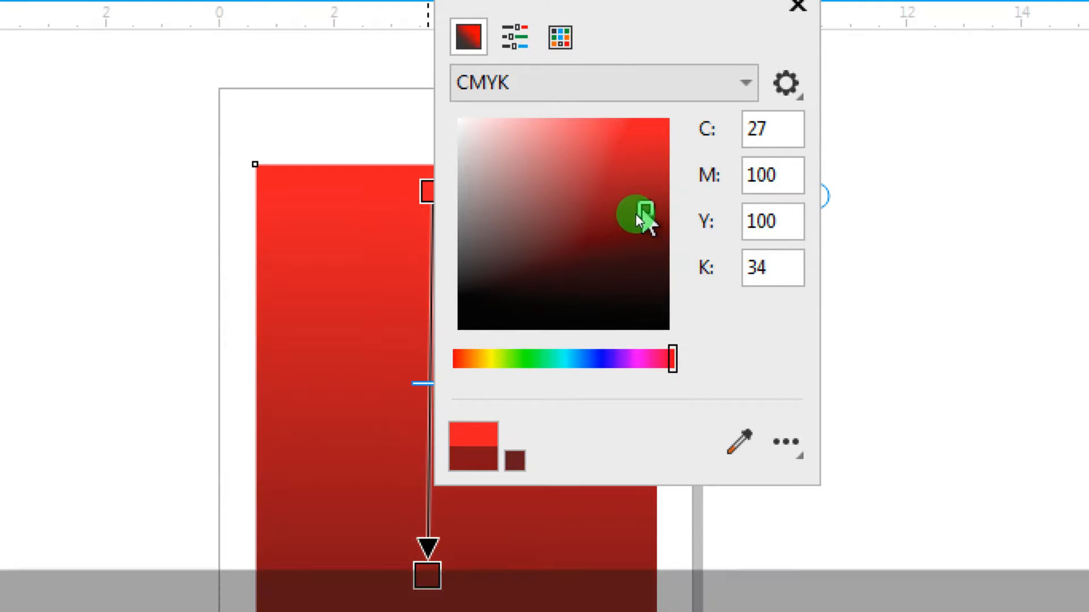
pyautogui.click(798, 4)
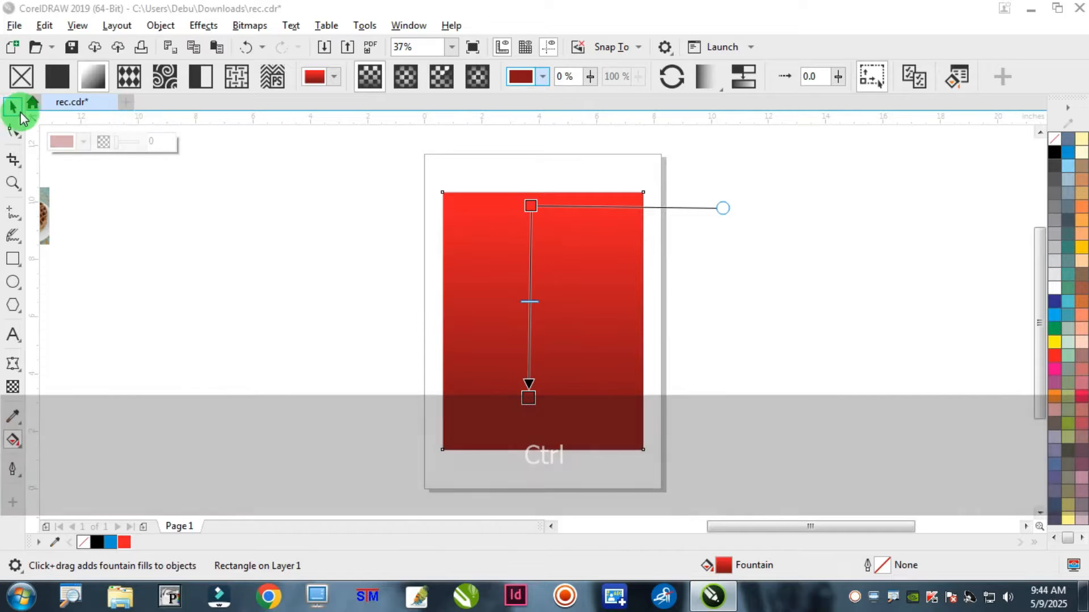
# - Move the gradient rectangle slightly down on the page and deselect it
pyautogui.click(12, 106)
pyautogui.click(564, 266)
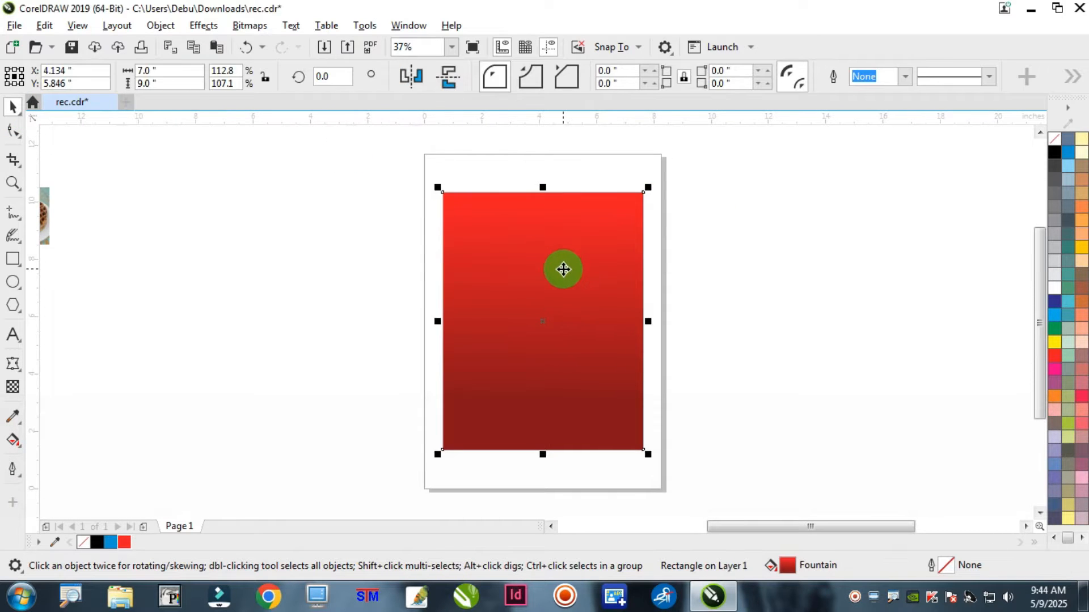
pyautogui.moveTo(563, 270); pyautogui.dragTo(562, 275)
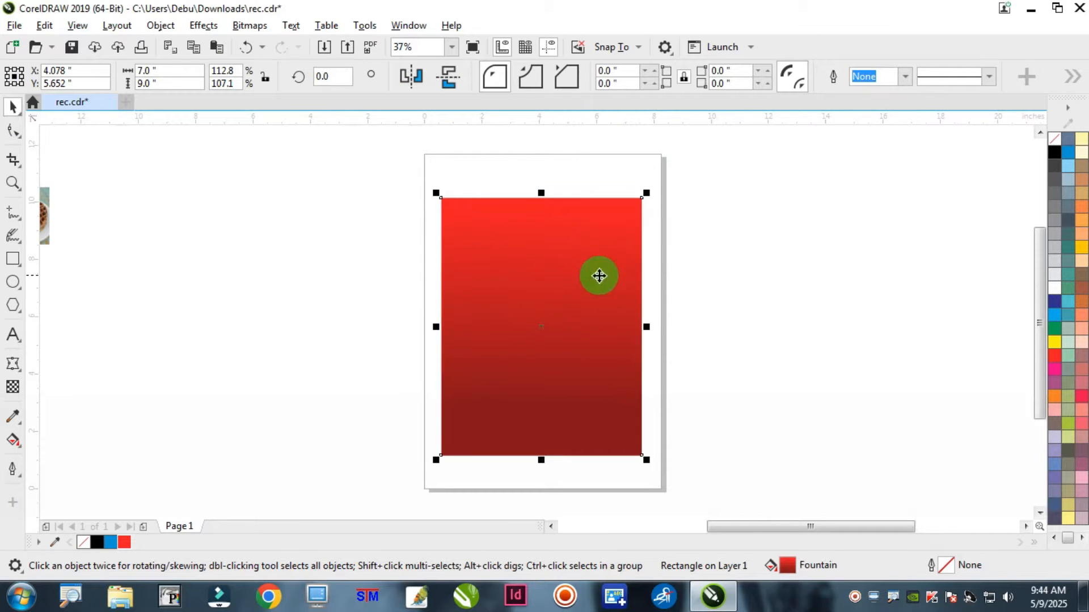
pyautogui.click(727, 270)
# - Move the black brush-stroke shape next to the page, beside the gradient rectangle
pyautogui.scroll(-4, 449, 241)
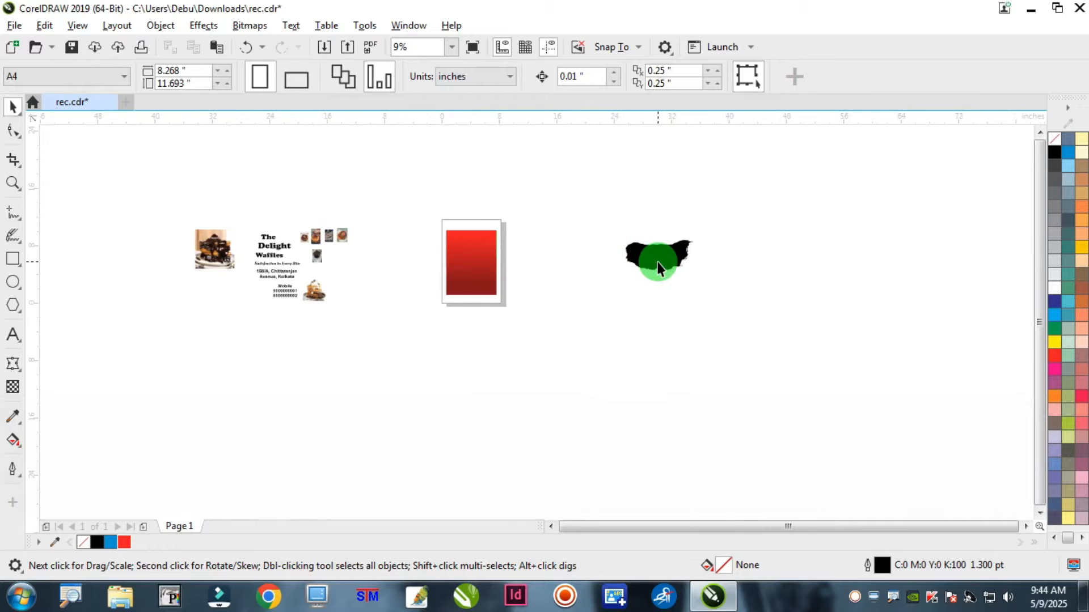
pyautogui.moveTo(651, 255); pyautogui.dragTo(526, 245)
pyautogui.scroll(4, 505, 248)
pyautogui.moveTo(599, 179); pyautogui.dragTo(617, 225)
pyautogui.scroll(2, 617, 225)
# - Fill the brush-stroke shape with yellow after trying greys, and move it slightly up beside the page
pyautogui.click(1056, 214)
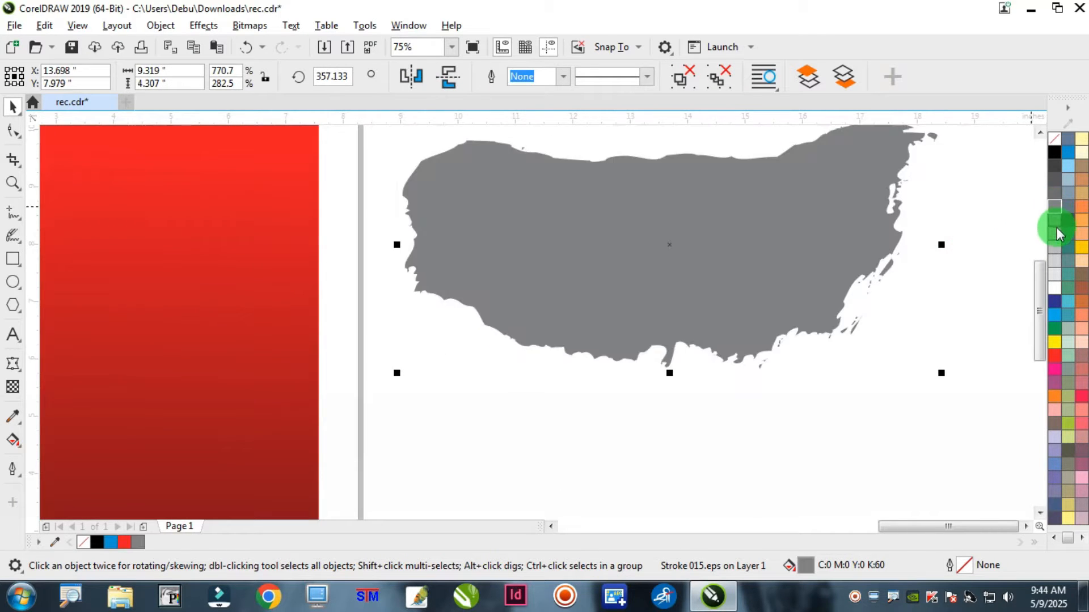
pyautogui.click(1056, 232)
pyautogui.click(1057, 248)
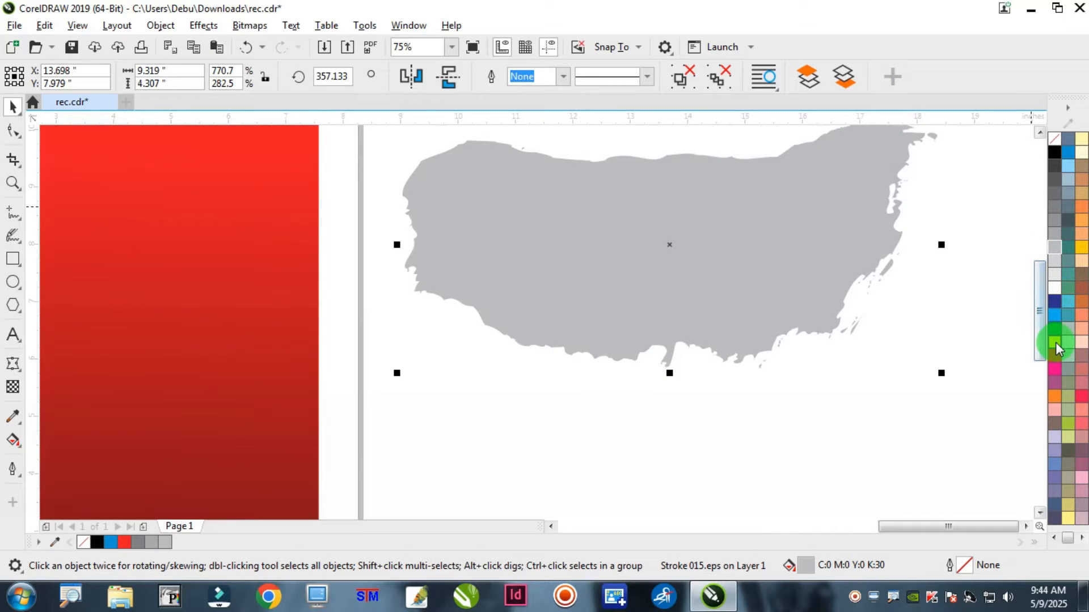
pyautogui.click(1055, 342)
pyautogui.scroll(-2, 772, 285)
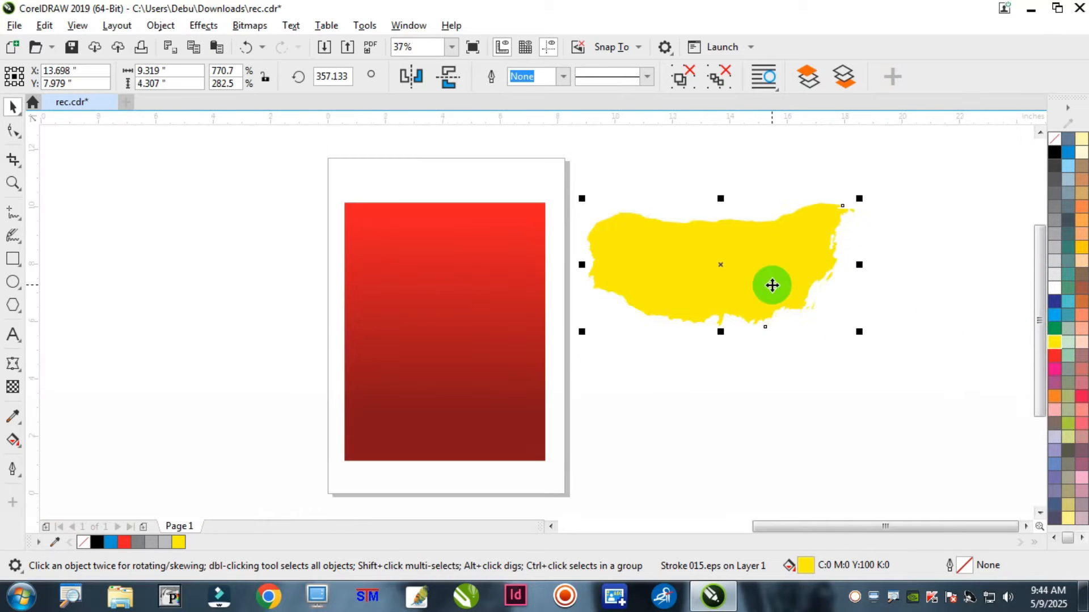
pyautogui.scroll(-2, 768, 282)
pyautogui.scroll(2, 719, 267)
pyautogui.moveTo(756, 268); pyautogui.dragTo(751, 236)
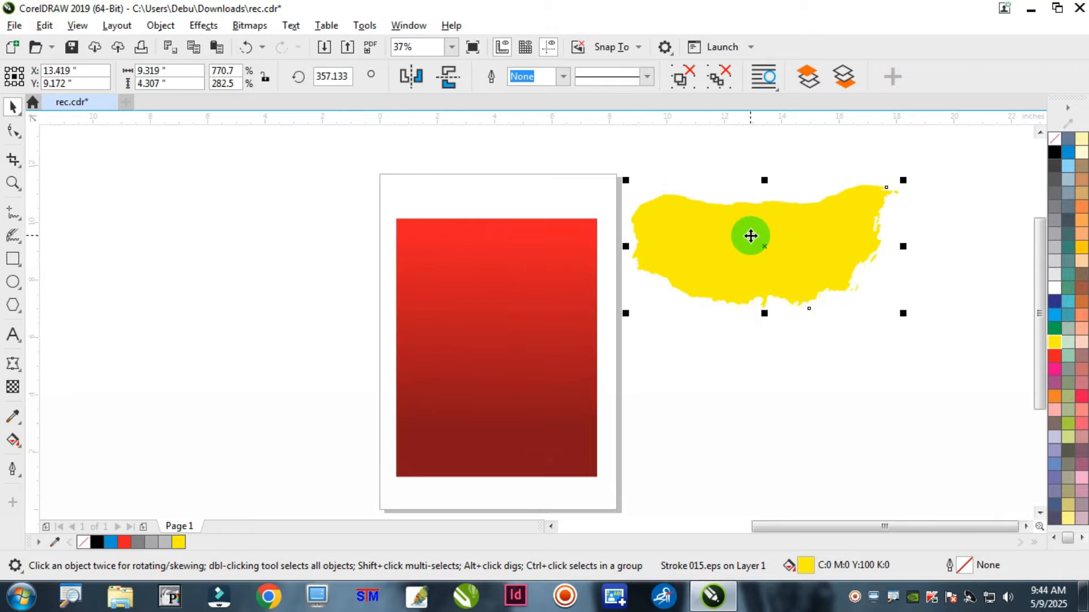
# - PowerClip the yellow brush stroke inside the gradient rectangle and open the clip contents for editing
pyautogui.rightClick(751, 235)
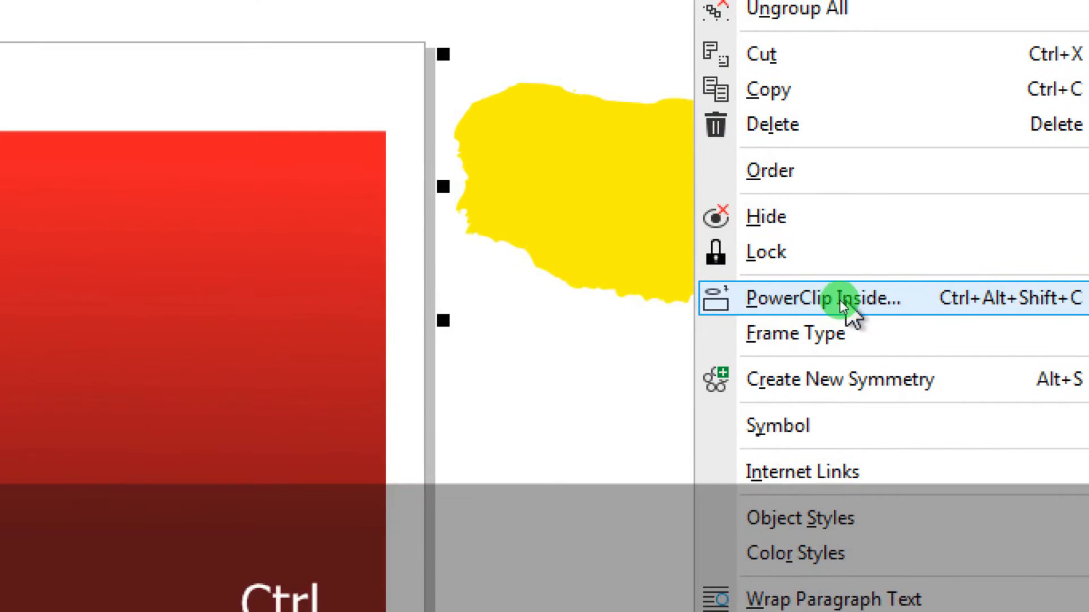
pyautogui.click(841, 301)
pyautogui.click(136, 190)
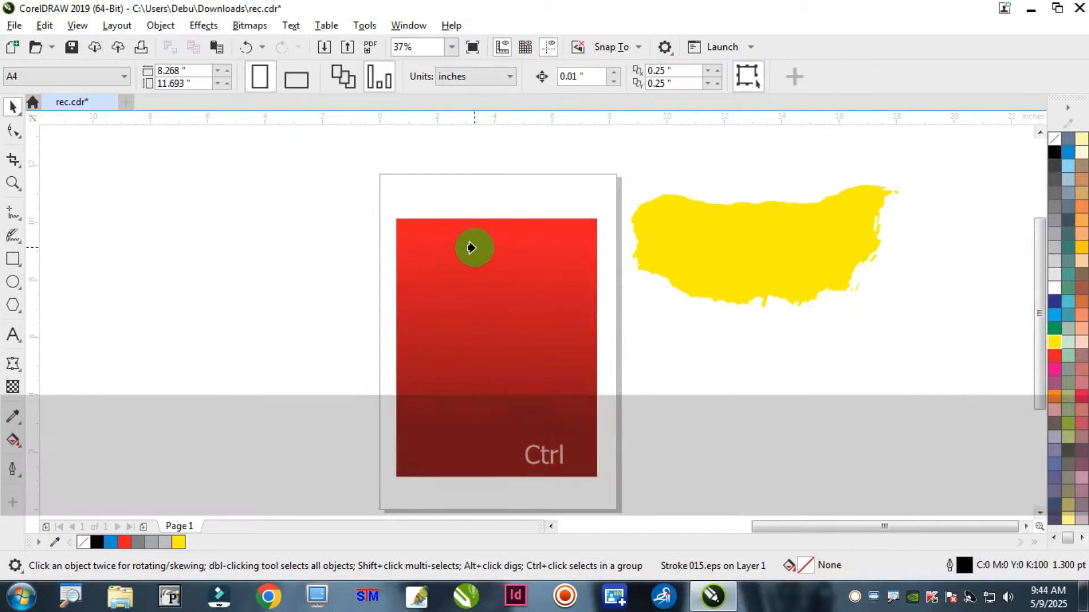
pyautogui.keyDown('ctrl'); pyautogui.click(176, 379); pyautogui.keyUp('ctrl')
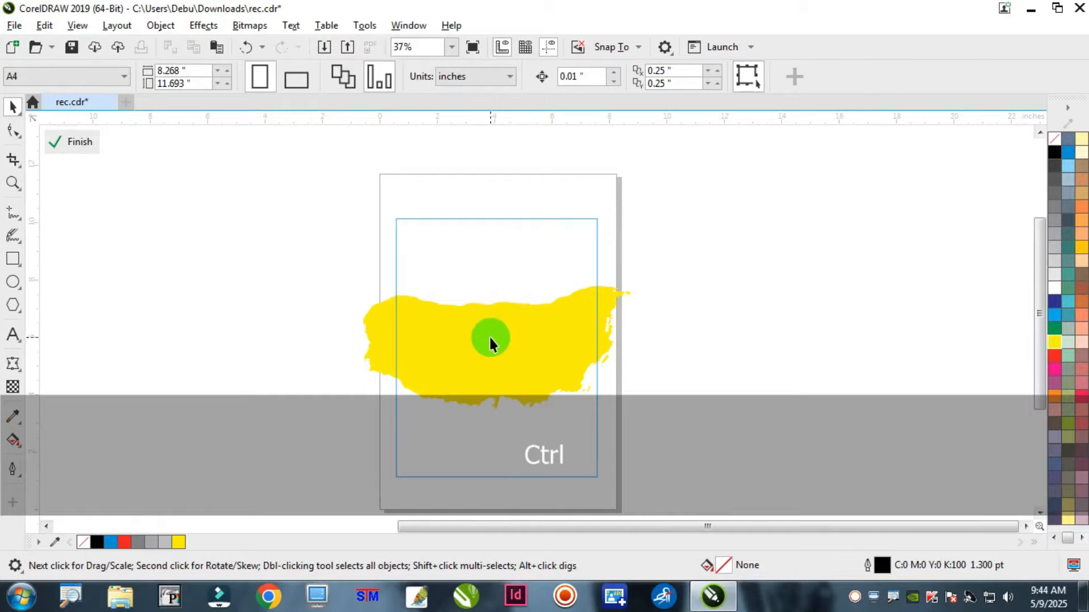
# - Duplicate the yellow stroke inside the clip and arrange the two overlapping strokes diagonally across the frame's upper edge
pyautogui.moveTo(489, 335); pyautogui.dragTo(355, 282)
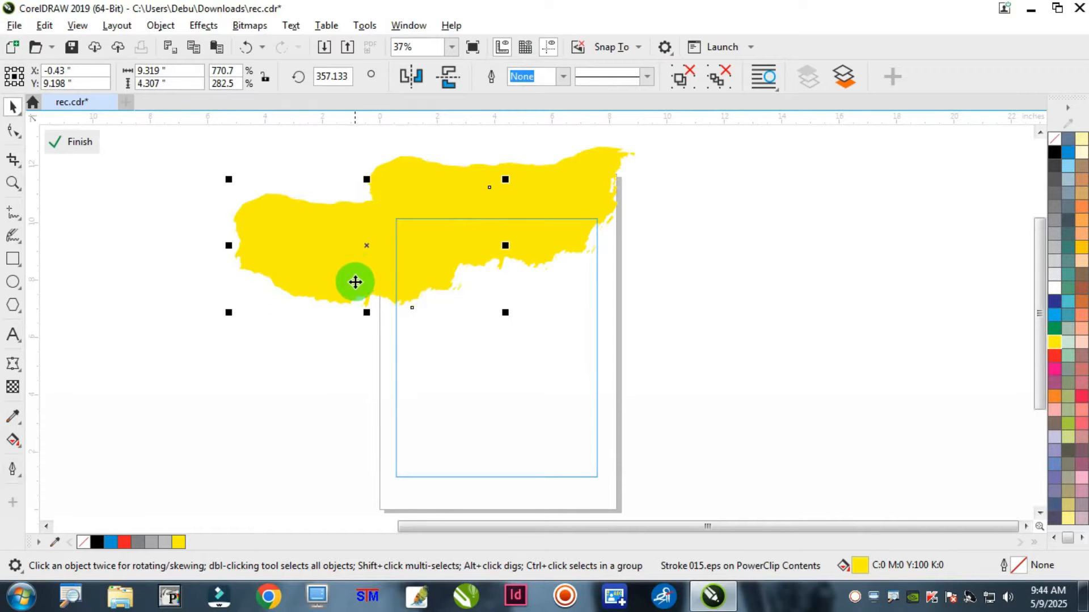
pyautogui.moveTo(581, 186); pyautogui.dragTo(603, 196)
pyautogui.moveTo(292, 285); pyautogui.dragTo(321, 272)
pyautogui.click(798, 314)
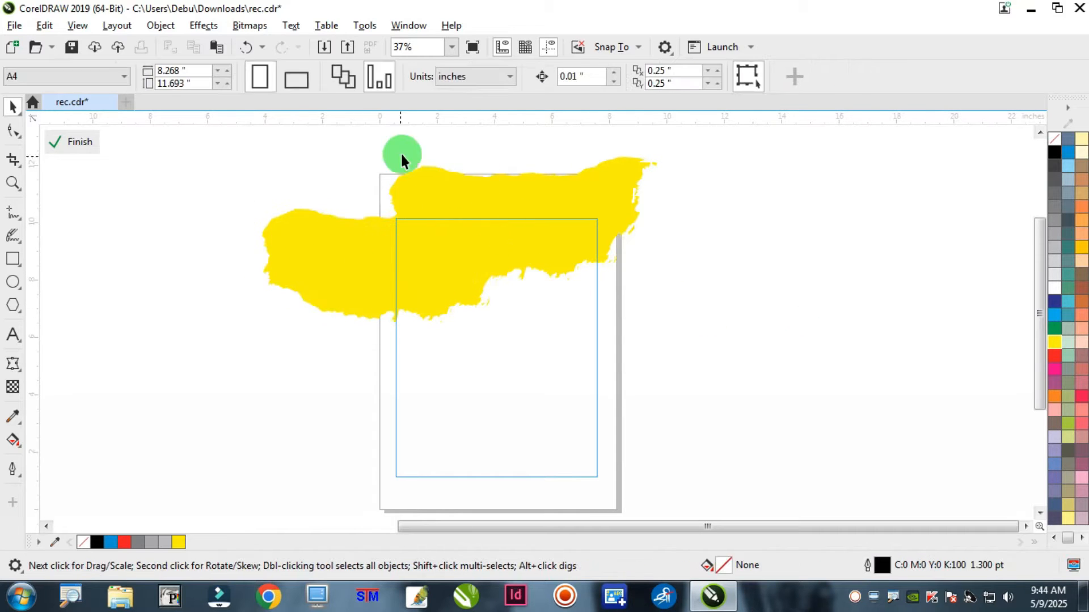
# - Place a copy of the yellow stroke over the frame's lower right corner and mirror it horizontally and vertically
pyautogui.scroll(-3, 401, 152)
pyautogui.scroll(3, 459, 286)
pyautogui.click(485, 332)
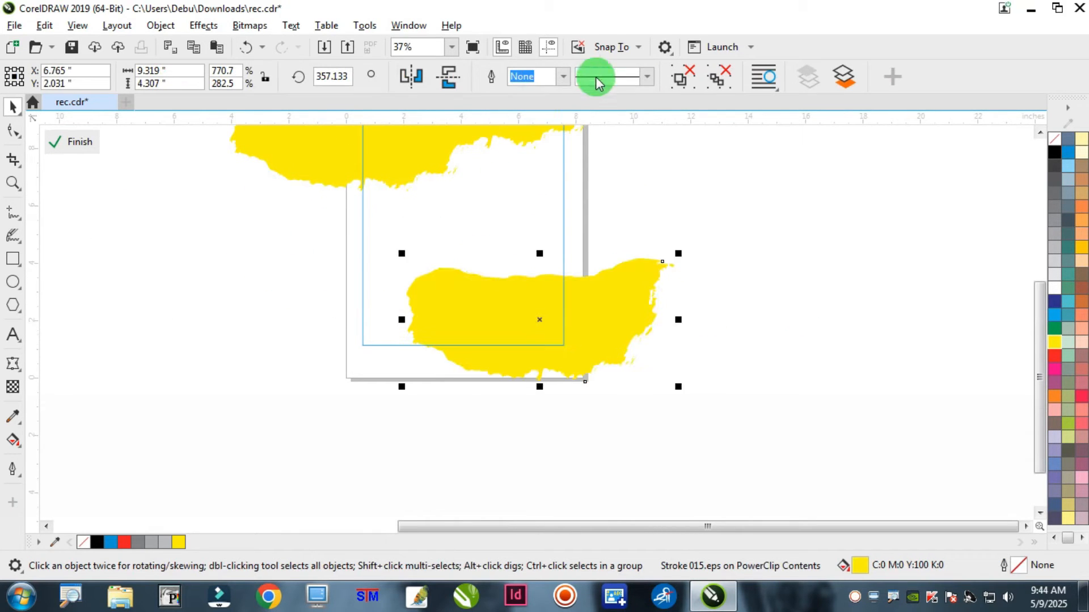
pyautogui.click(414, 88)
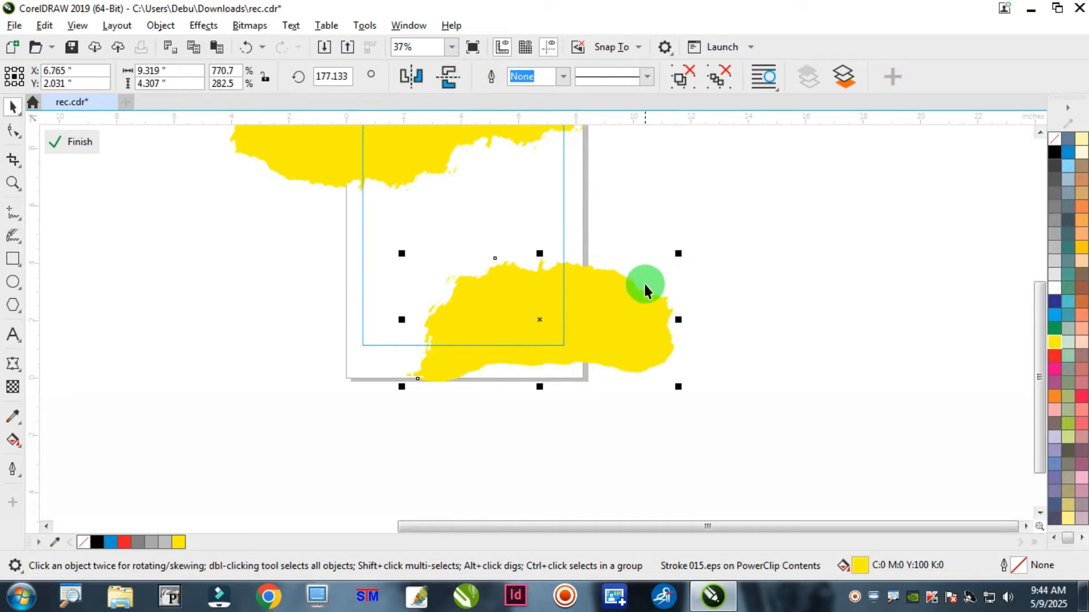
# - Resize the lower stroke to about 9.65 by 5.74 inches so it covers more of the frame's corner
pyautogui.moveTo(680, 318); pyautogui.dragTo(651, 319)
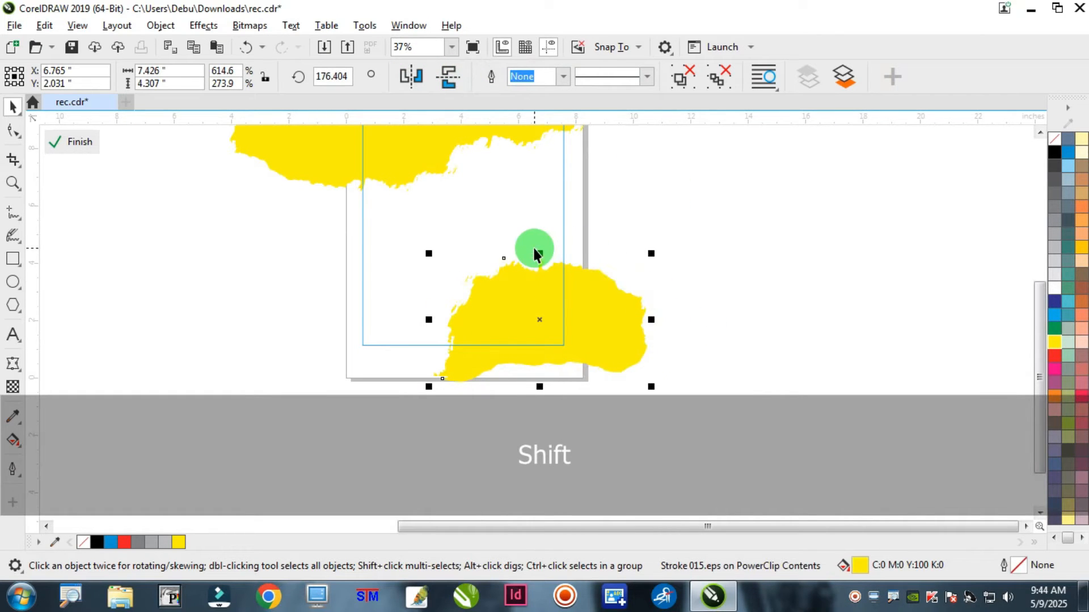
pyautogui.moveTo(535, 253); pyautogui.dragTo(546, 231)
pyautogui.moveTo(651, 299); pyautogui.dragTo(680, 304)
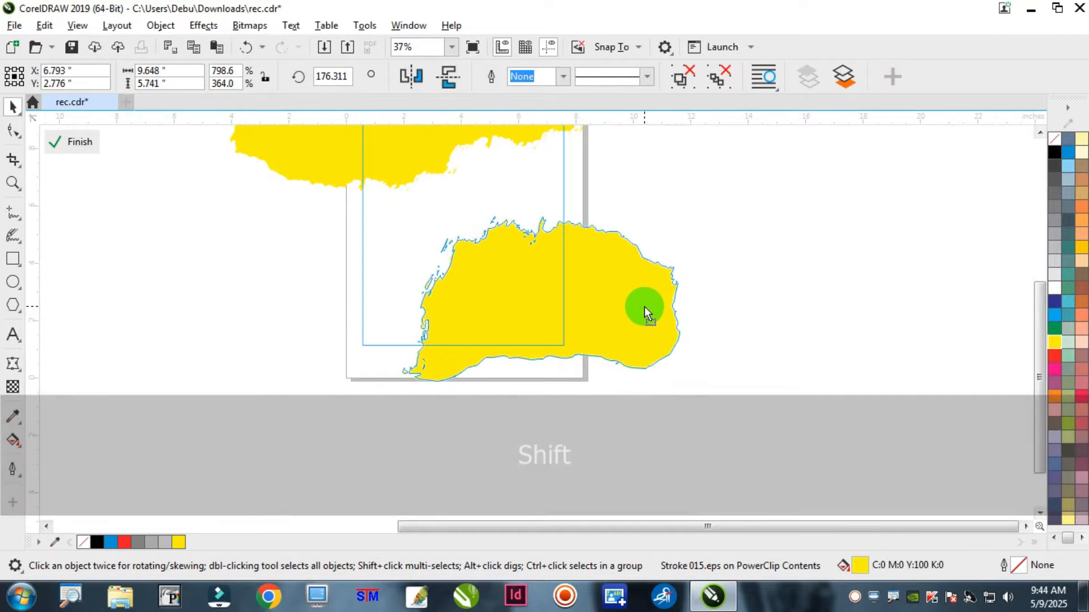
# - Fill the lower stroke with white and finish editing the PowerClip contents
pyautogui.click(644, 306)
pyautogui.click(643, 314)
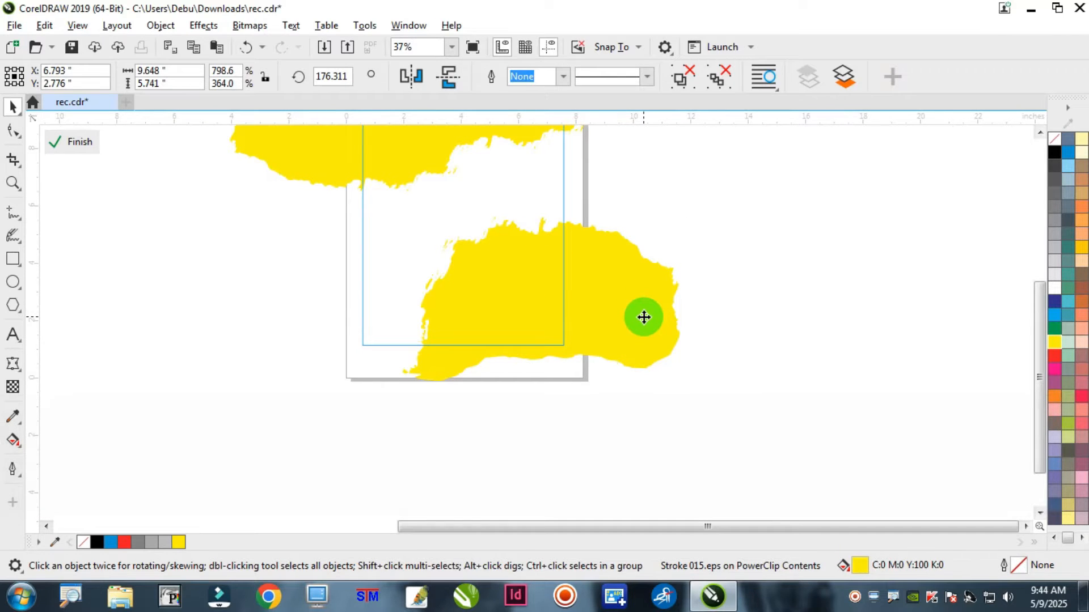
pyautogui.click(1055, 290)
pyautogui.keyDown('ctrl'); pyautogui.click(875, 240); pyautogui.keyUp('ctrl')
pyautogui.scroll(-1, 675, 277)
pyautogui.scroll(1, 573, 208)
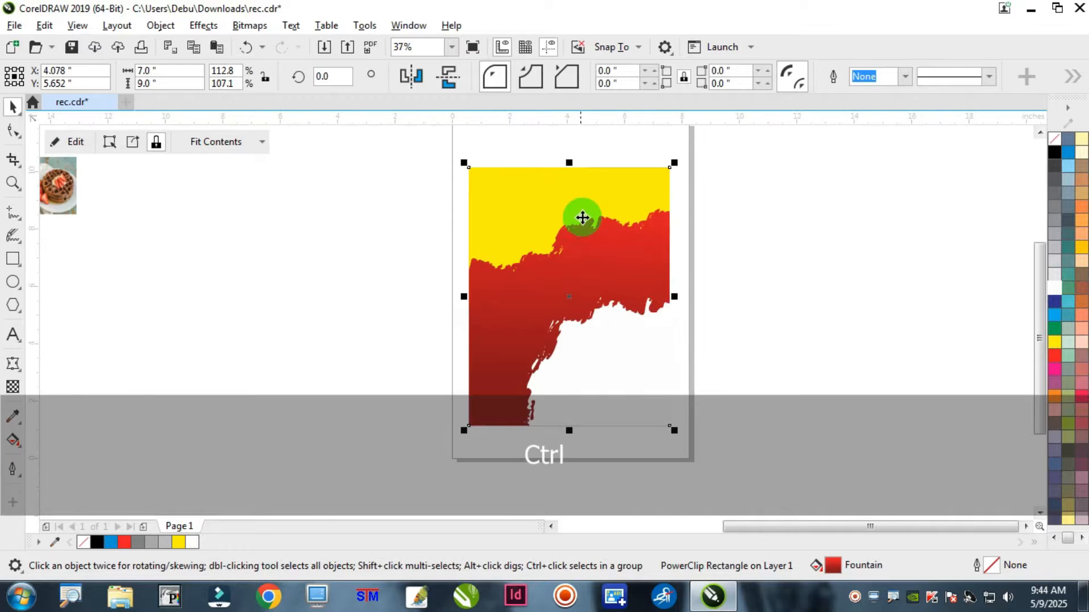
# - Move the white stroke slightly lower inside the PowerClip frame and finish editing the clip contents
pyautogui.keyDown('ctrl'); pyautogui.click(624, 347); pyautogui.keyUp('ctrl')
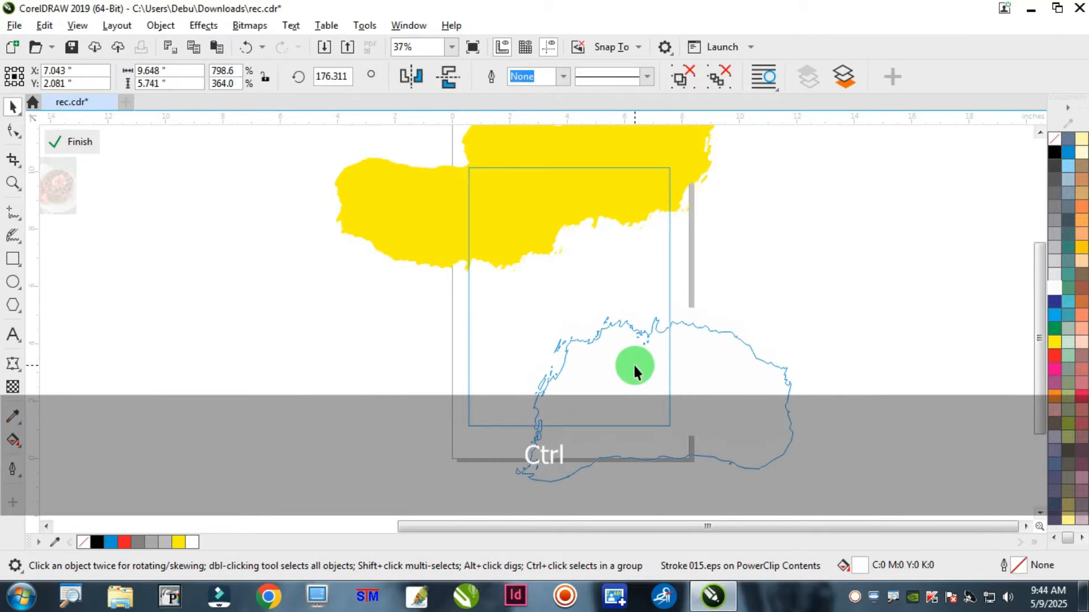
pyautogui.keyDown('ctrl'); pyautogui.click(829, 223); pyautogui.keyUp('ctrl')
pyautogui.scroll(-1, 666, 234)
pyautogui.scroll(1, 709, 219)
pyautogui.click(737, 187)
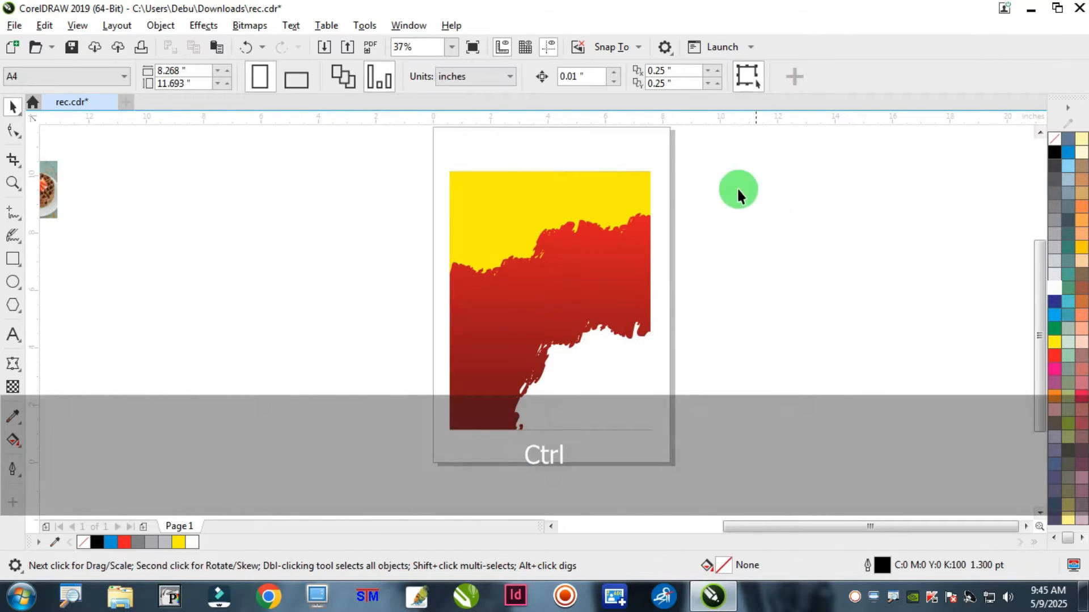
# - Create a page-sized rectangle behind the flyer, fill it with 40% black and remove its outline
pyautogui.doubleClick(13, 258)
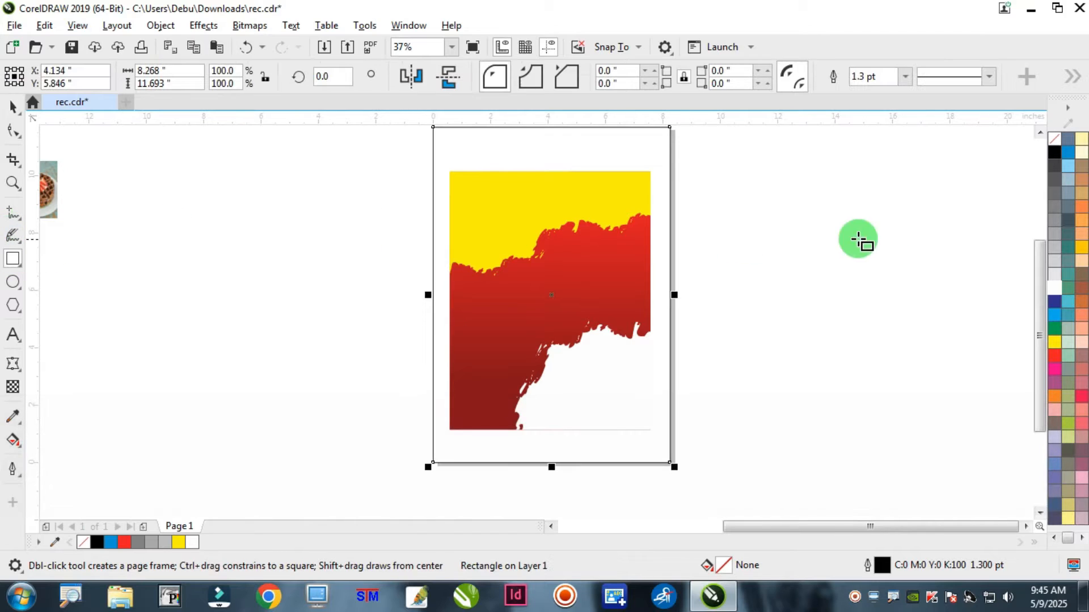
pyautogui.click(1054, 234)
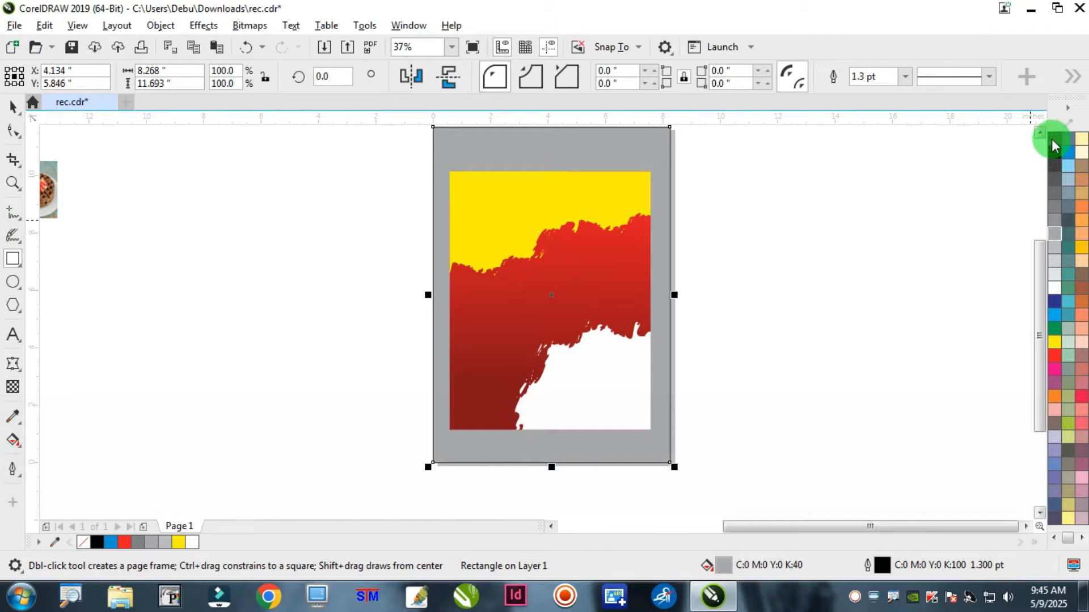
pyautogui.rightClick(1053, 139)
pyautogui.click(14, 106)
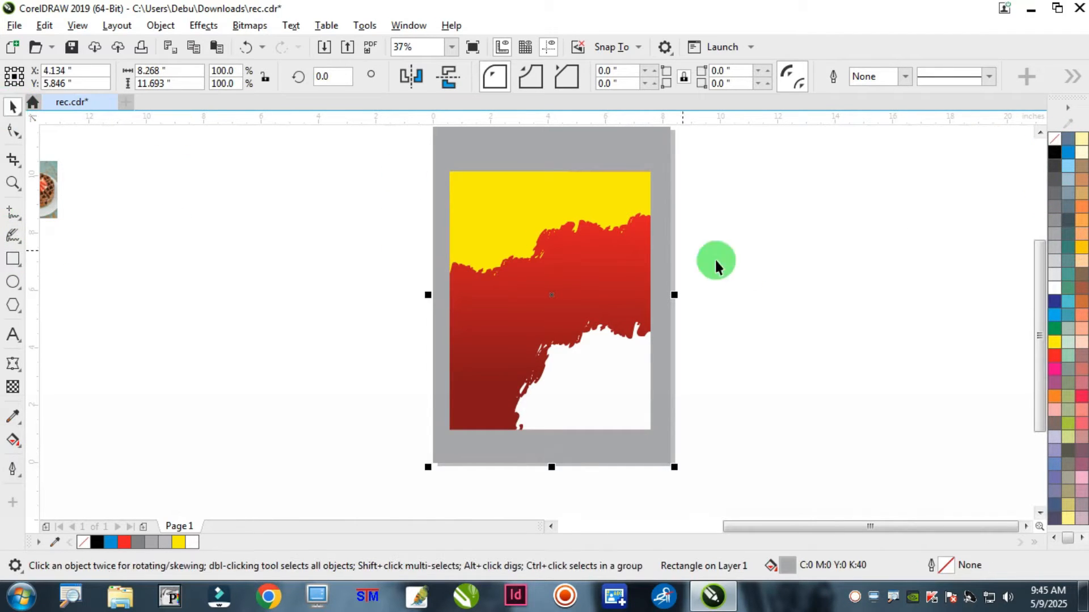
pyautogui.click(791, 264)
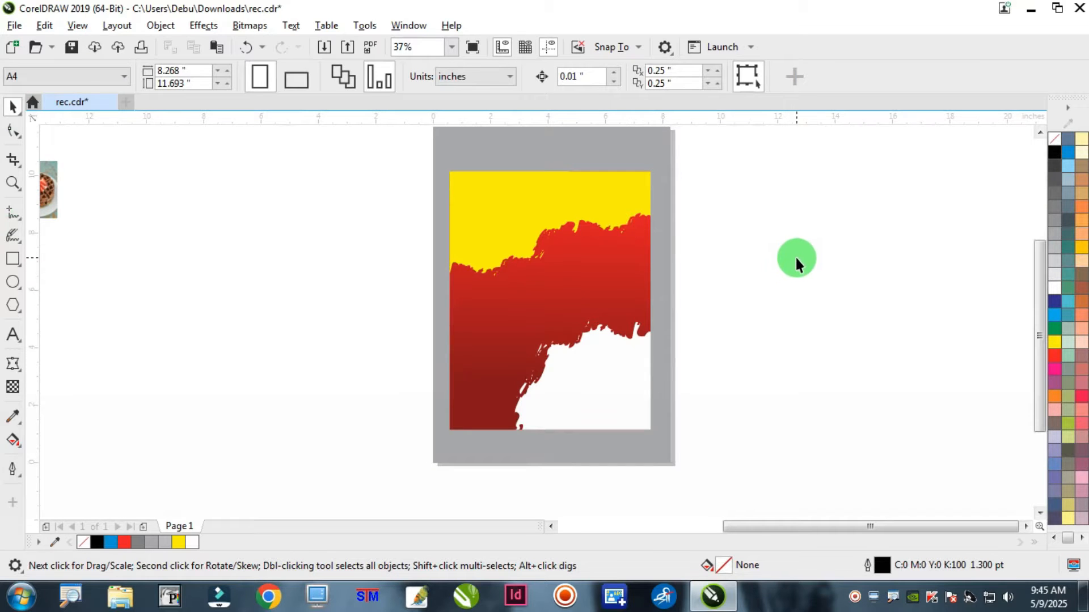
# - Place the photo of the chocolate-covered waffle stack beside the flyer's right edge
pyautogui.scroll(-2, 363, 313)
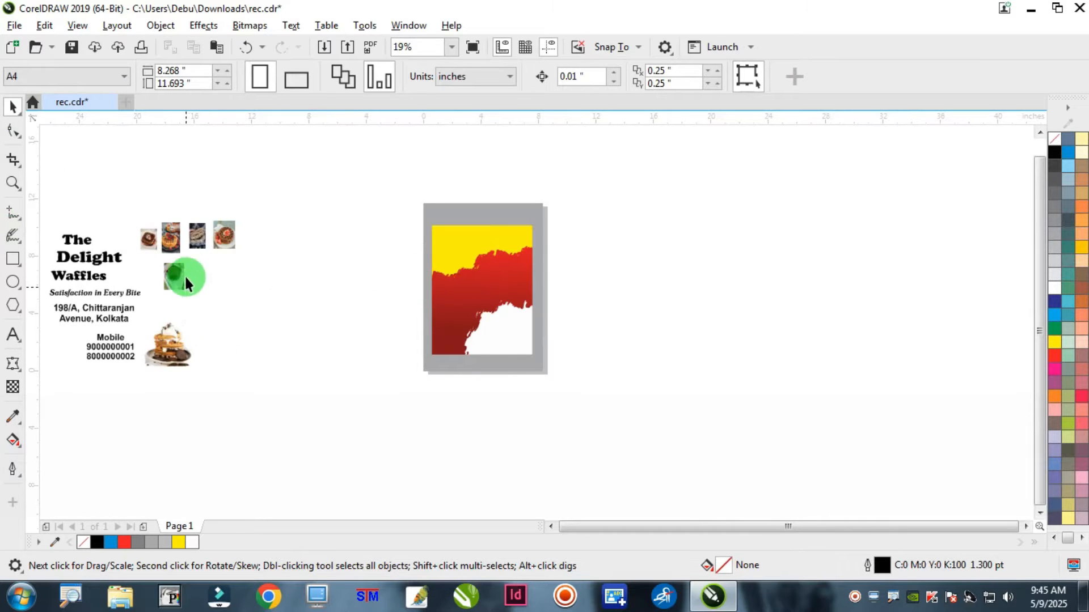
pyautogui.scroll(2, 138, 238)
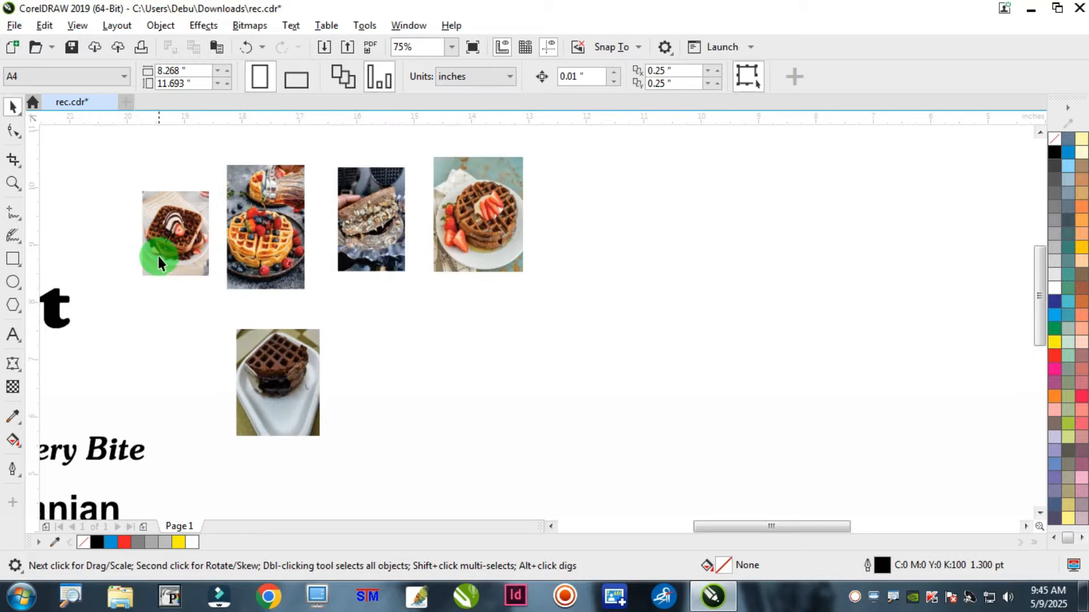
pyautogui.scroll(-1, 157, 254)
pyautogui.scroll(-1, 246, 199)
pyautogui.moveTo(118, 258); pyautogui.dragTo(731, 239)
pyautogui.scroll(1, 754, 221)
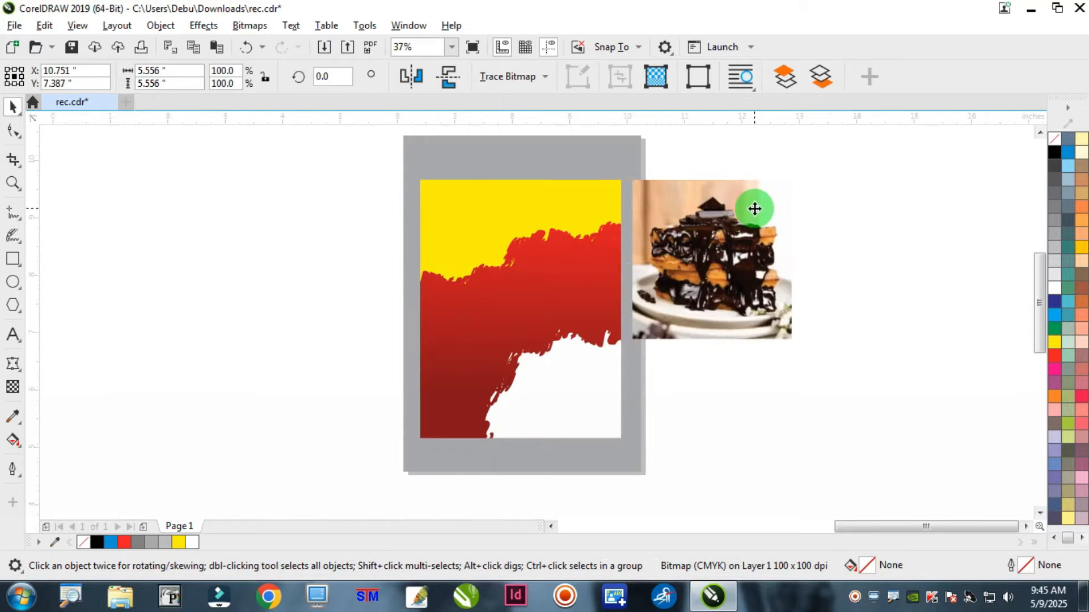
pyautogui.scroll(1, 753, 206)
# - Convert the waffle photo to a 100 dpi CMYK bitmap with transparent background and shift it slightly away from the flyer
pyautogui.click(249, 26)
pyautogui.click(265, 45)
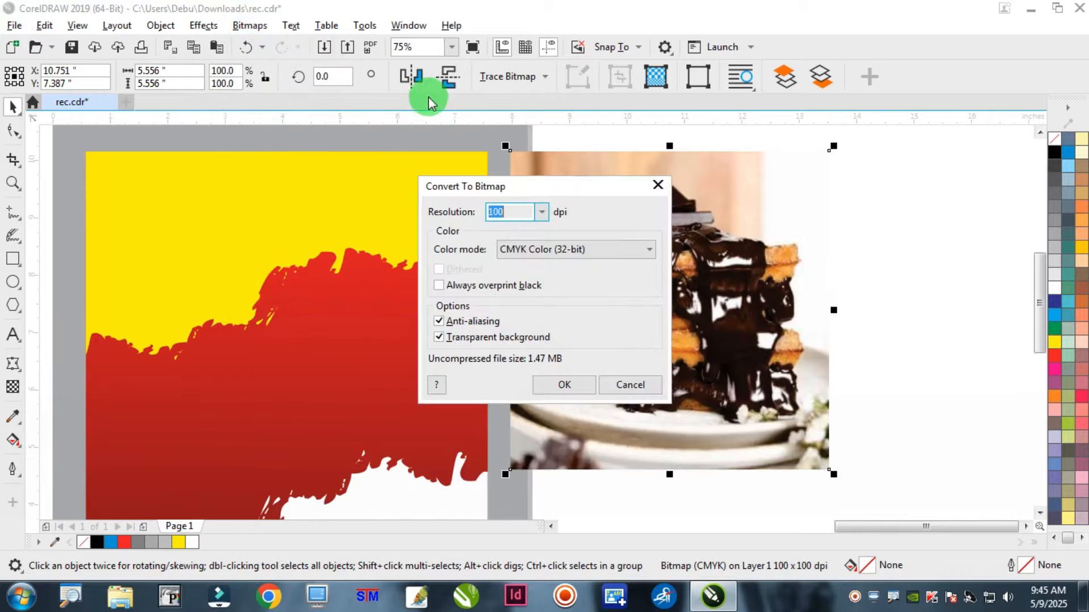
pyautogui.click(559, 384)
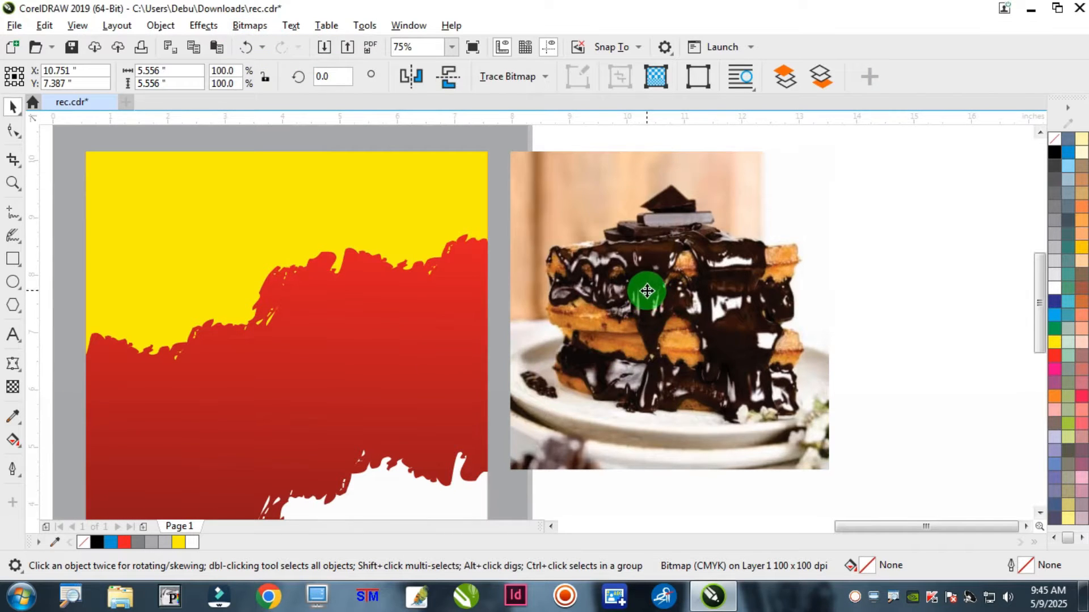
pyautogui.moveTo(648, 291); pyautogui.dragTo(684, 289)
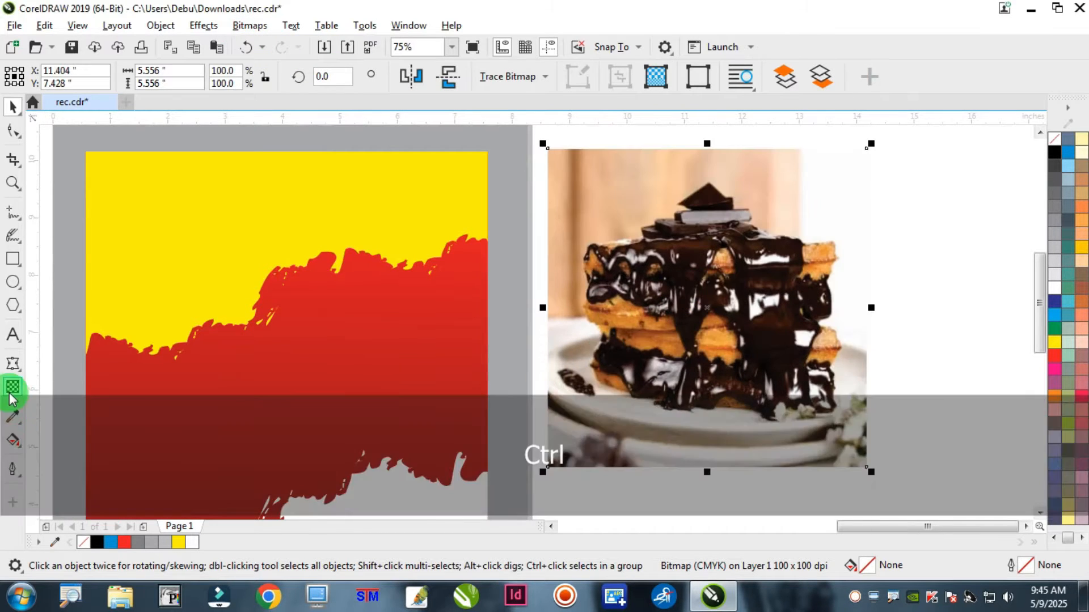
# - Fade out the waffle photo's left edge with a horizontal fountain transparency
pyautogui.click(12, 390)
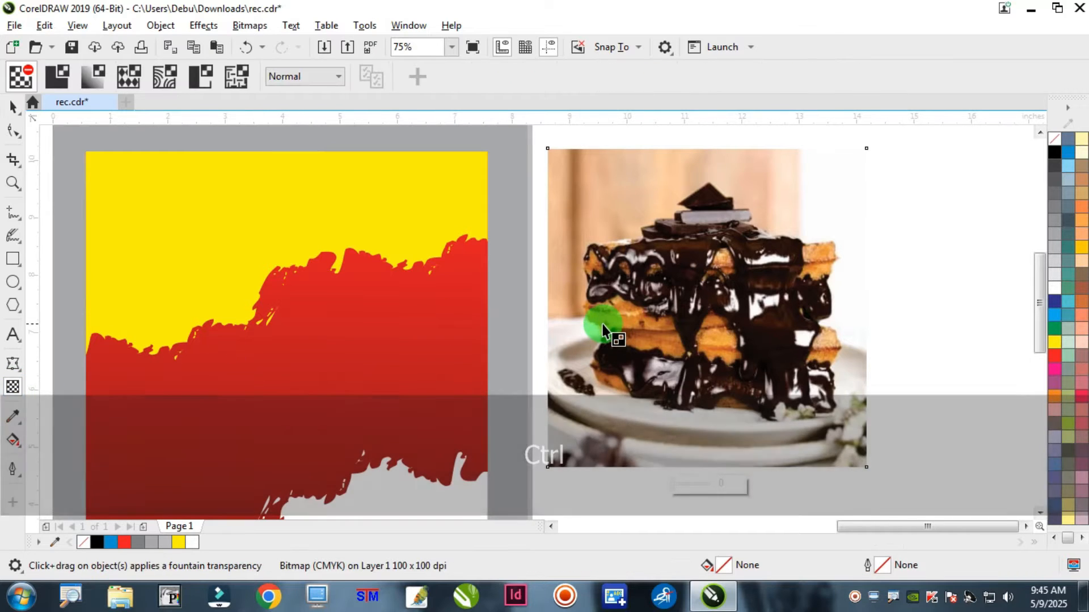
pyautogui.moveTo(603, 328); pyautogui.dragTo(569, 322)
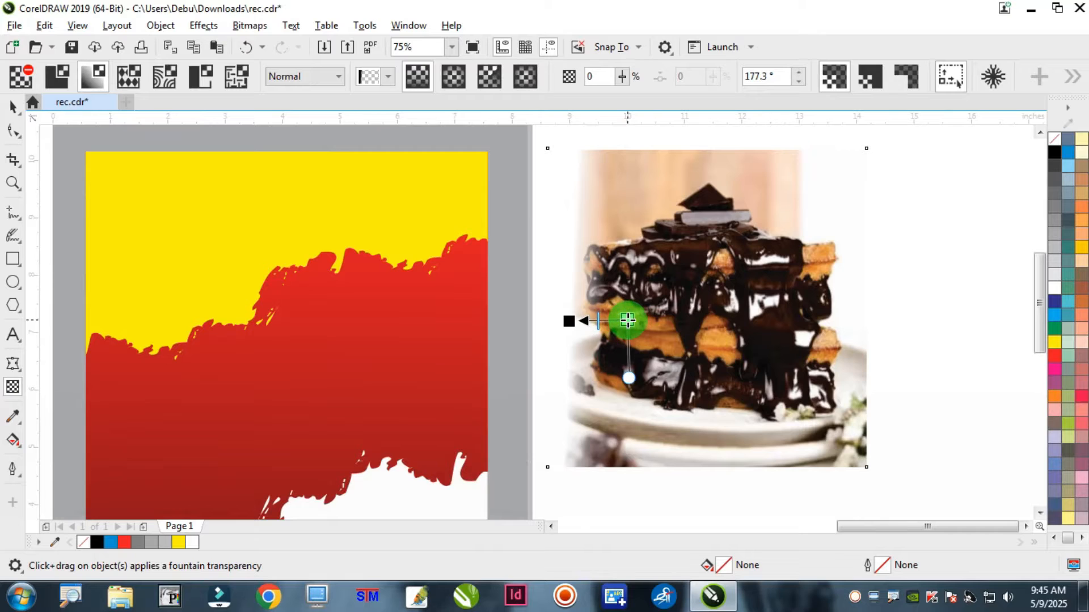
pyautogui.moveTo(628, 320); pyautogui.dragTo(627, 320)
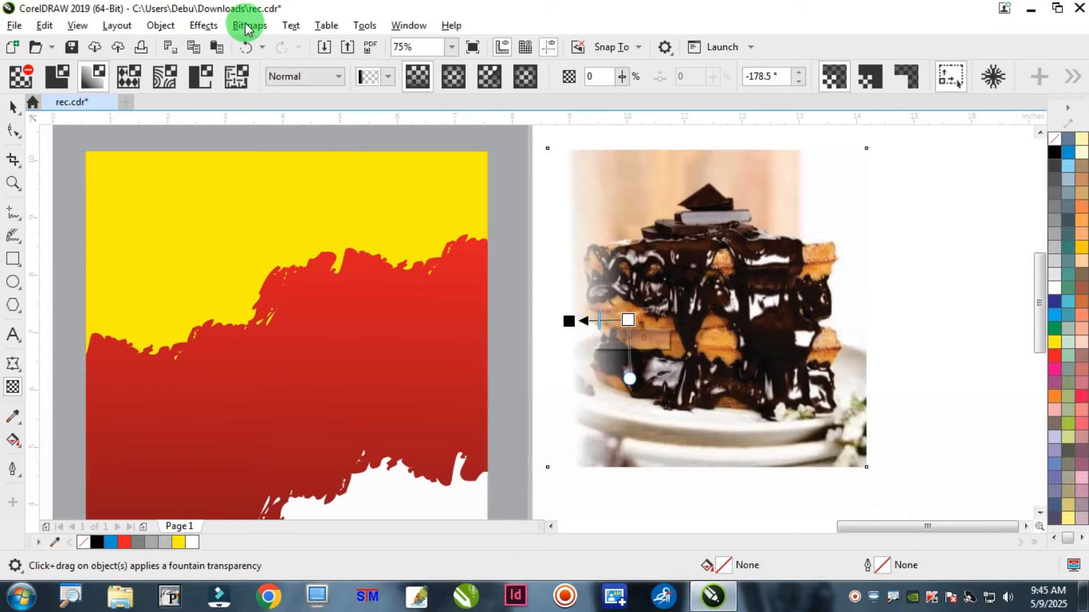
# - Convert the faded photo to a 100 dpi CMYK bitmap and fade its bottom edge with a vertical fountain transparency
pyautogui.click(254, 30)
pyautogui.click(287, 42)
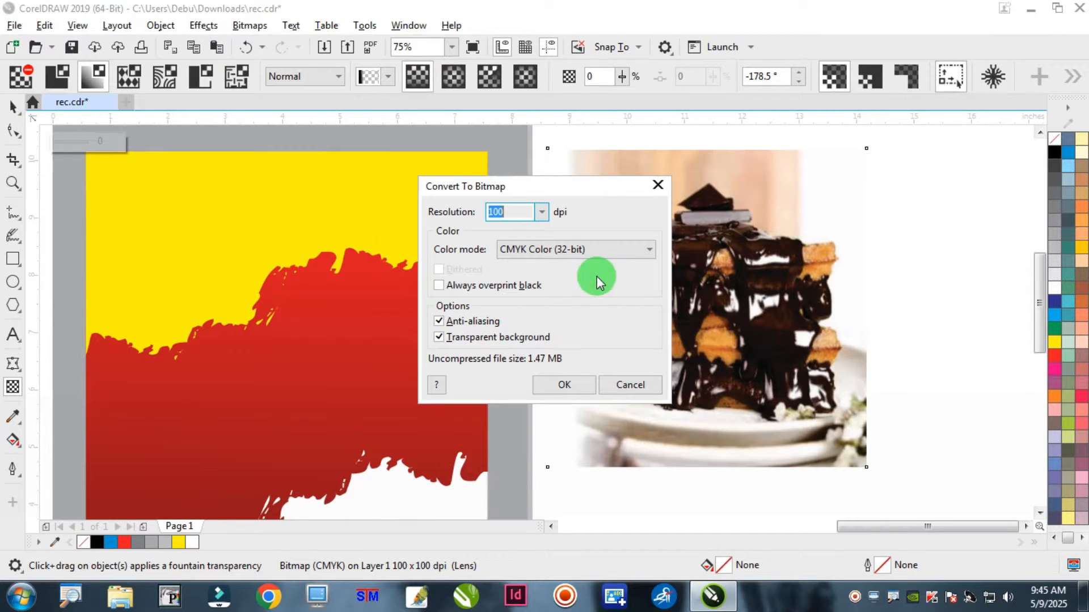
pyautogui.click(559, 384)
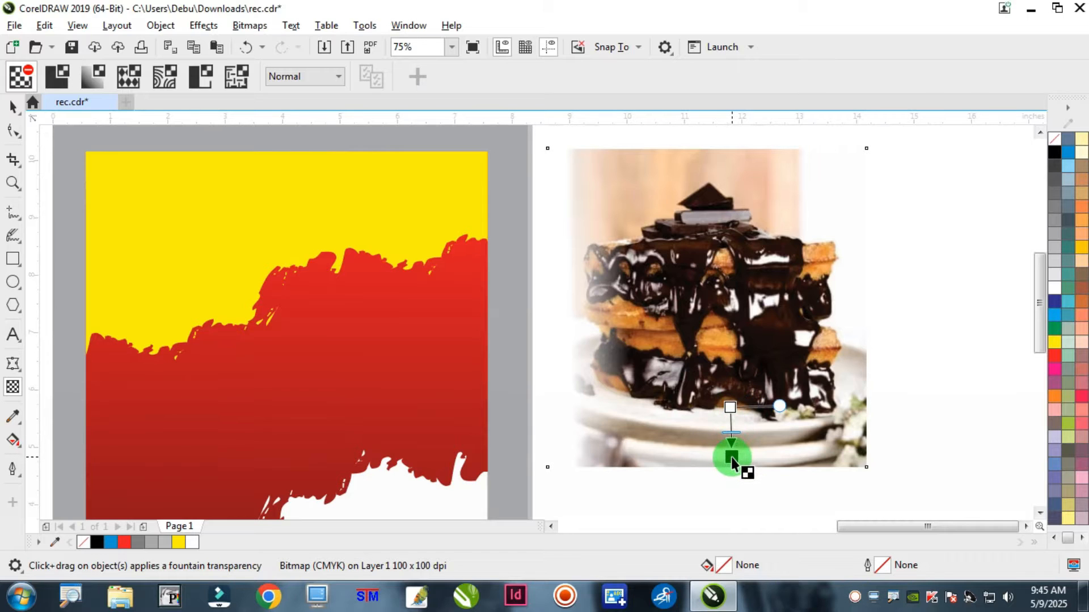
pyautogui.moveTo(731, 457); pyautogui.dragTo(731, 457)
pyautogui.click(13, 108)
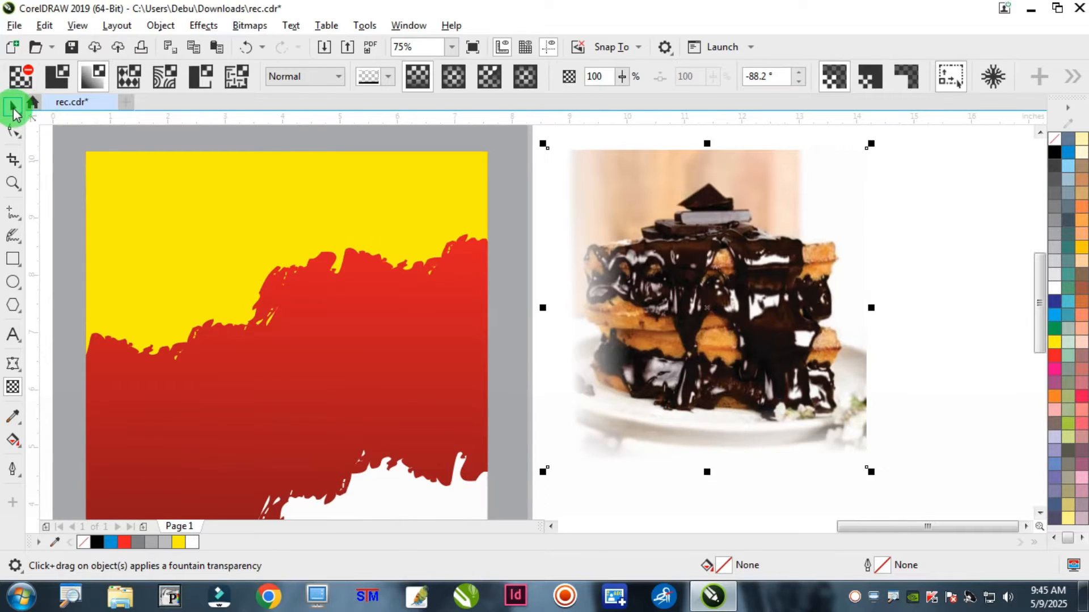
# - PowerClip the waffle photo inside the flyer frame and position it over the frame's upper right corner
pyautogui.rightClick(652, 217)
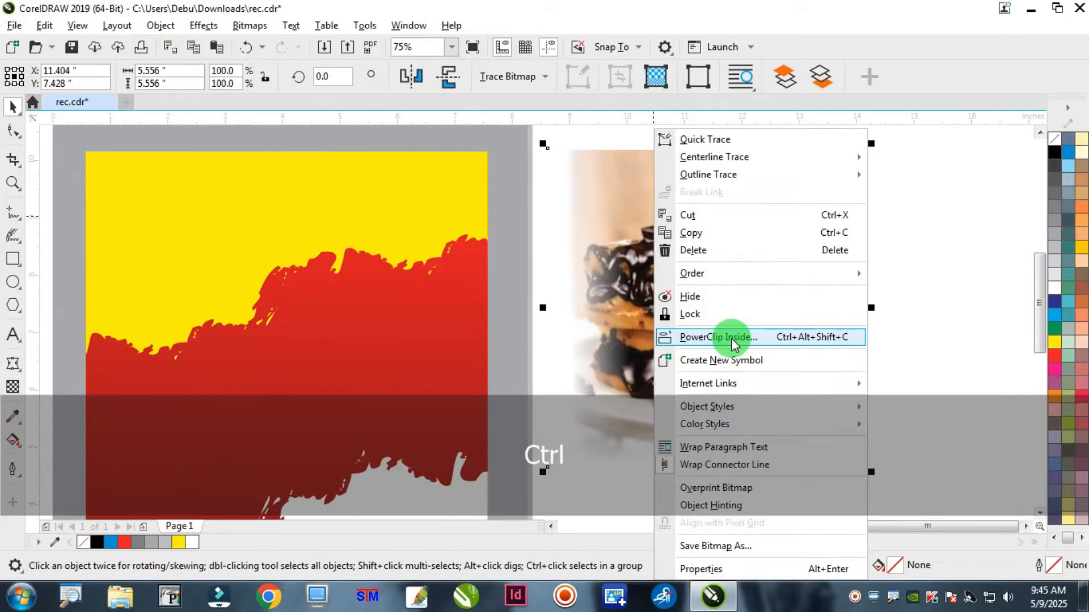
pyautogui.click(718, 337)
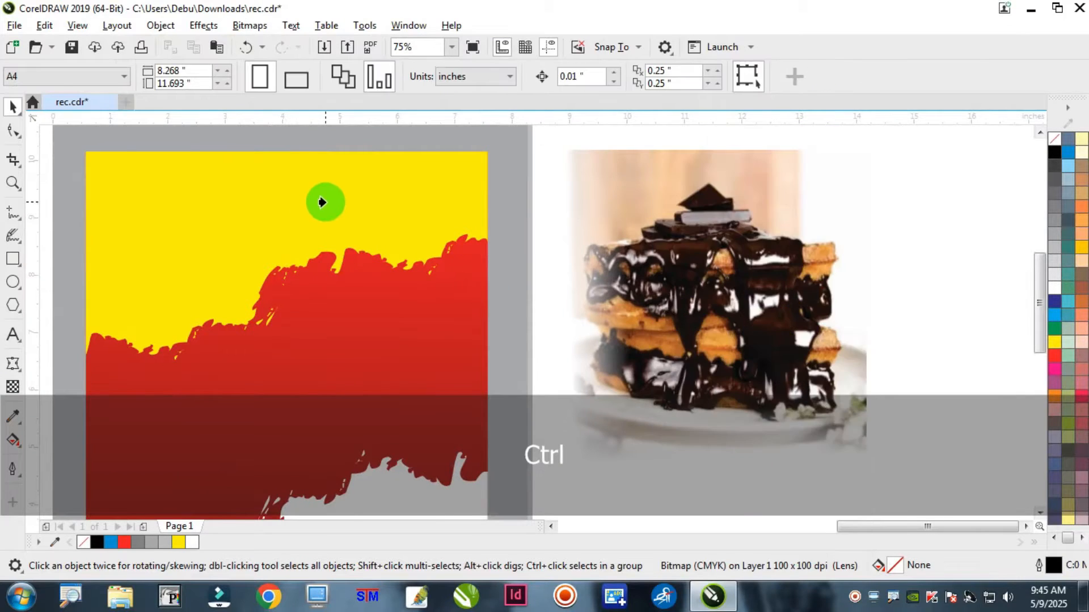
pyautogui.click(323, 199)
pyautogui.moveTo(316, 342); pyautogui.dragTo(528, 281)
pyautogui.keyDown('ctrl'); pyautogui.click(767, 254); pyautogui.keyUp('ctrl')
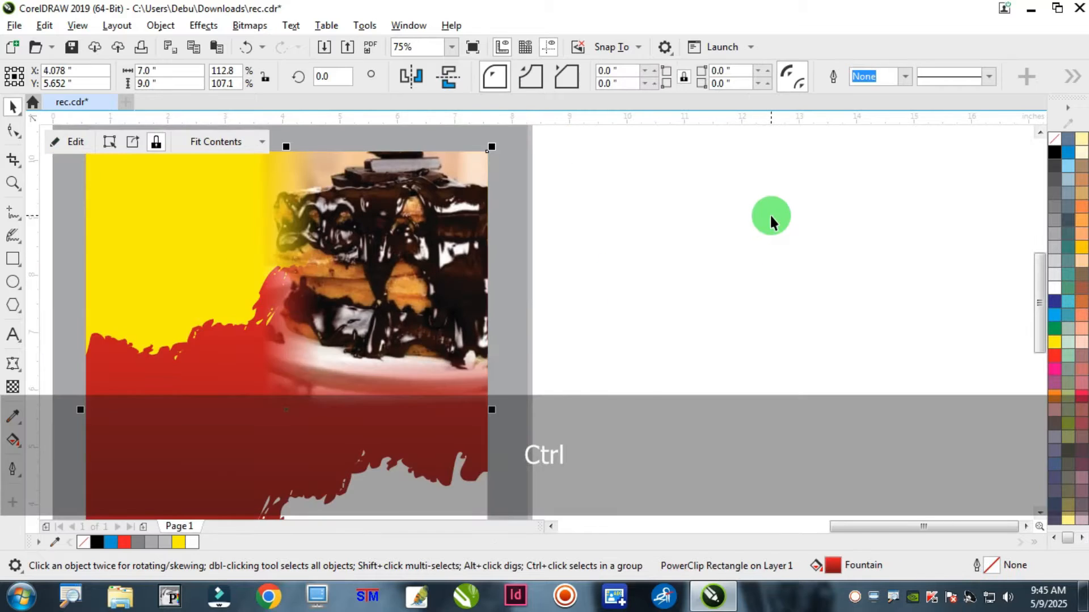
# - Fill both yellow brush strokes inside the PowerClip with a deeper golden yellow and finish editing the contents
pyautogui.scroll(-1, 770, 213)
pyautogui.scroll(1, 532, 226)
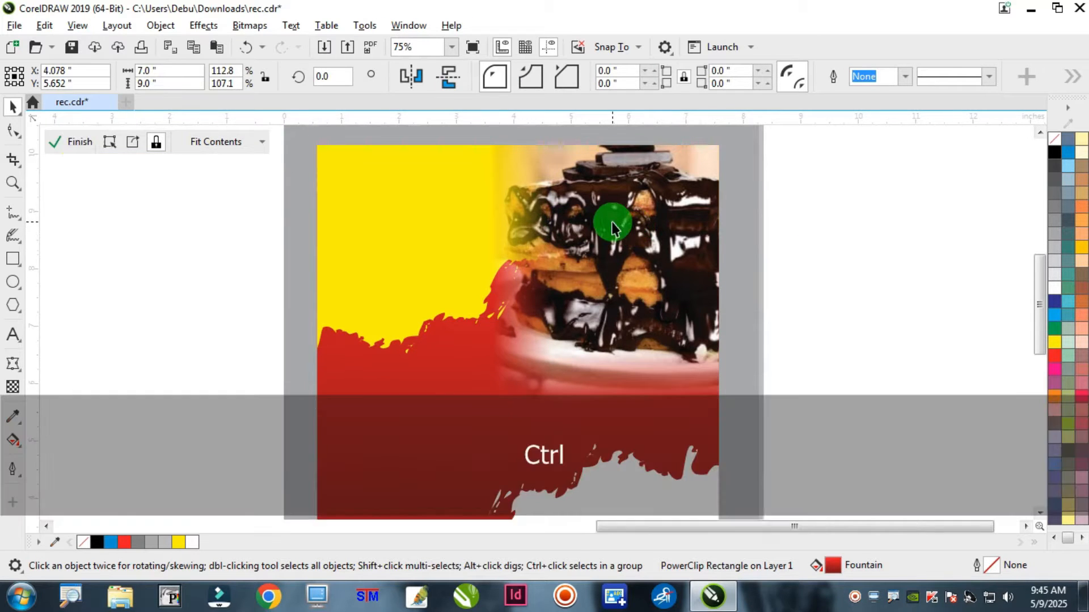
pyautogui.keyDown('ctrl'); pyautogui.click(634, 226); pyautogui.keyUp('ctrl')
pyautogui.scroll(-1, 650, 213)
pyautogui.keyDown('ctrl'); pyautogui.click(378, 212); pyautogui.keyUp('ctrl')
pyautogui.moveTo(379, 212); pyautogui.dragTo(379, 212)
pyautogui.hotkey('ctrl', 'z')
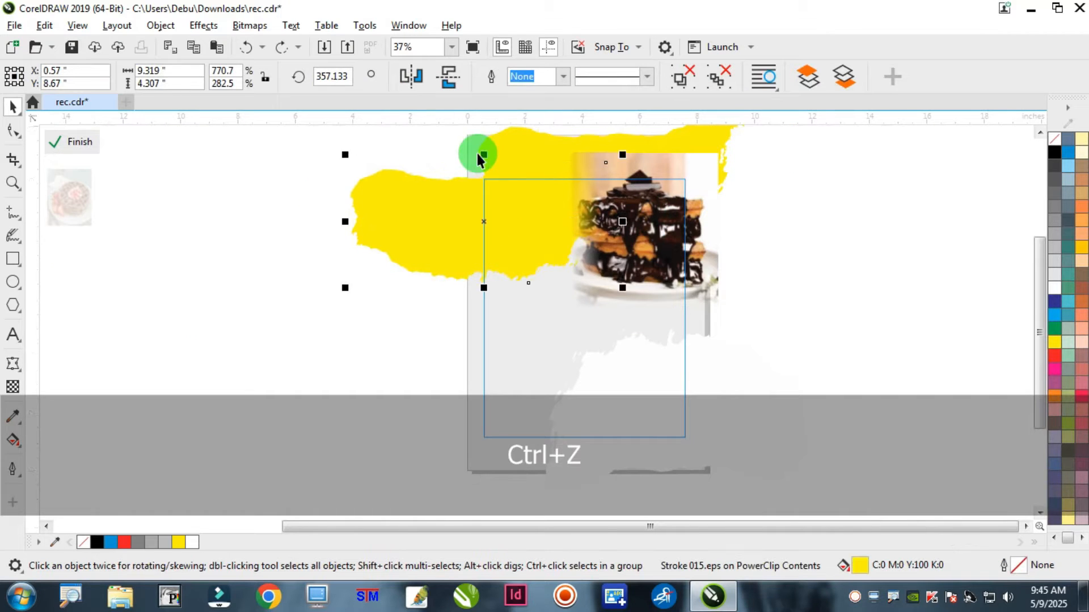
pyautogui.keyDown('shift'); pyautogui.click(510, 136); pyautogui.keyUp('shift')
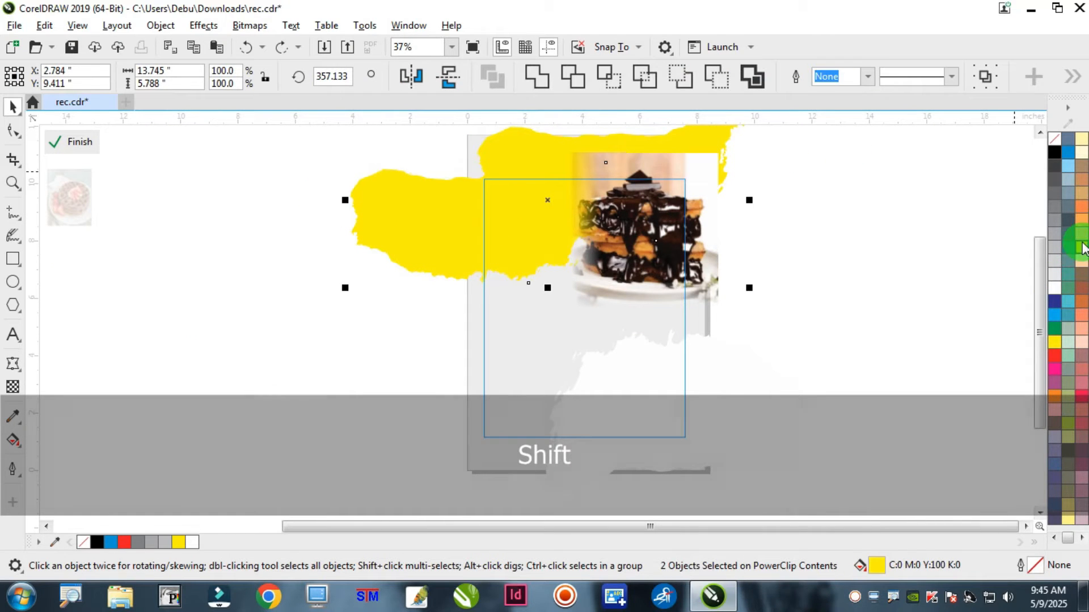
pyautogui.click(1081, 248)
pyautogui.keyDown('ctrl'); pyautogui.click(838, 221); pyautogui.keyUp('ctrl')
# - Convert the waffle photo inside the PowerClip to a 100 dpi CMYK bitmap with transparent background
pyautogui.scroll(1, 650, 232)
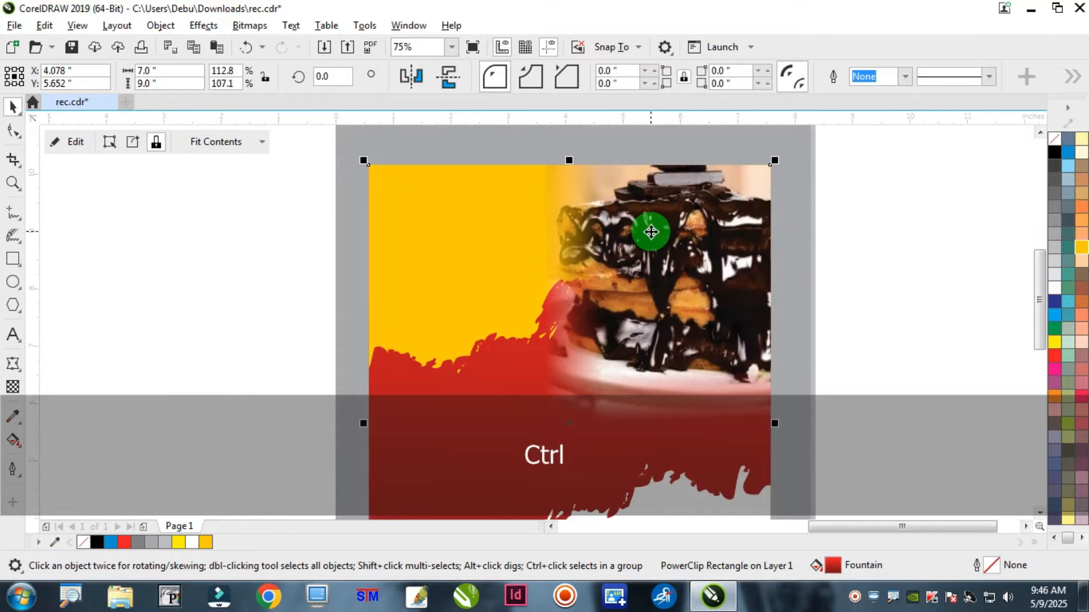
pyautogui.keyDown('ctrl'); pyautogui.click(651, 232); pyautogui.keyUp('ctrl')
pyautogui.click(652, 233)
pyautogui.scroll(1, 447, 288)
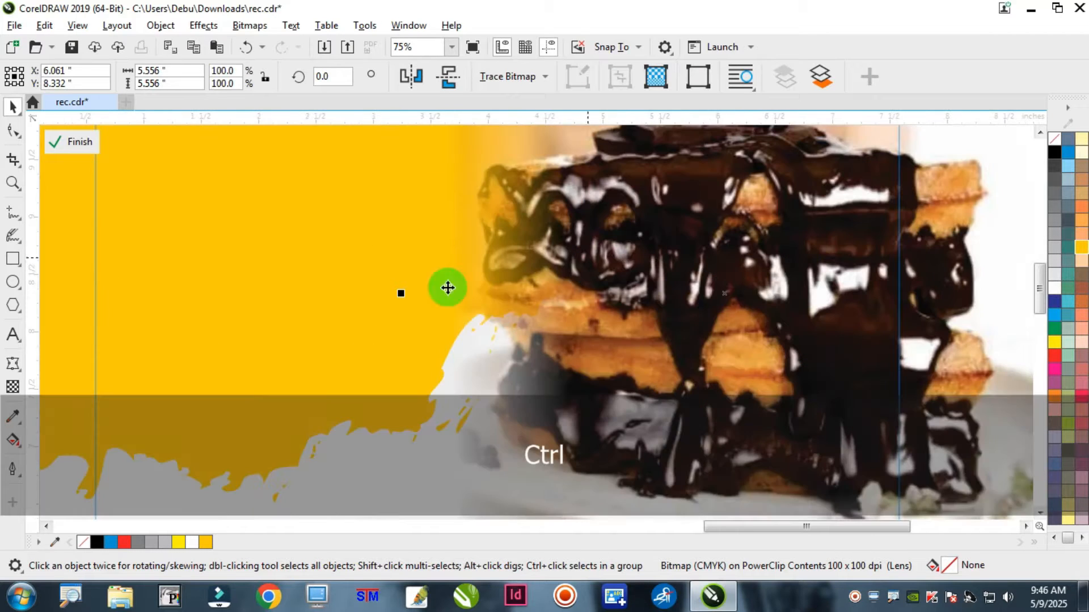
pyautogui.click(12, 386)
pyautogui.click(505, 316)
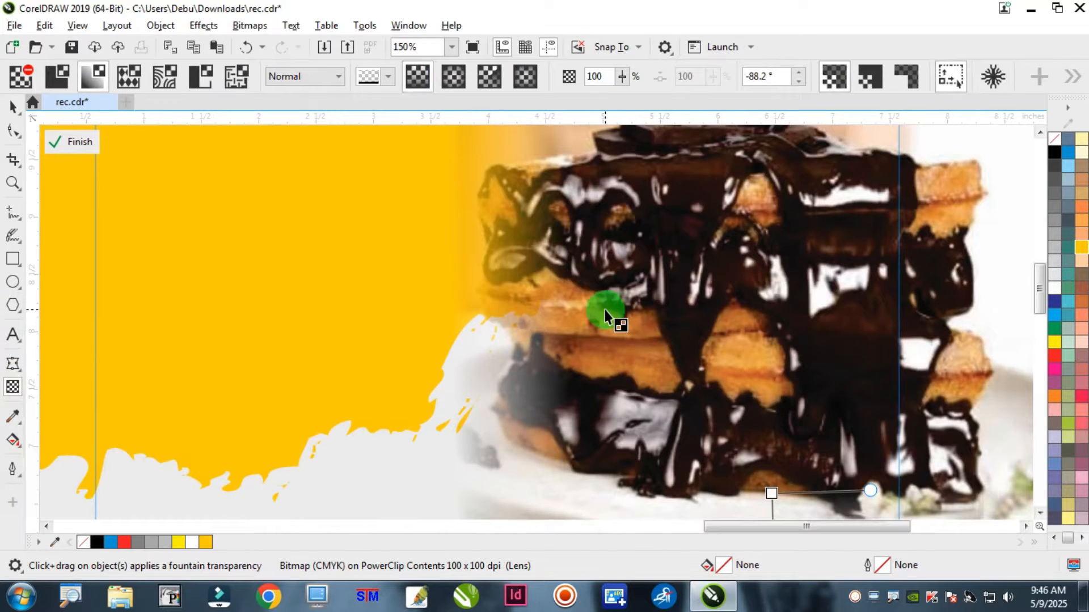
pyautogui.scroll(-1, 604, 309)
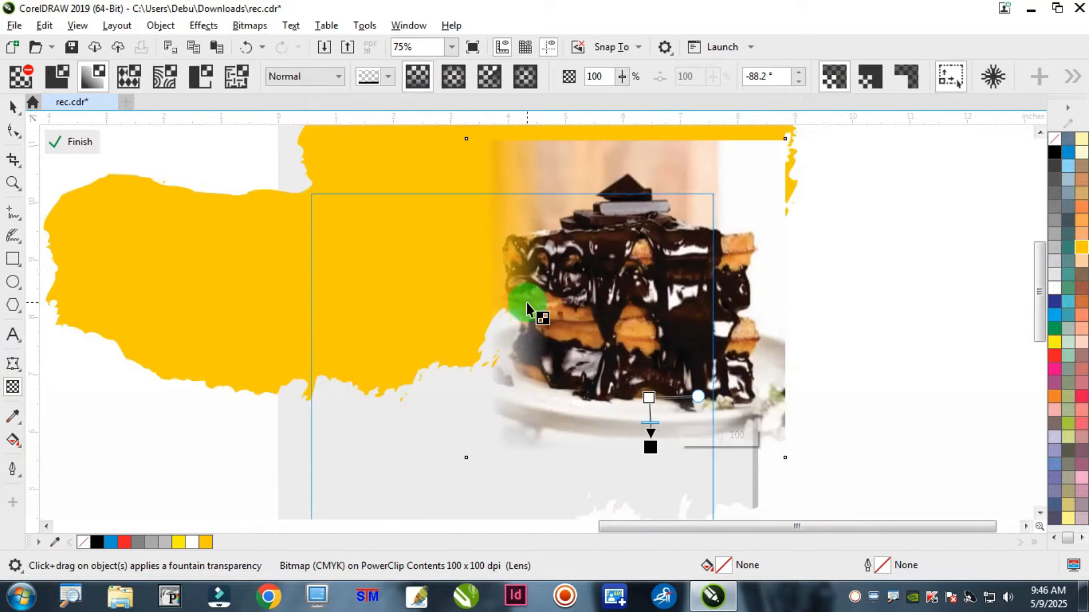
pyautogui.click(253, 26)
pyautogui.click(288, 44)
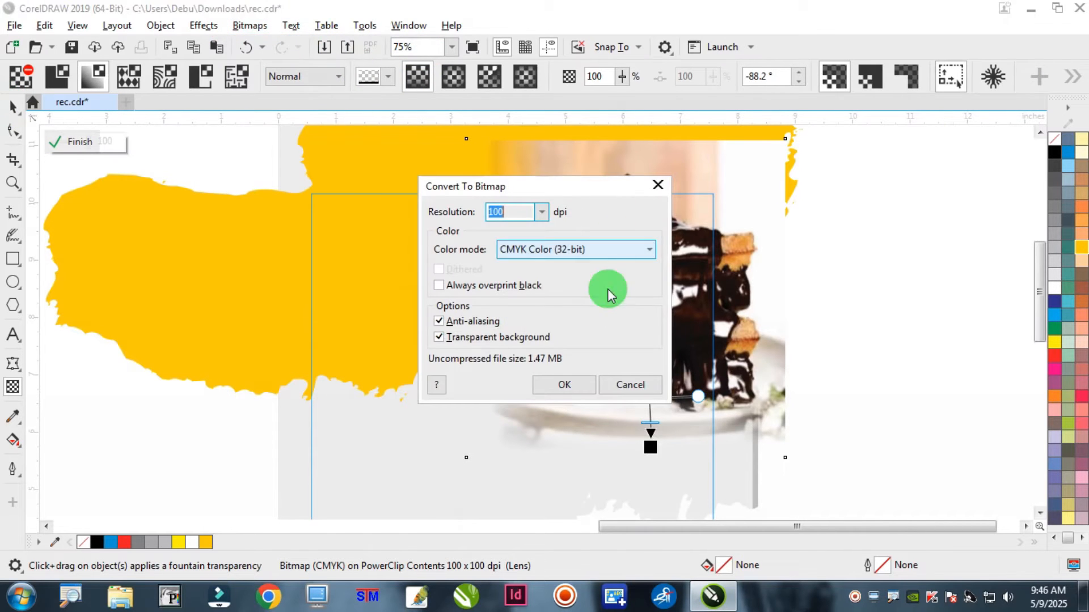
pyautogui.click(561, 384)
# - Soften the clipped photo's left edge further with another horizontal fountain transparency and finish editing the contents
pyautogui.scroll(1, 570, 346)
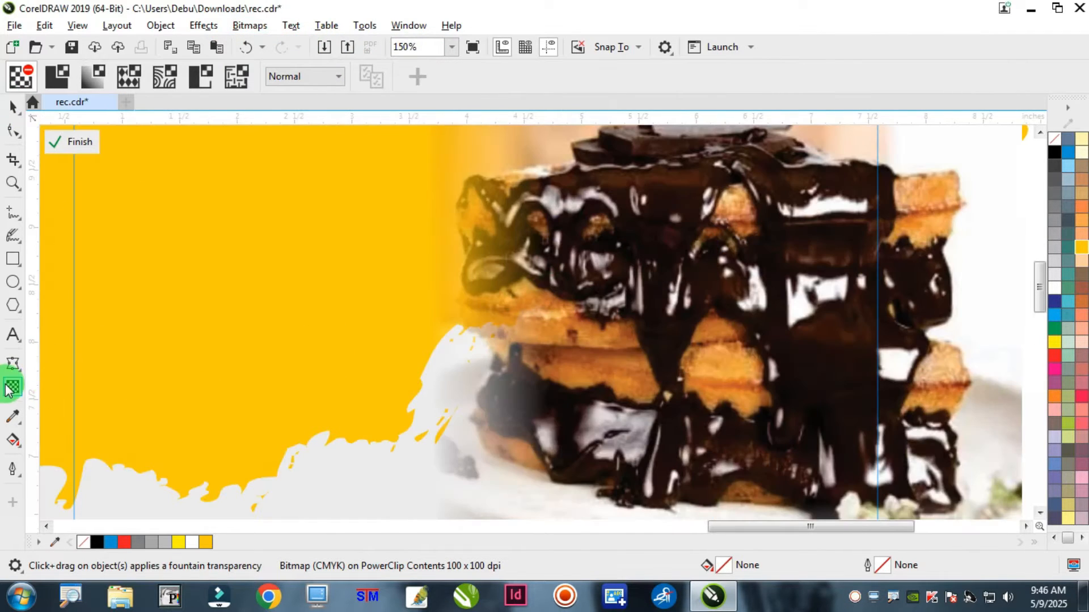
pyautogui.click(529, 300)
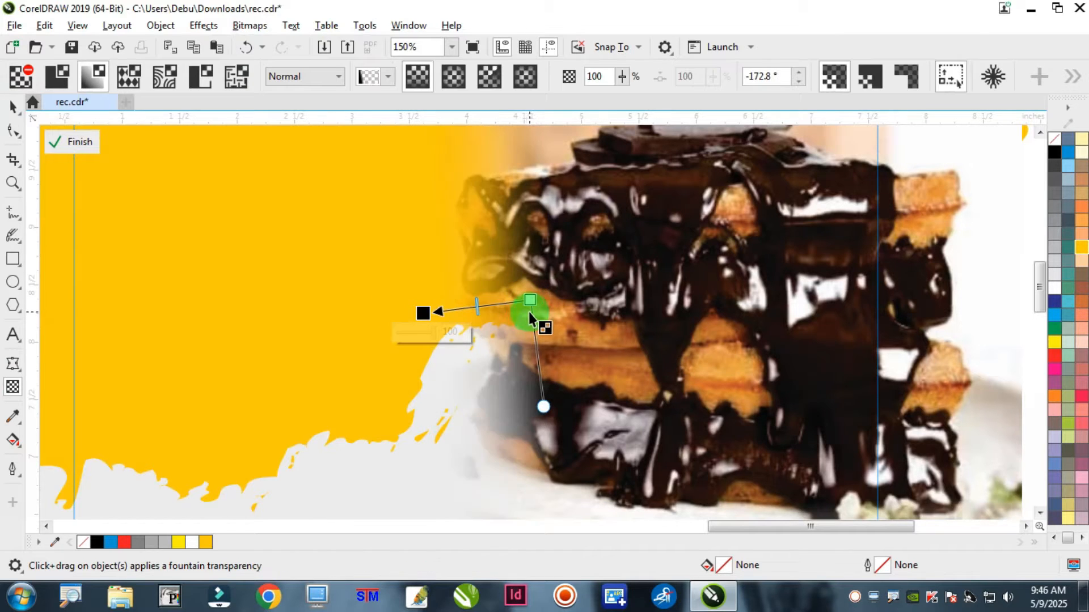
pyautogui.moveTo(531, 303); pyautogui.dragTo(495, 313)
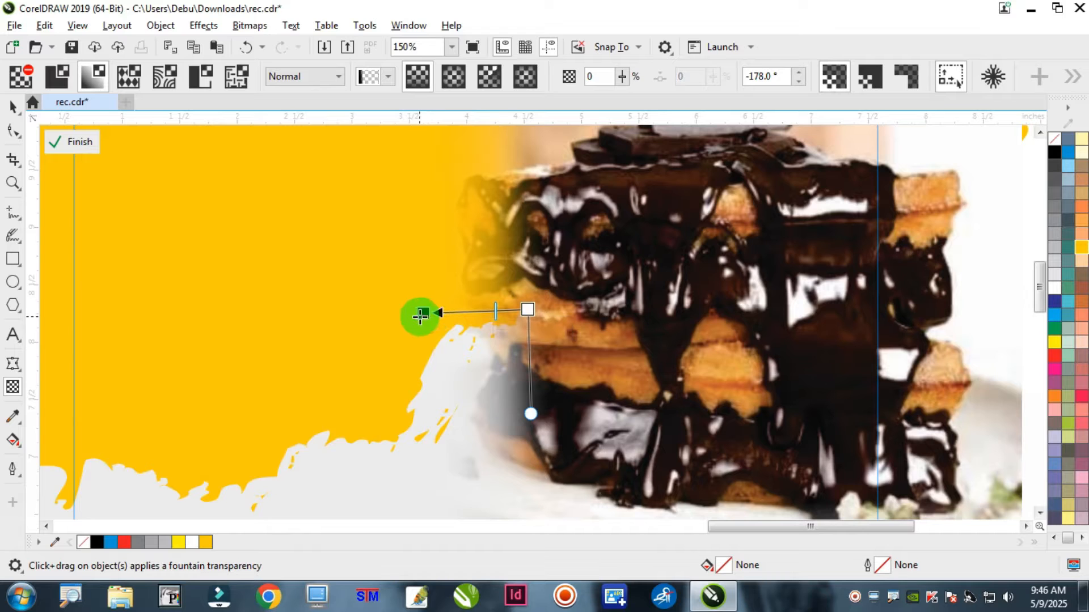
pyautogui.click(56, 136)
pyautogui.scroll(-2, 651, 223)
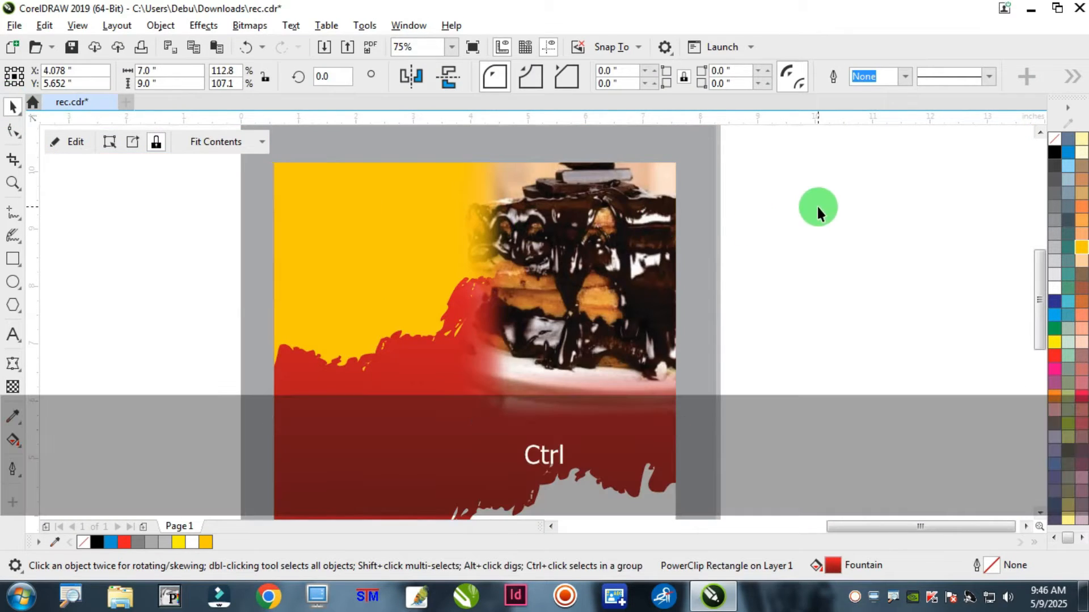
pyautogui.click(817, 206)
# - Move the three-part "The Delight Waffles" title text next to the flyer's upper left side
pyautogui.scroll(-2, 712, 180)
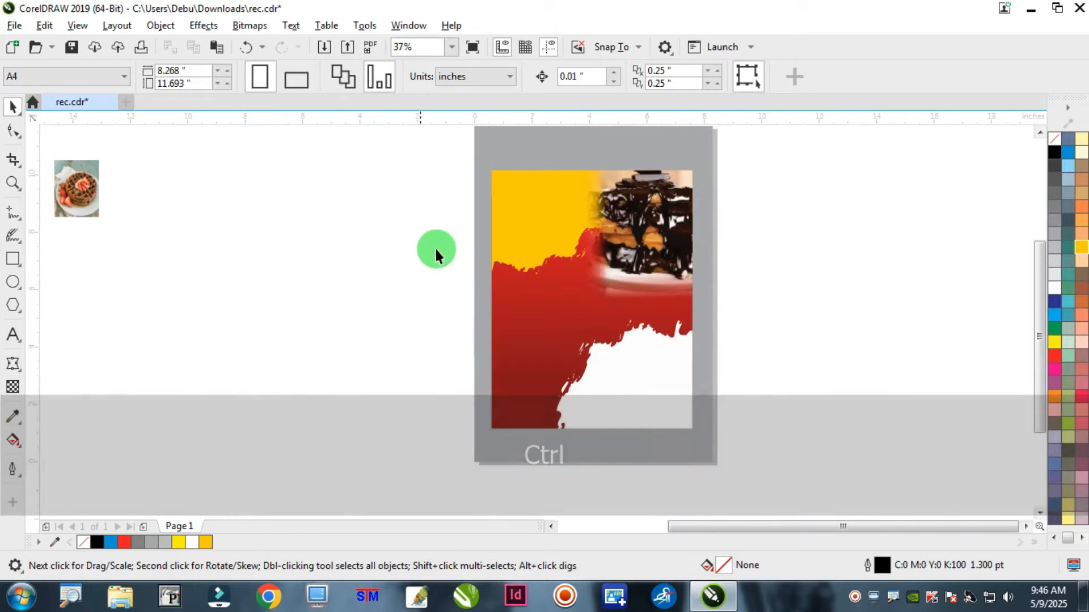
pyautogui.scroll(-4, 436, 253)
pyautogui.scroll(2, 281, 255)
pyautogui.moveTo(333, 295); pyautogui.dragTo(658, 251)
pyautogui.scroll(4, 679, 224)
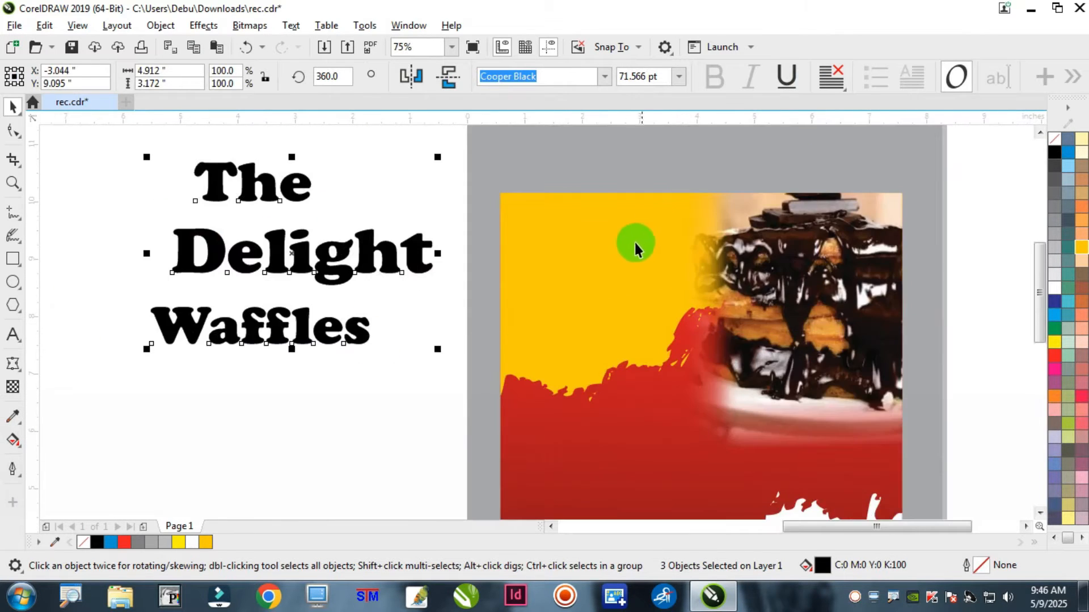
# - Fill the three-part "The Delight Waffles" title with dark red C0 M100 Y100 K40
pyautogui.click(123, 543)
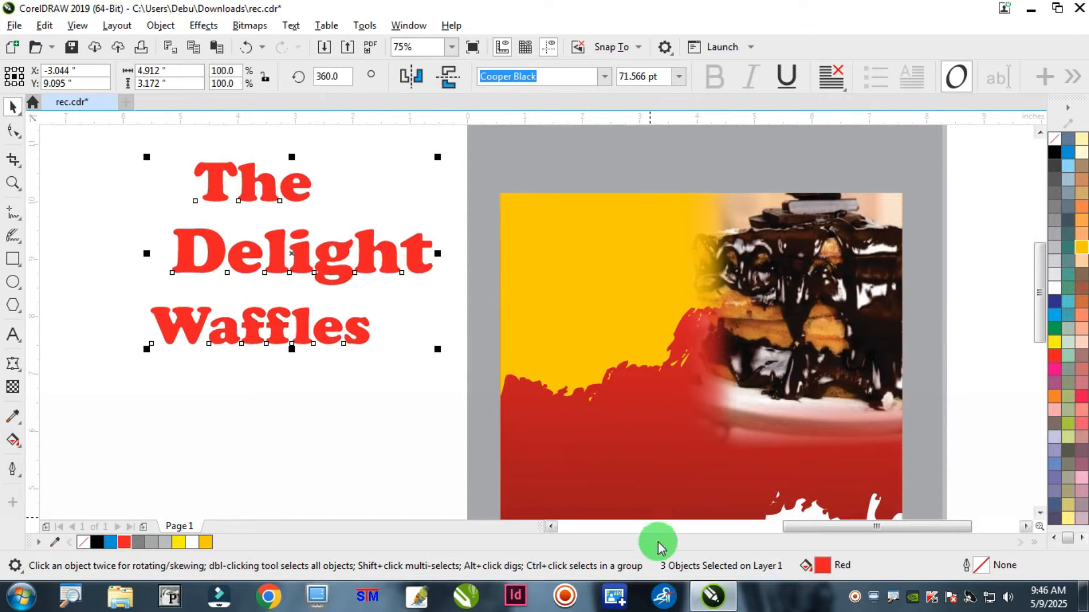
pyautogui.doubleClick(822, 566)
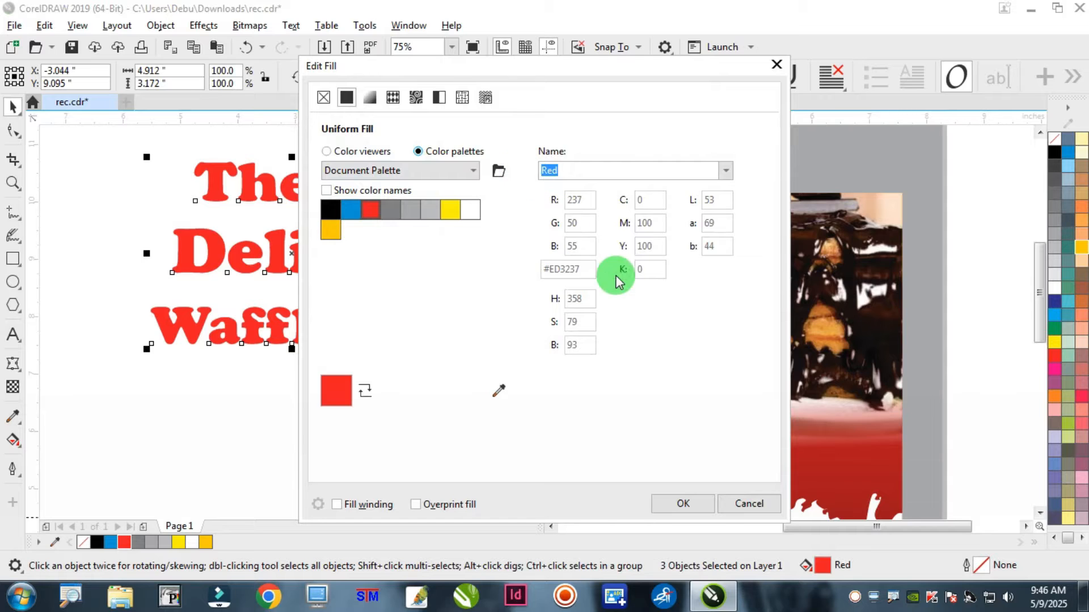
pyautogui.click(340, 151)
pyautogui.click(645, 315)
pyautogui.doubleClick(641, 317)
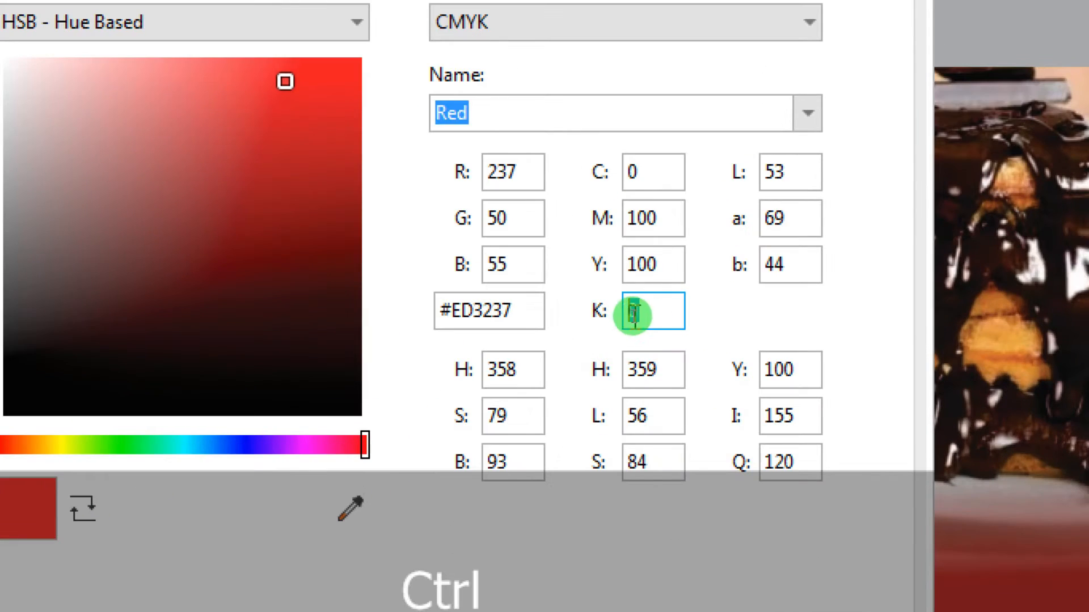
pyautogui.write('4')
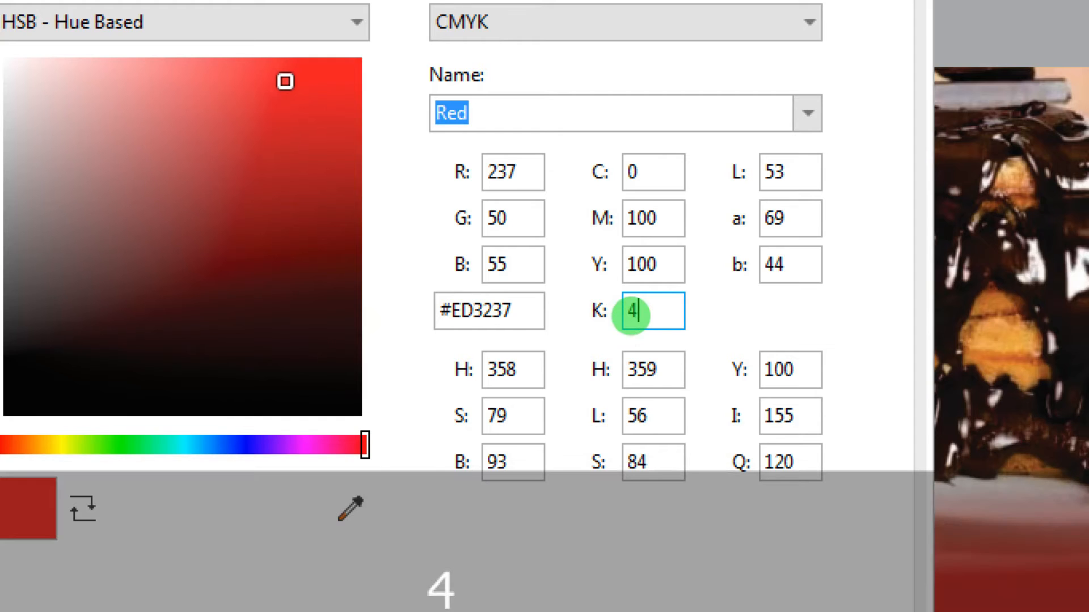
pyautogui.write('0')
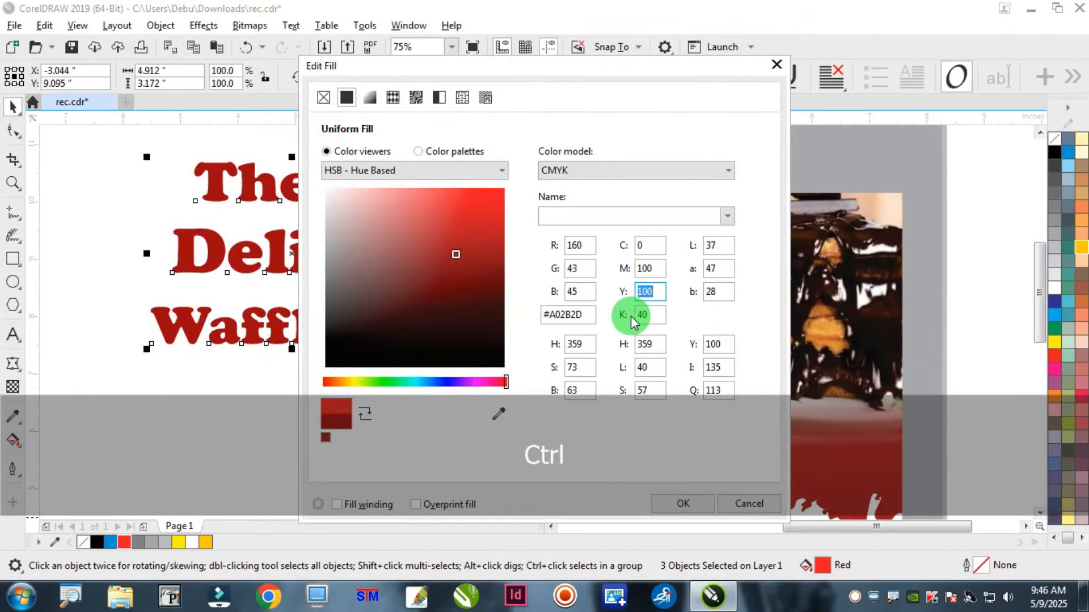
pyautogui.click(683, 503)
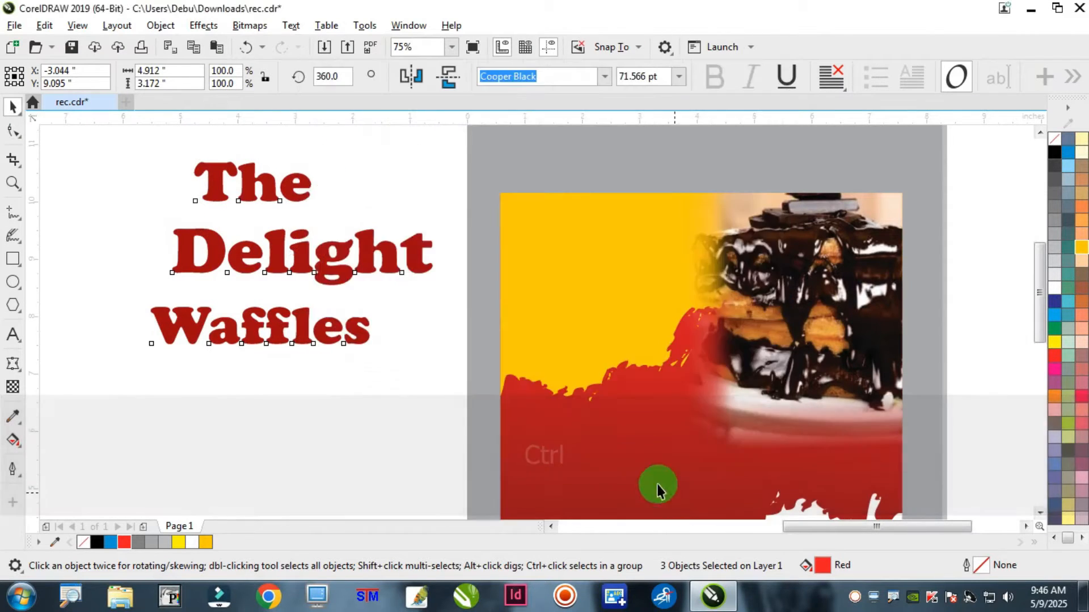
# - Move "The", "Delight" and "Waffles" separately onto the flyer's yellow area, stacked as three lines near its upper left corner
pyautogui.click(276, 383)
pyautogui.moveTo(305, 190); pyautogui.dragTo(628, 251)
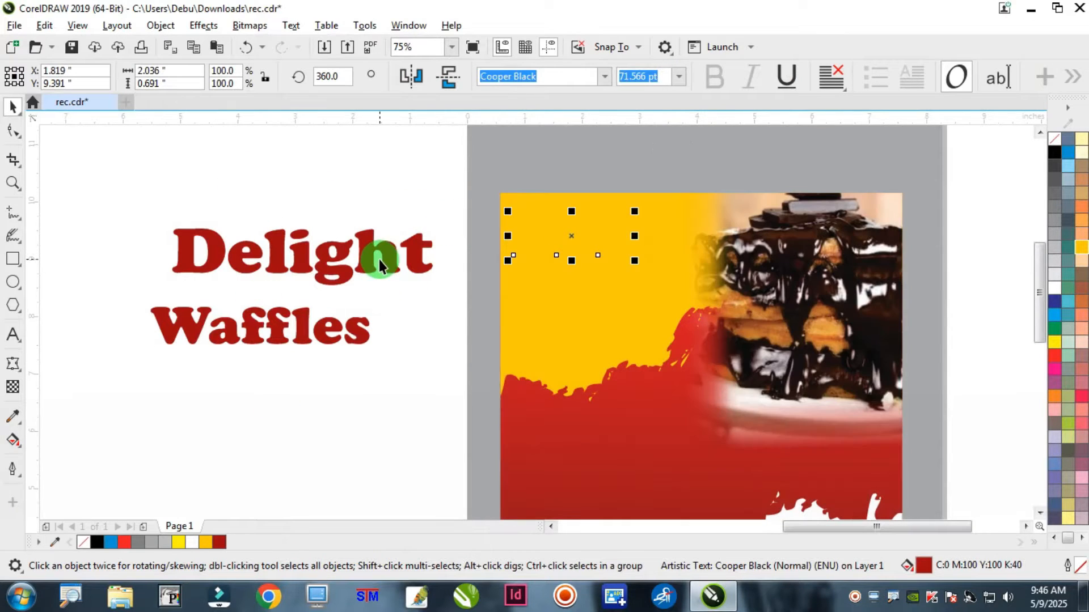
pyautogui.hotkey('ctrl', 'Home')
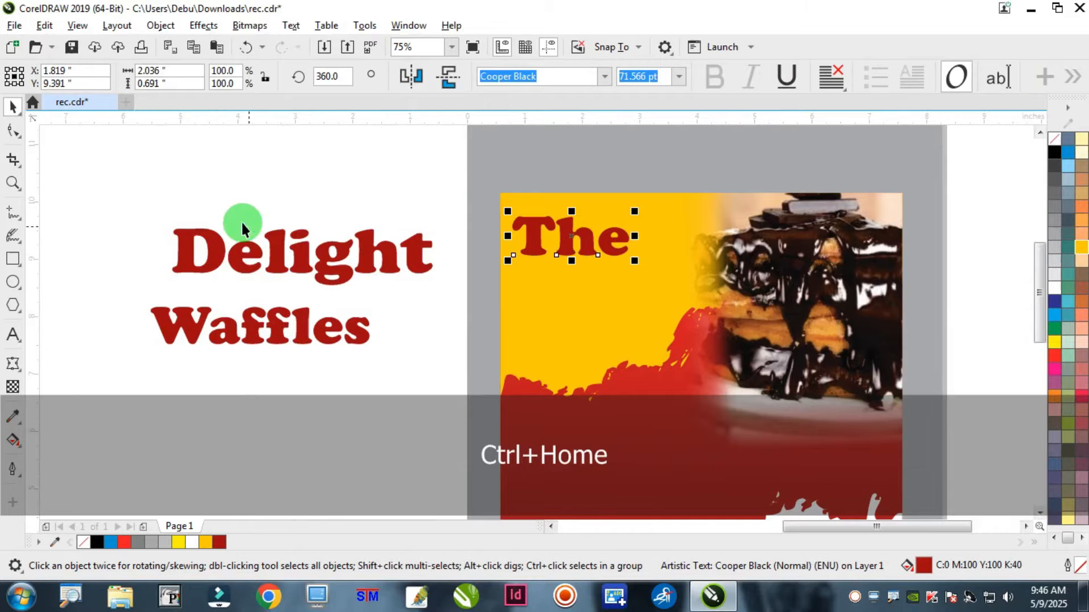
pyautogui.moveTo(117, 185); pyautogui.dragTo(483, 386)
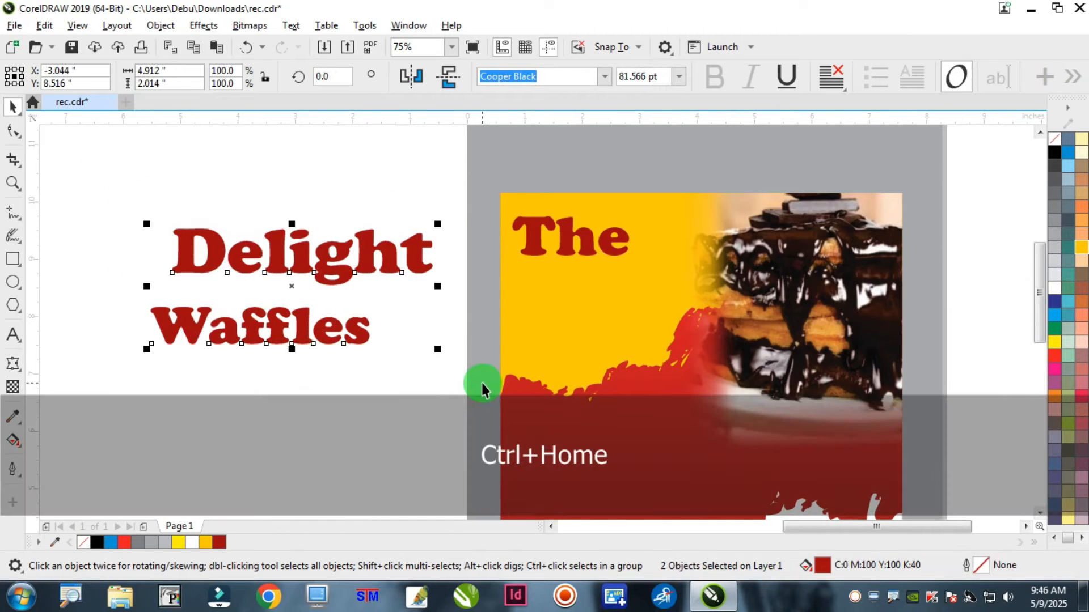
pyautogui.click(303, 255)
pyautogui.moveTo(274, 251); pyautogui.dragTo(610, 287)
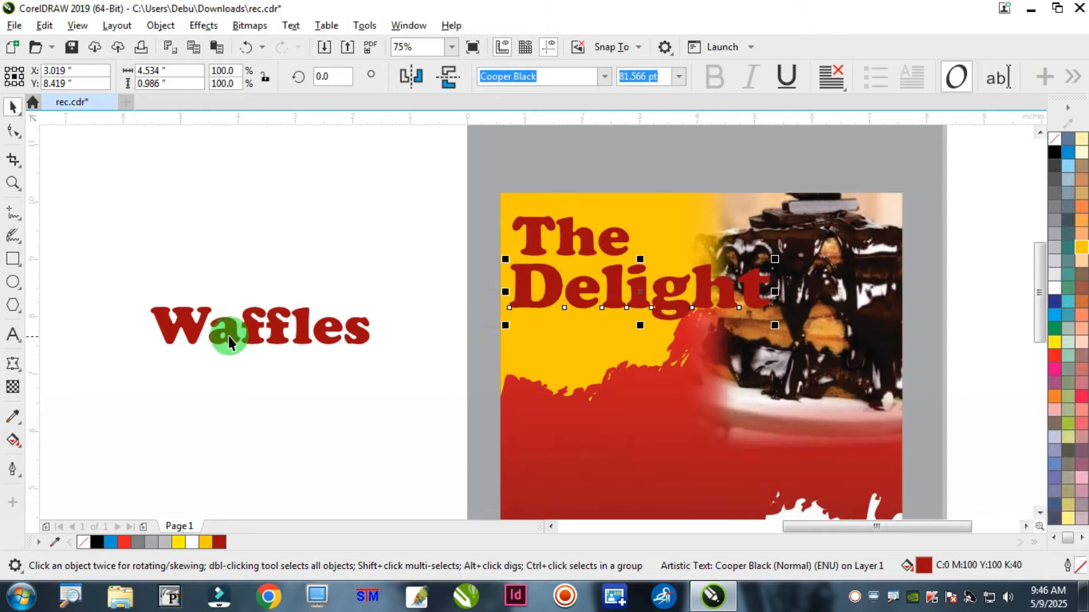
pyautogui.moveTo(230, 334); pyautogui.dragTo(589, 351)
# - Move the word "The" up slightly and scale it down to about 64 pt
pyautogui.scroll(2, 579, 226)
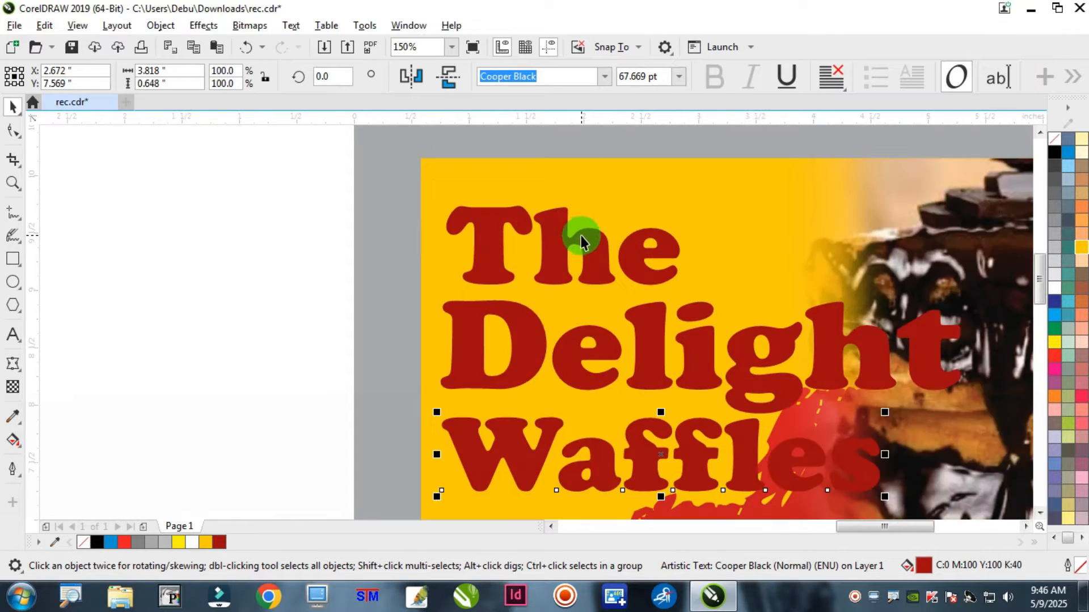
pyautogui.moveTo(581, 229); pyautogui.dragTo(584, 223)
pyautogui.moveTo(686, 275); pyautogui.dragTo(687, 270)
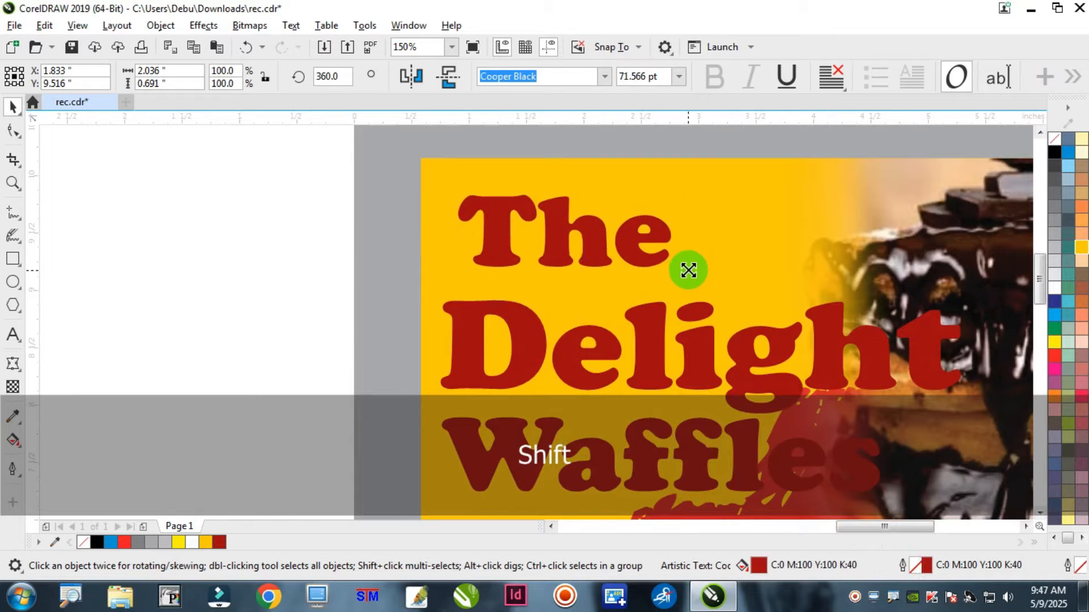
# - Nudge "Delight" up and slightly right below "The", and bring "Waffles" up closer beneath it
pyautogui.click(665, 319)
pyautogui.moveTo(666, 319); pyautogui.dragTo(677, 305)
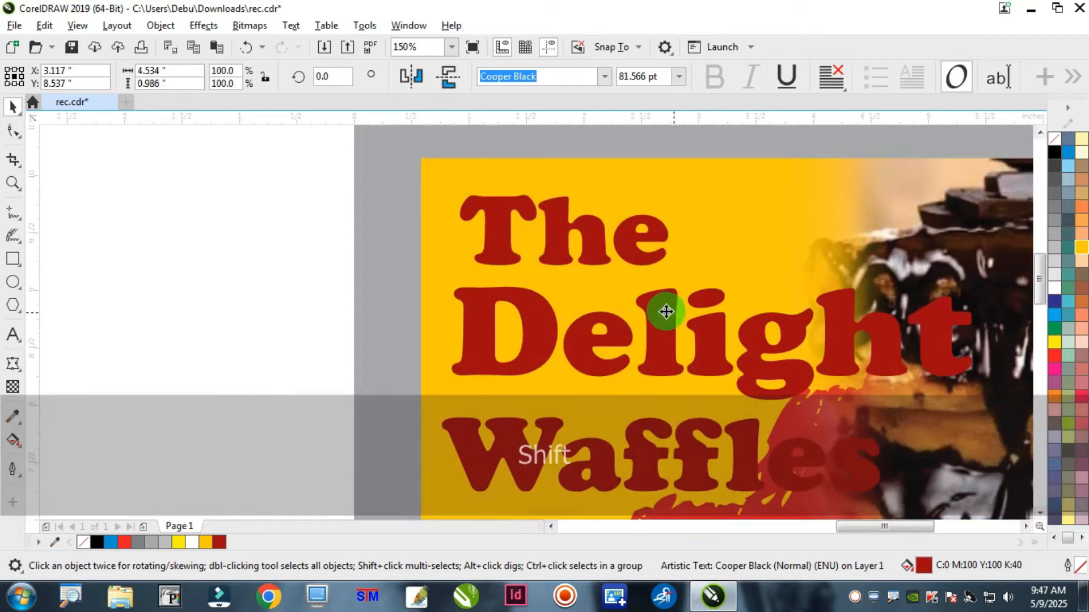
pyautogui.scroll(-2, 479, 236)
pyautogui.scroll(2, 597, 307)
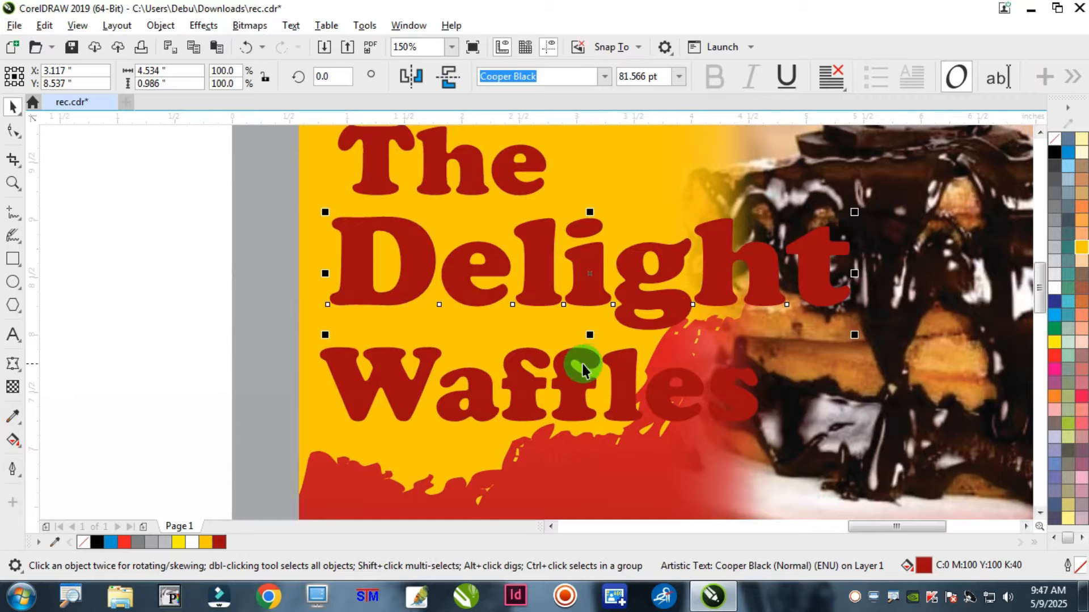
pyautogui.moveTo(582, 364)
pyautogui.mouseDown()
pyautogui.moveTo(595, 357)
pyautogui.moveTo(581, 356)
pyautogui.mouseUp()
# - Rotate the word "The" counterclockwise by about 2.7 degrees
pyautogui.scroll(-2, 513, 214)
pyautogui.scroll(2, 485, 258)
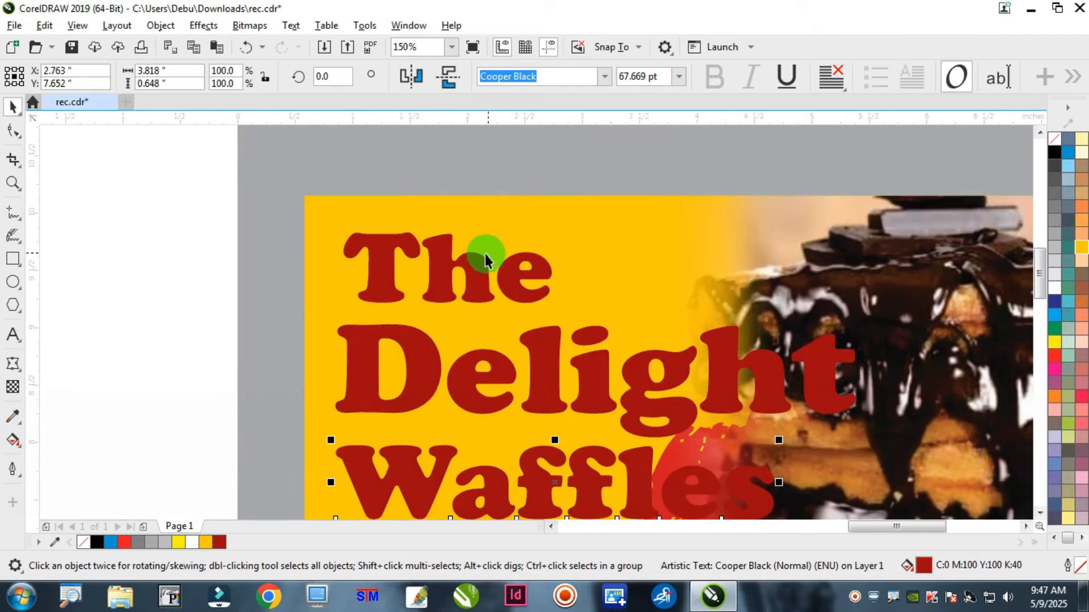
pyautogui.click(482, 253)
pyautogui.click(468, 259)
pyautogui.click(468, 260)
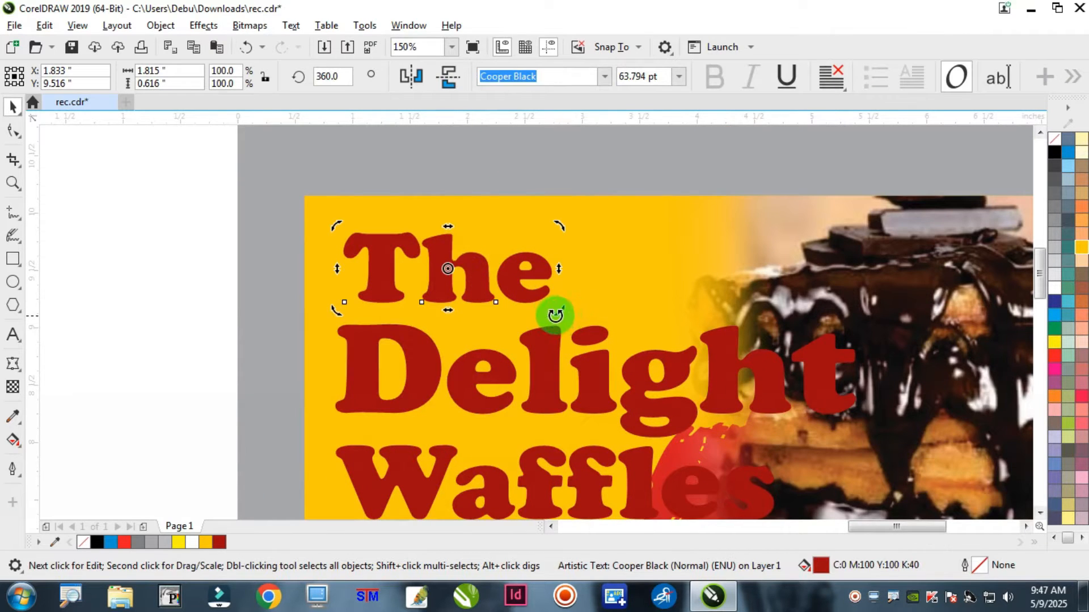
# - Start an envelope on the word "Delight" with the Envelope tool
pyautogui.click(549, 350)
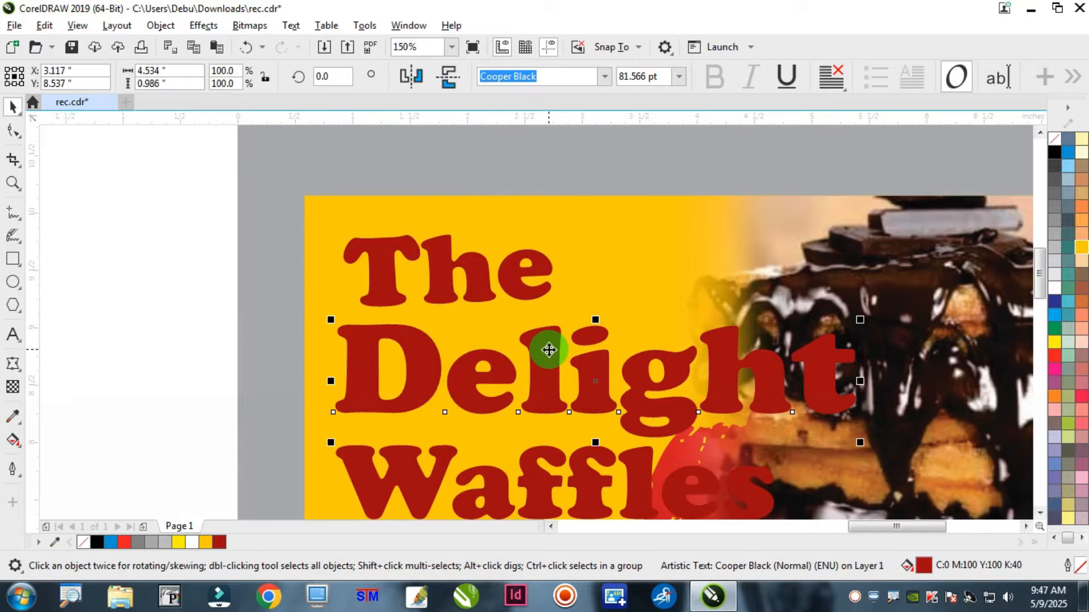
pyautogui.click(12, 383)
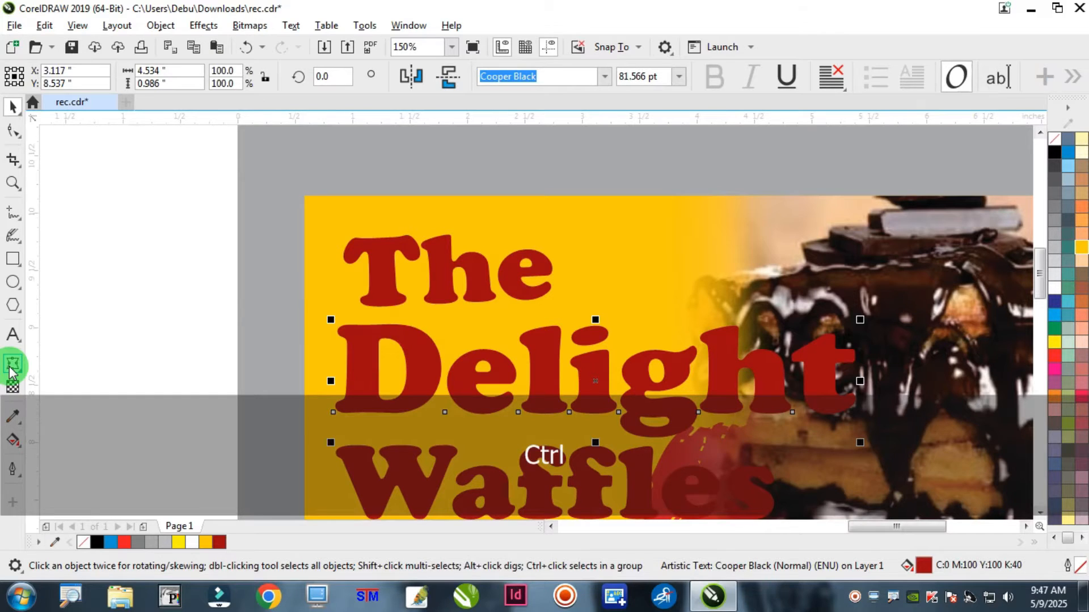
pyautogui.click(12, 364)
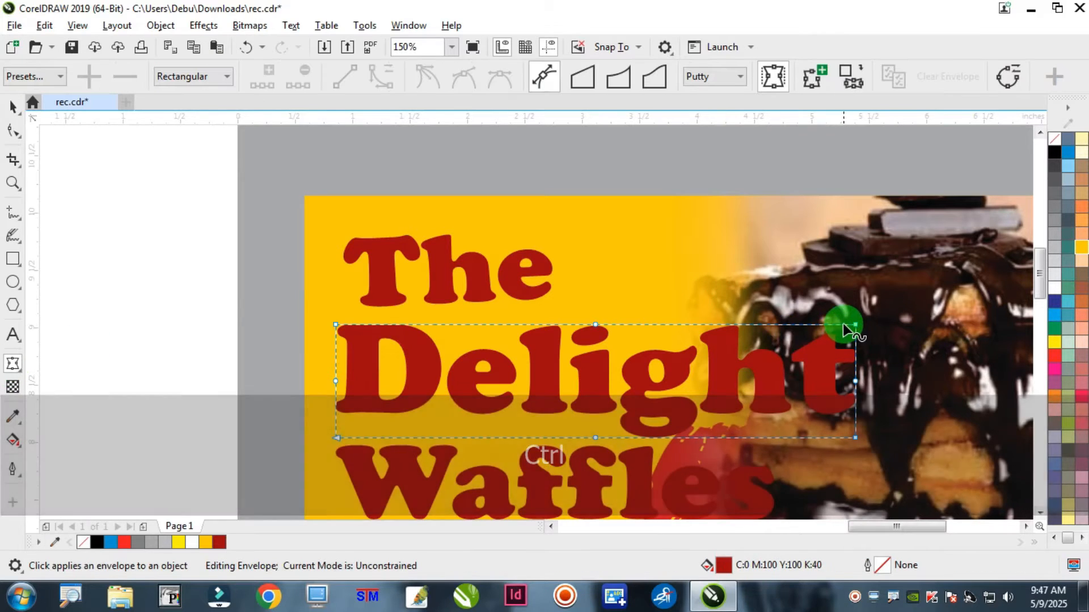
pyautogui.click(621, 76)
pyautogui.moveTo(853, 328); pyautogui.dragTo(854, 276)
pyautogui.hotkey('ctrl', 'z')
pyautogui.hotkey('ctrl', 'z')
# - Raise the upper right corner of the "Delight" envelope about 0.45 inch in Single Arc mode and deselect the word
pyautogui.click(624, 78)
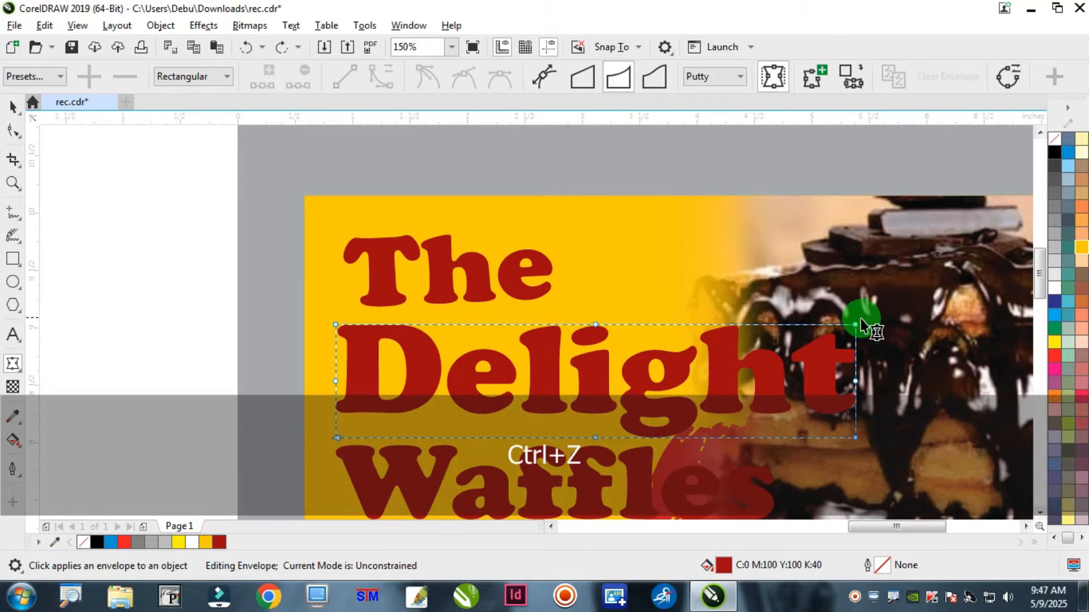
pyautogui.moveTo(855, 325); pyautogui.dragTo(845, 278)
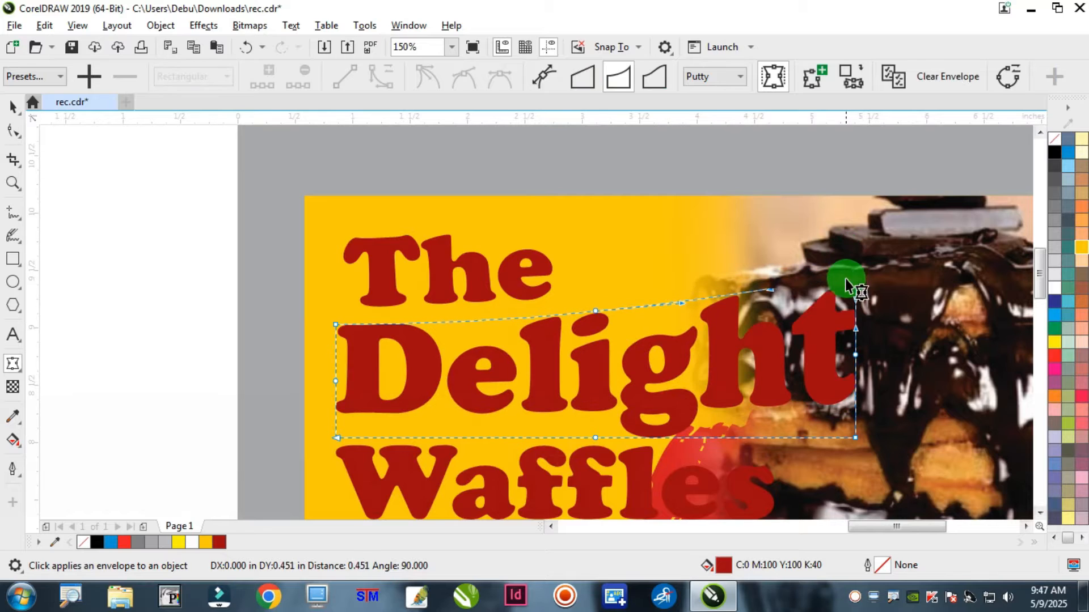
pyautogui.click(860, 325)
pyautogui.click(14, 104)
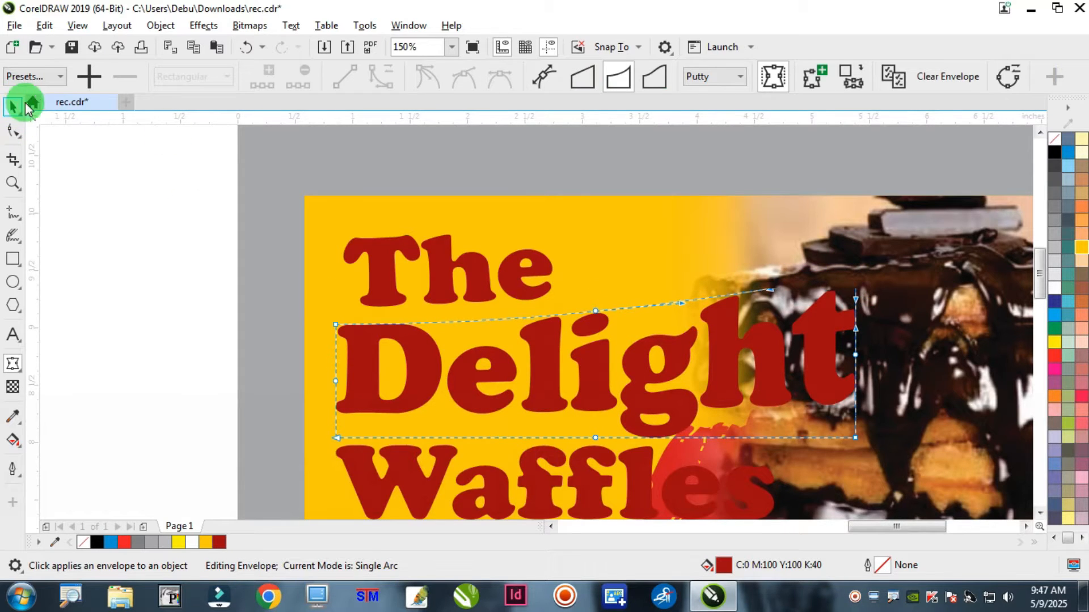
pyautogui.scroll(-2, 519, 182)
pyautogui.press('Escape')
pyautogui.scroll(2, 601, 307)
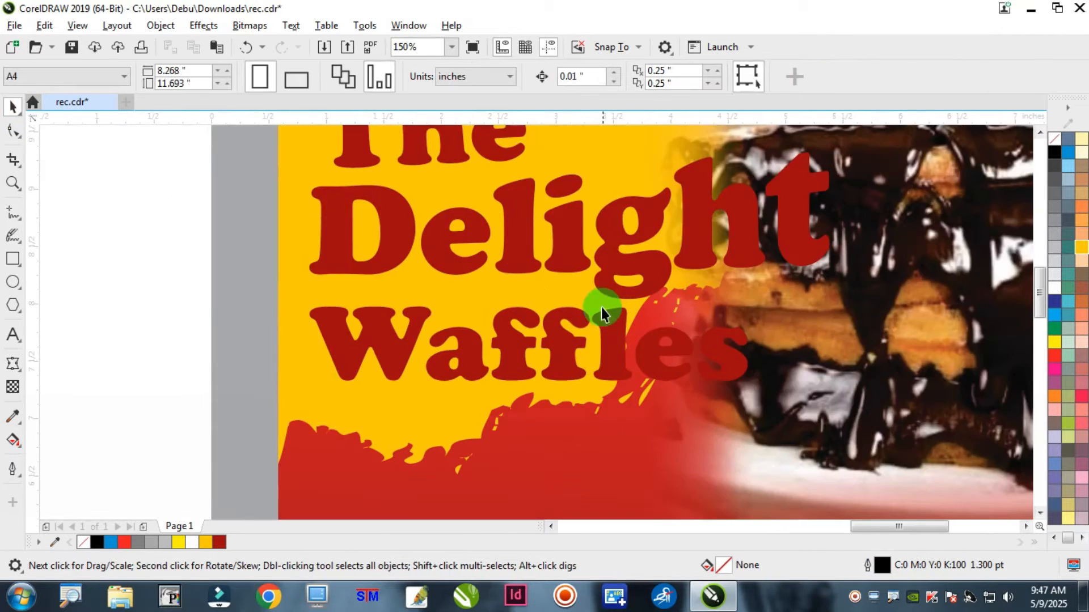
pyautogui.click(556, 328)
pyautogui.scroll(2, 553, 326)
pyautogui.scroll(-4, 517, 311)
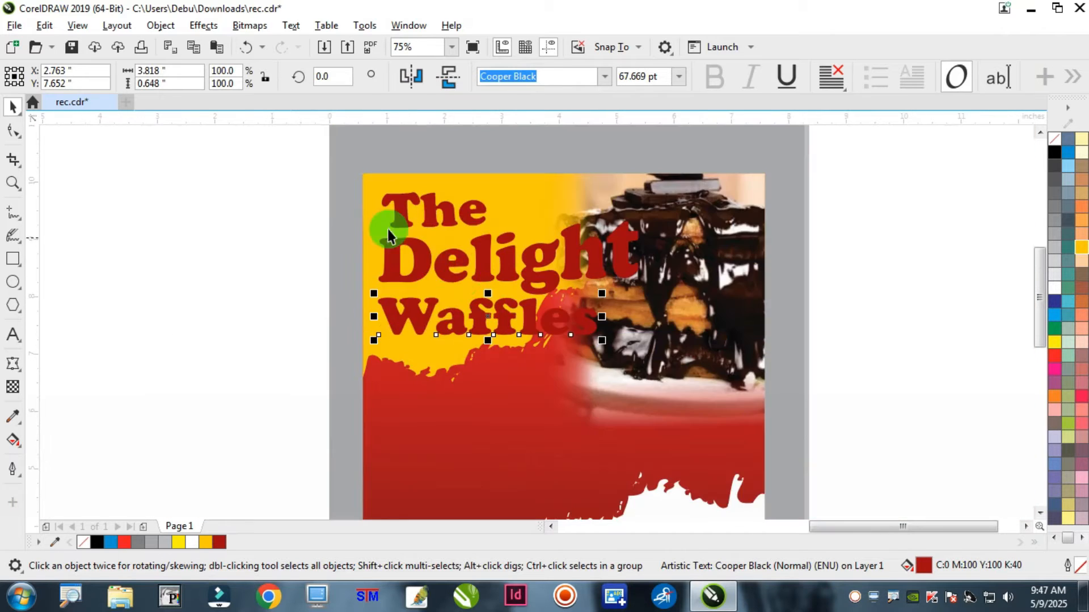
pyautogui.hotkey('ctrl', 'u')
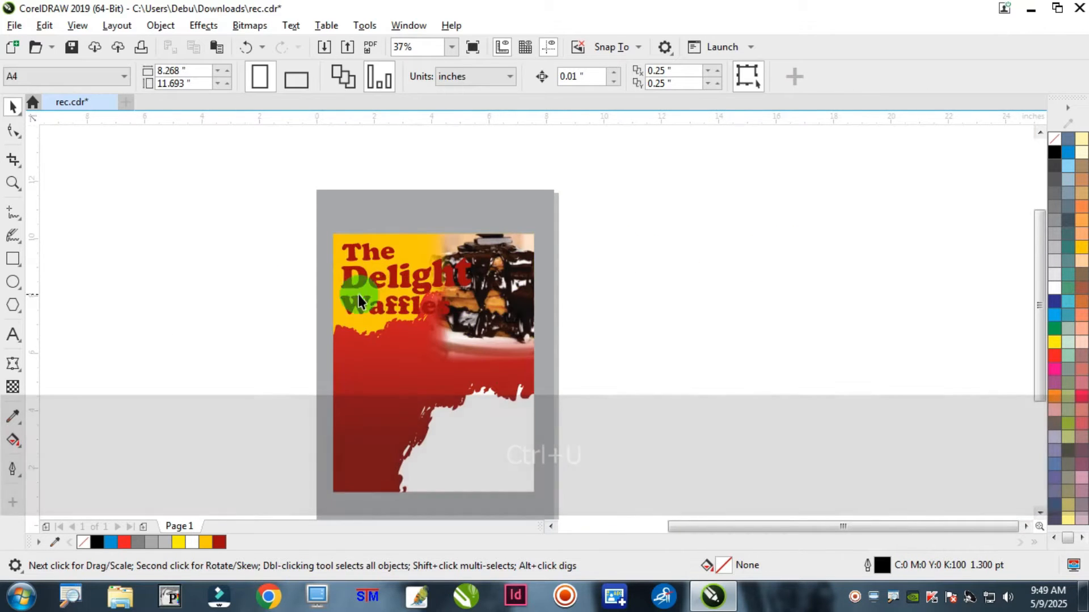
pyautogui.scroll(2, 370, 277)
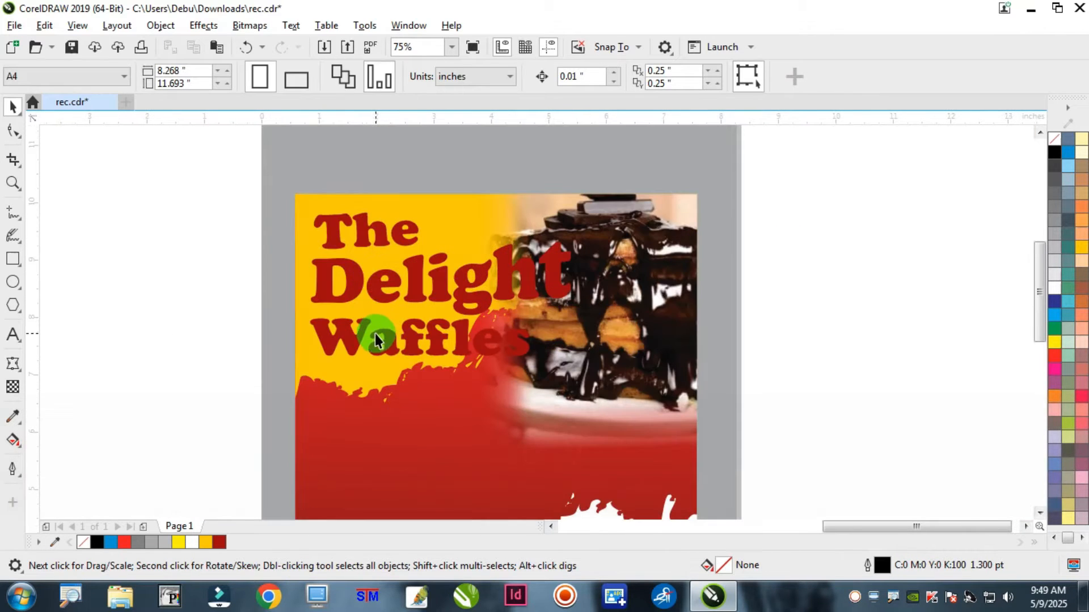
pyautogui.click(340, 321)
pyautogui.hotkey('ctrl', 'z')
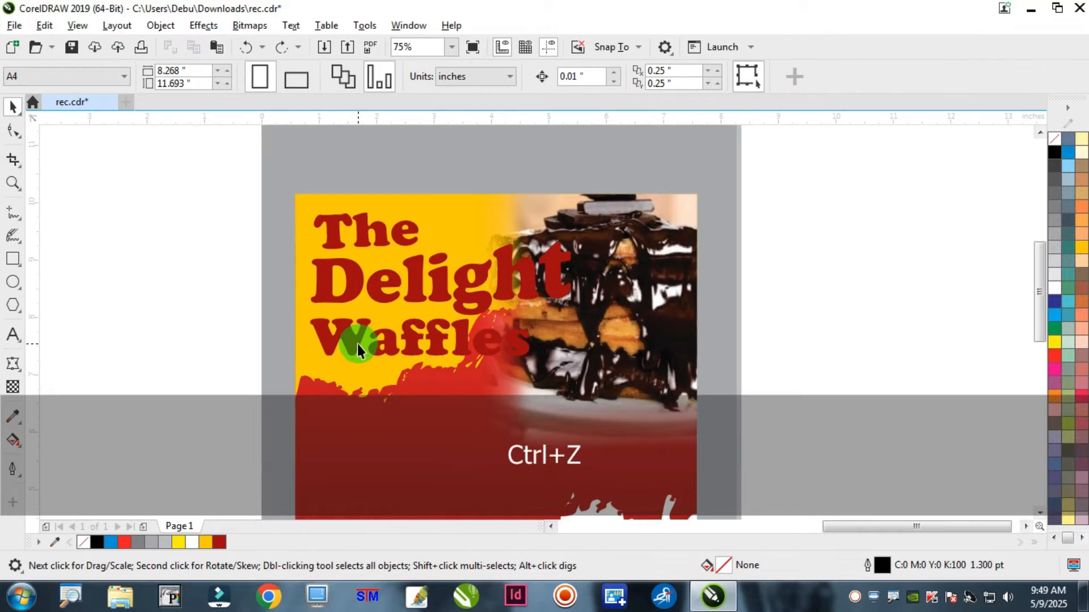
# - Copy "The" and "Waffles" together and give the originals a golden yellow C0 M20 Y100 K0 fill and outline
pyautogui.click(357, 343)
pyautogui.keyDown('shift'); pyautogui.click(360, 222); pyautogui.keyUp('shift')
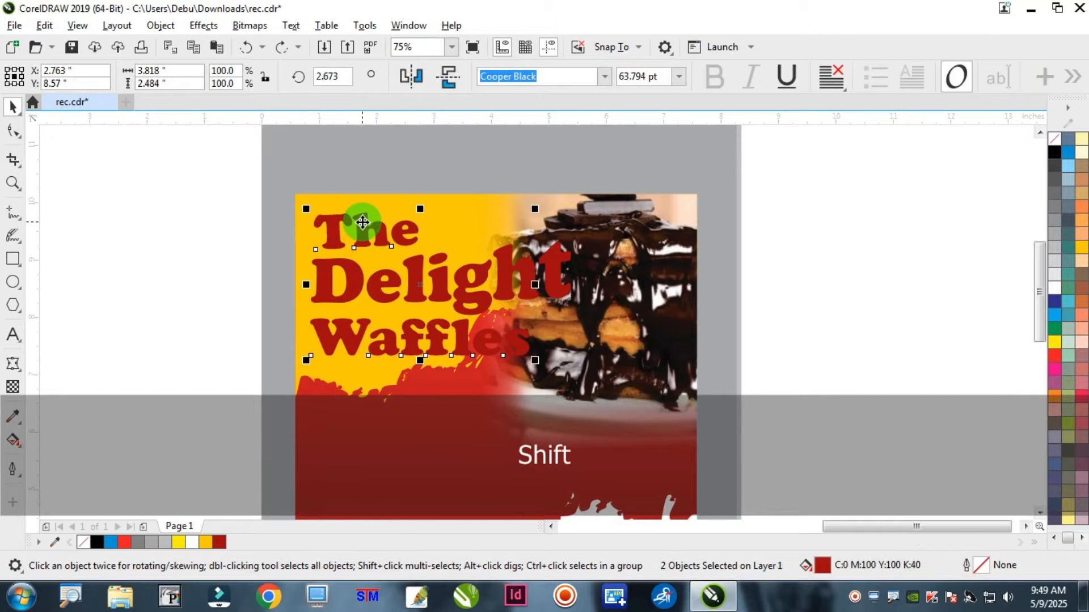
pyautogui.moveTo(362, 222); pyautogui.dragTo(275, 225)
pyautogui.hotkey('ctrl', 'z')
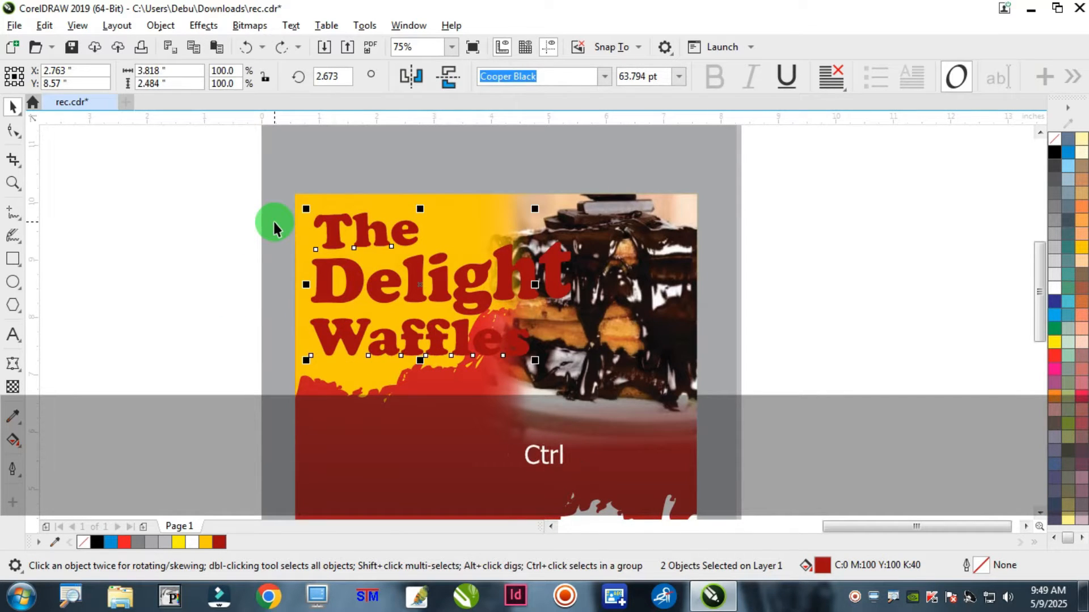
pyautogui.click(1082, 249)
pyautogui.rightClick(1082, 248)
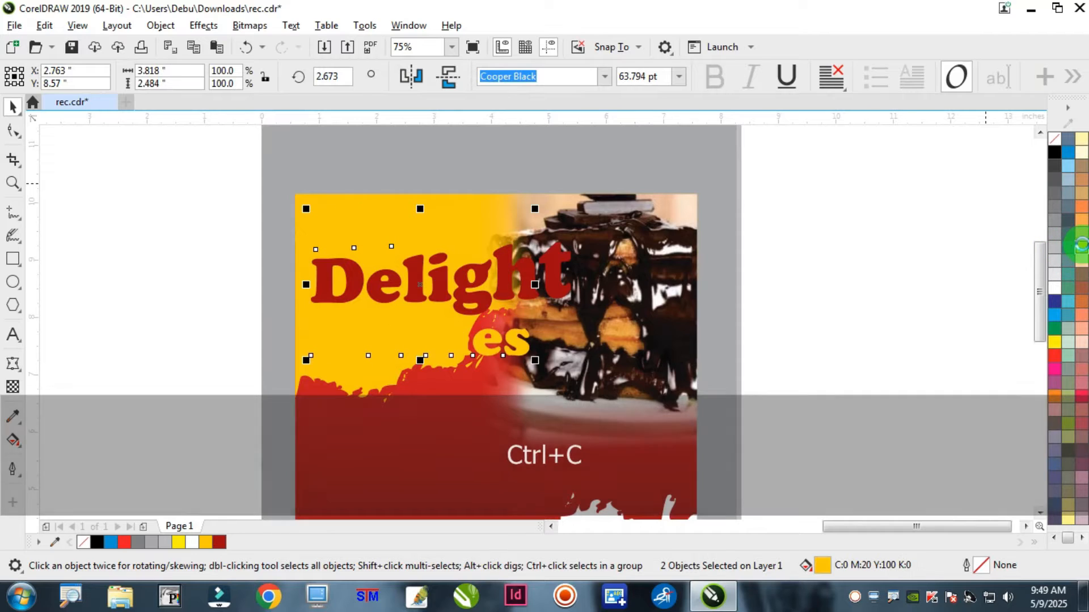
# - Set the golden words' outline width to 5 points and paste the copied dark red words on top
pyautogui.press('F12')
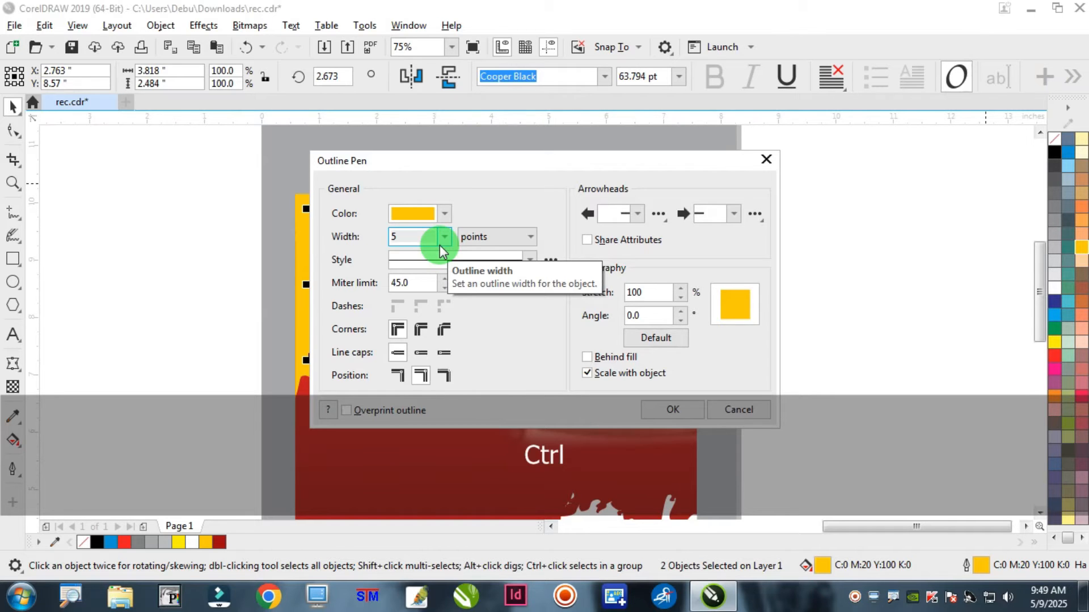
pyautogui.press('Return')
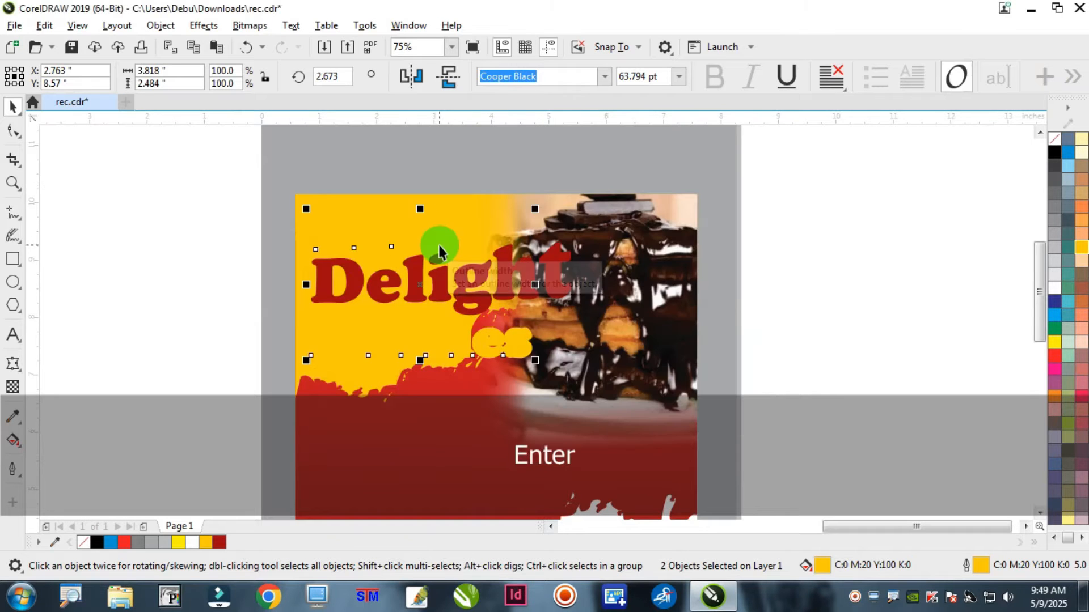
pyautogui.hotkey('ctrl', 'v')
pyautogui.click(759, 250)
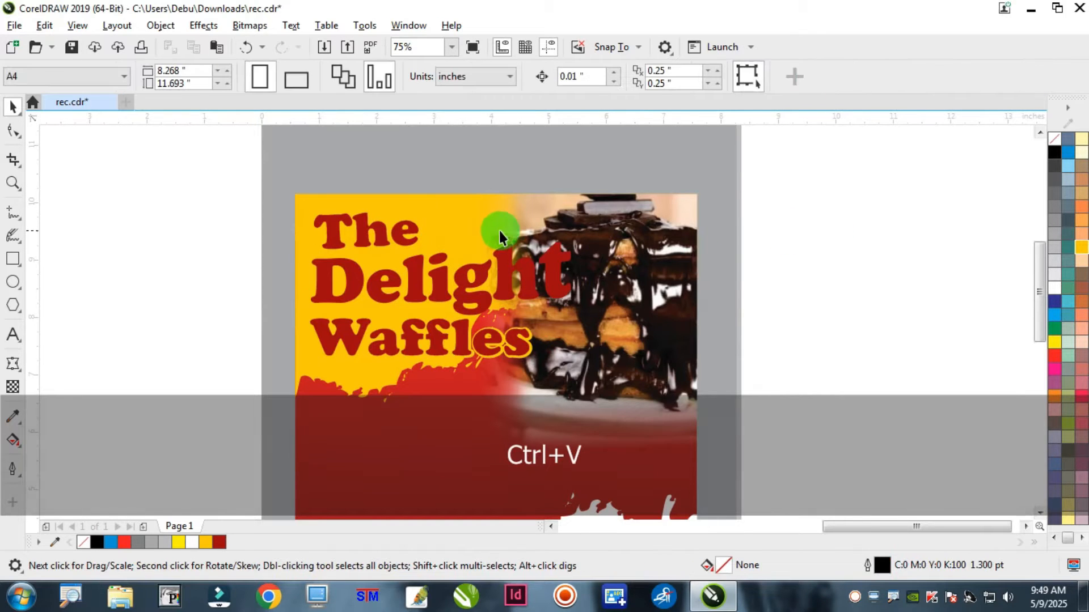
# - Delete the golden outlined duplicate behind the word "The"
pyautogui.scroll(3, 416, 224)
pyautogui.click(432, 233)
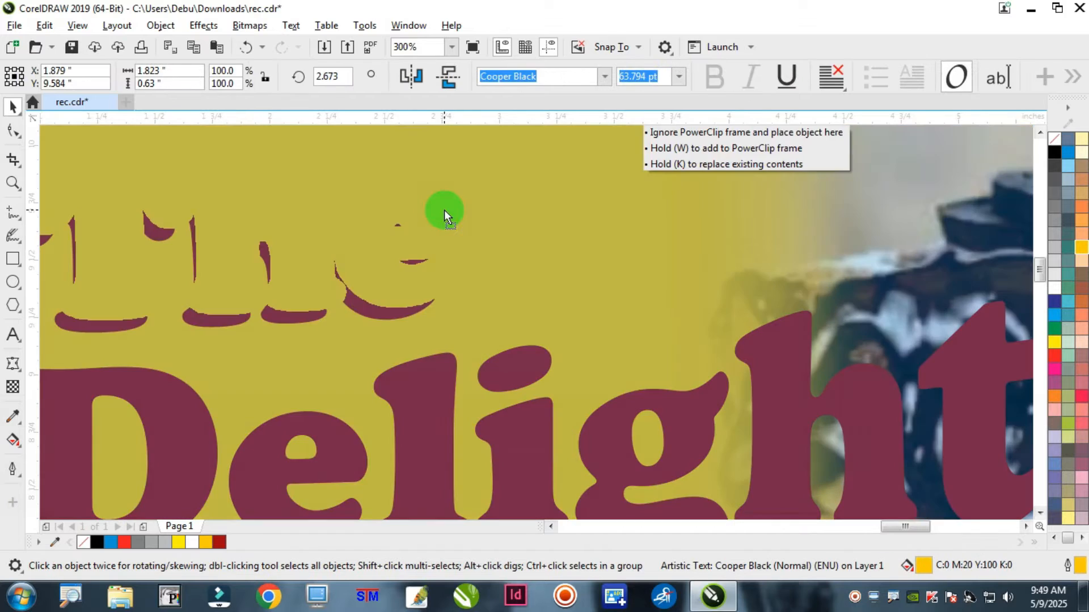
pyautogui.press('Delete')
pyautogui.scroll(-2, 433, 278)
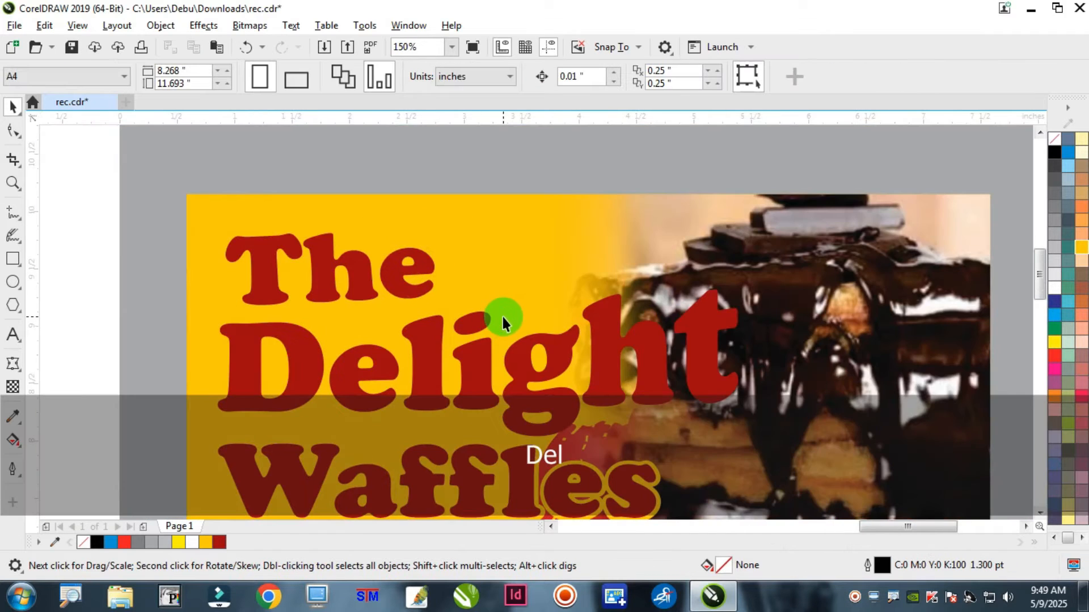
# - Copy the word "Delight" and give the original a Deep Yellow C0 M20 Y100 K0 fill and outline
pyautogui.click(551, 347)
pyautogui.hotkey('ctrl', 'z')
pyautogui.rightClick(543, 344)
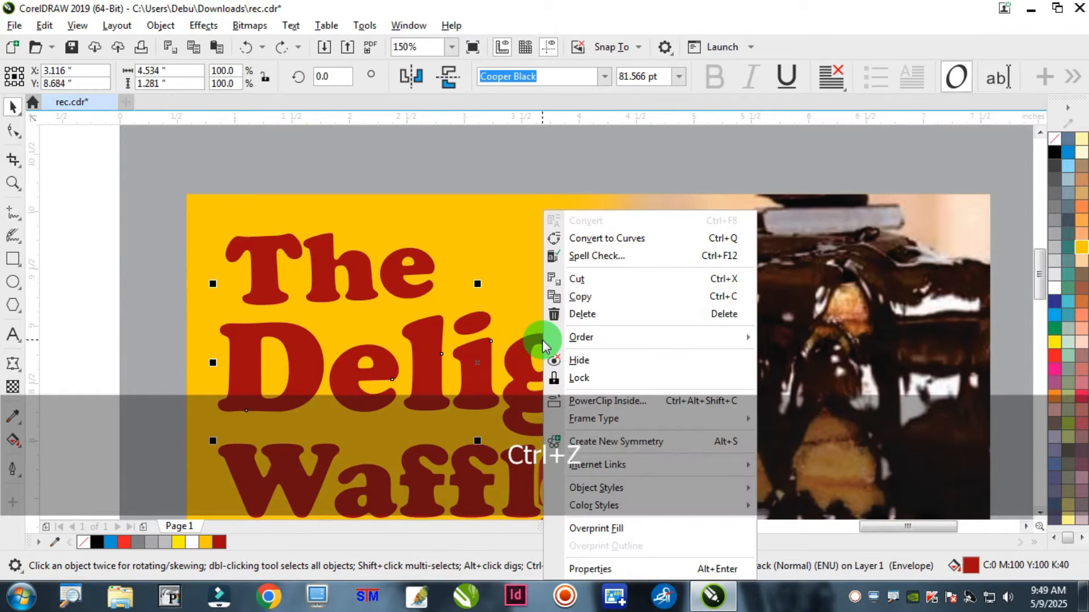
pyautogui.click(596, 295)
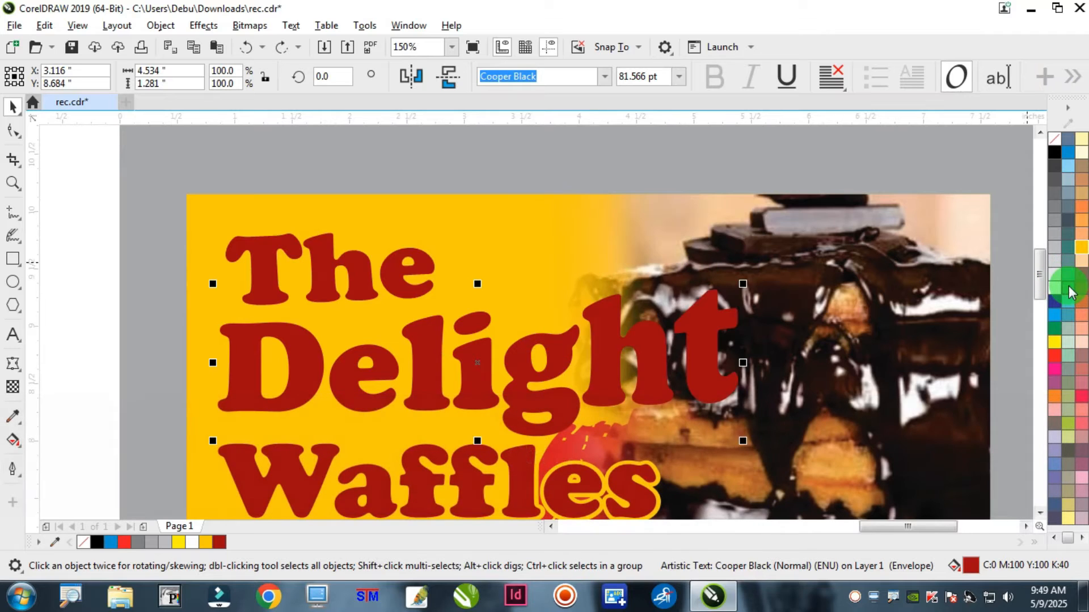
pyautogui.click(1081, 247)
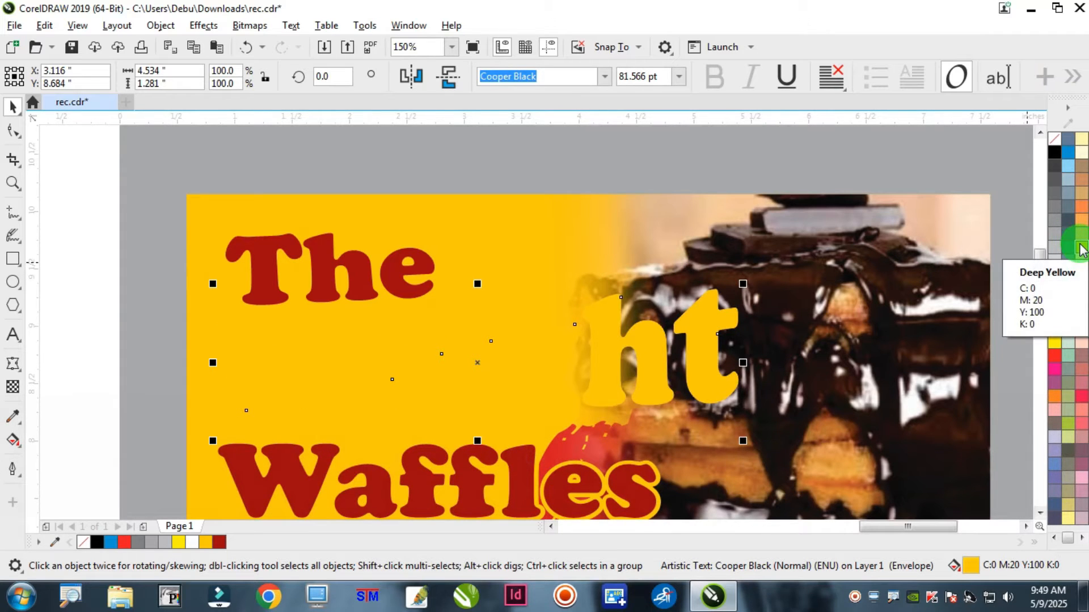
# - Try a 10-point outline width on the golden word "Delight"
pyautogui.press('F12')
pyautogui.write('1')
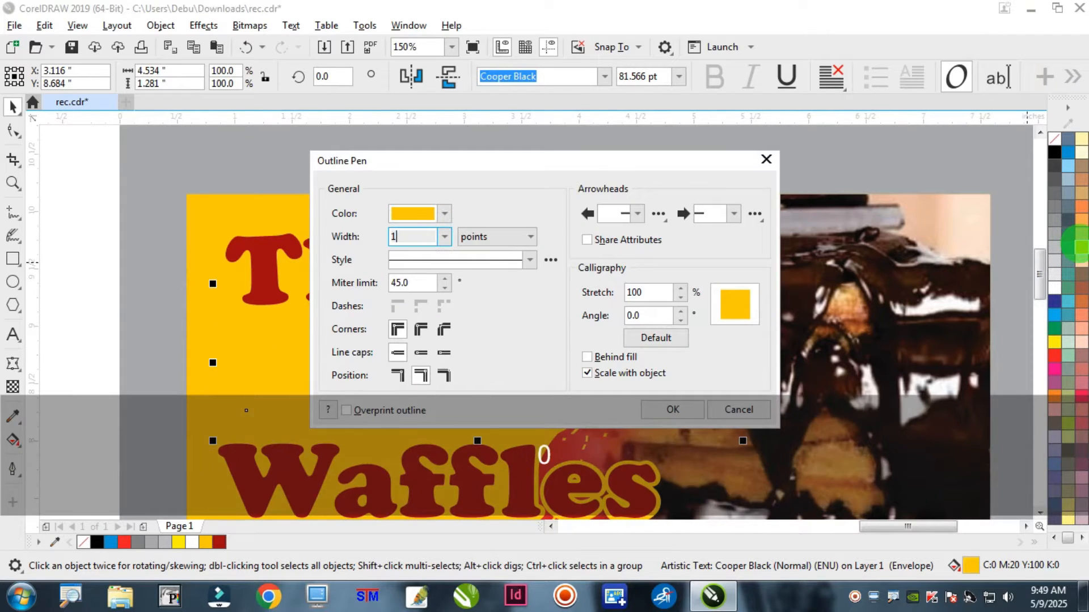
pyautogui.write('0')
pyautogui.press('Return')
pyautogui.press('F12')
pyautogui.press('Return')
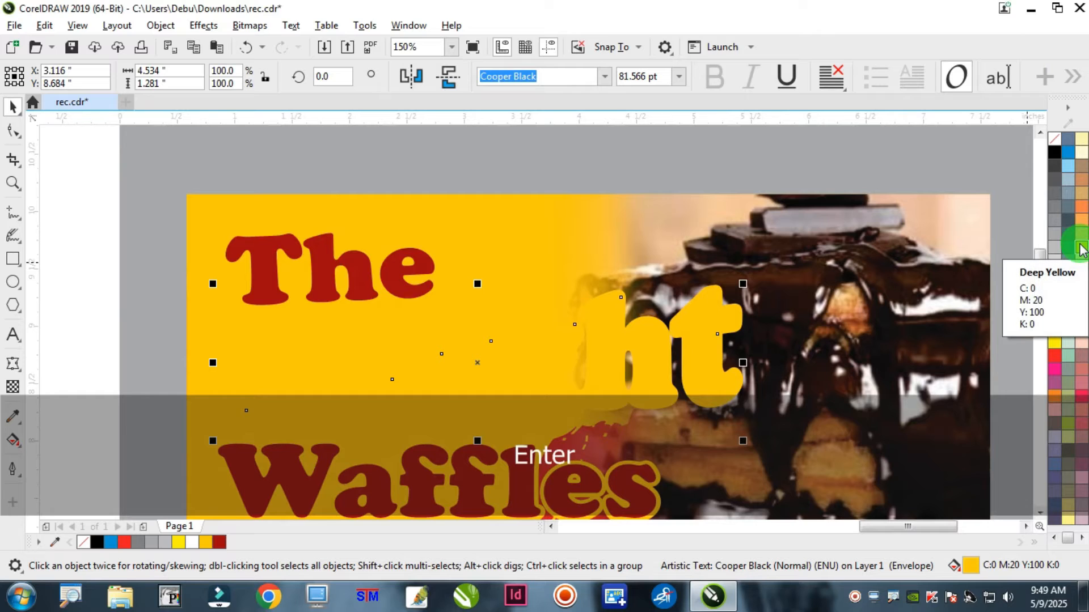
# - Set the golden "Delight" outline width to 7 points and paste the copied dark red word on top
pyautogui.press('F12')
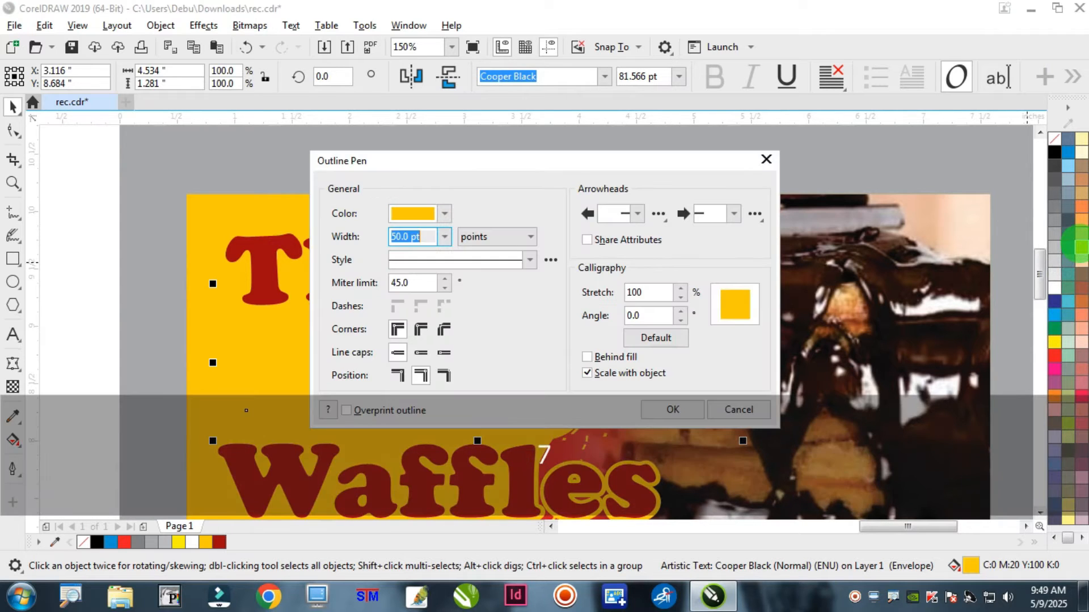
pyautogui.write('7')
pyautogui.press('Return')
pyautogui.hotkey('ctrl', 'v')
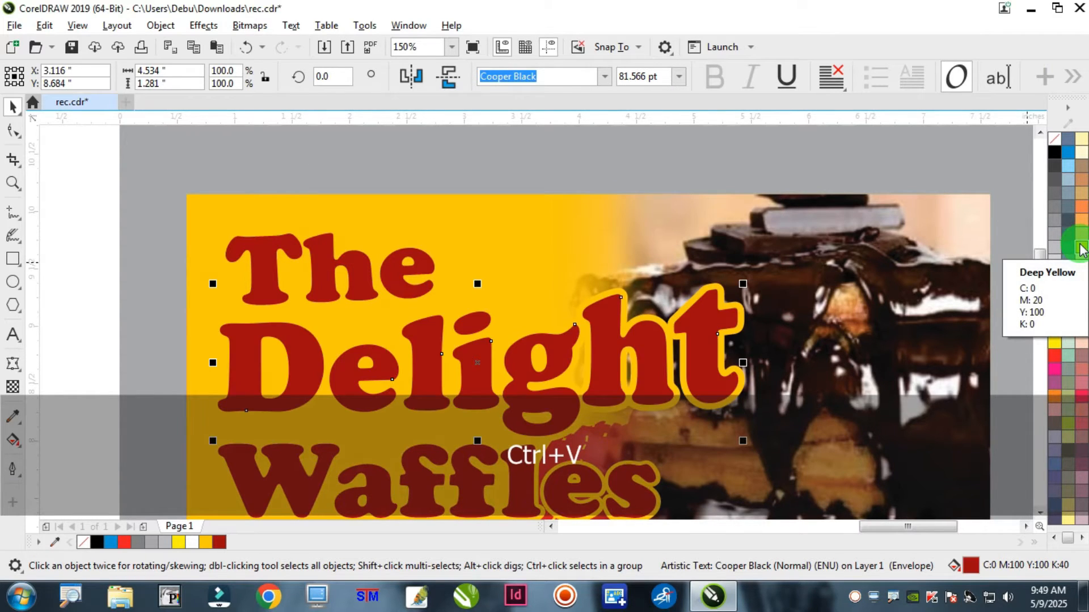
pyautogui.scroll(-2, 534, 178)
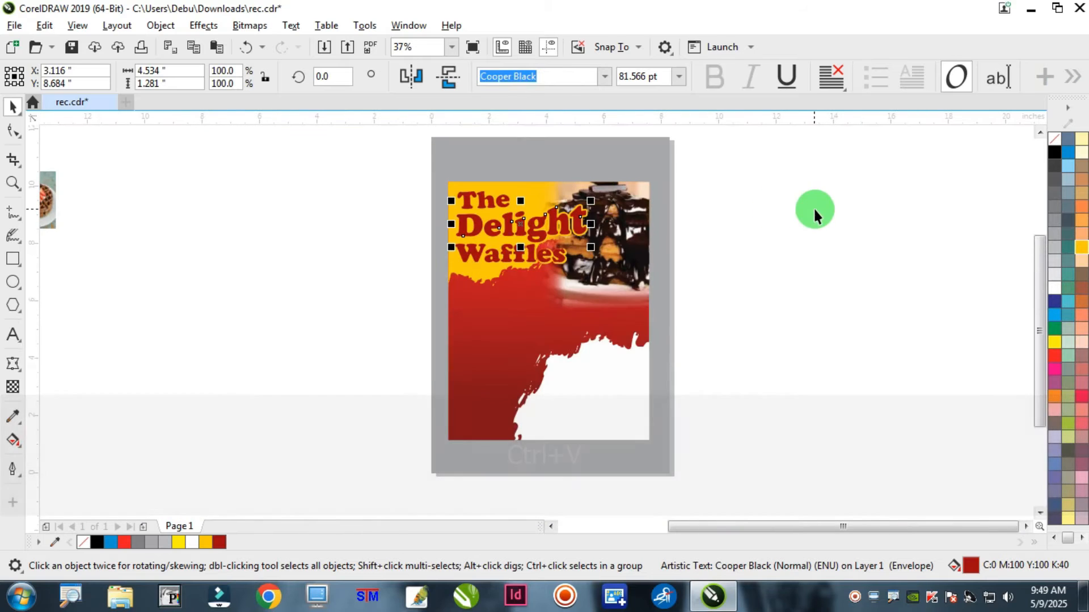
pyautogui.click(815, 215)
# - Set the outline width of the golden "Waffles" behind the dark red word to 10 points
pyautogui.scroll(3, 614, 265)
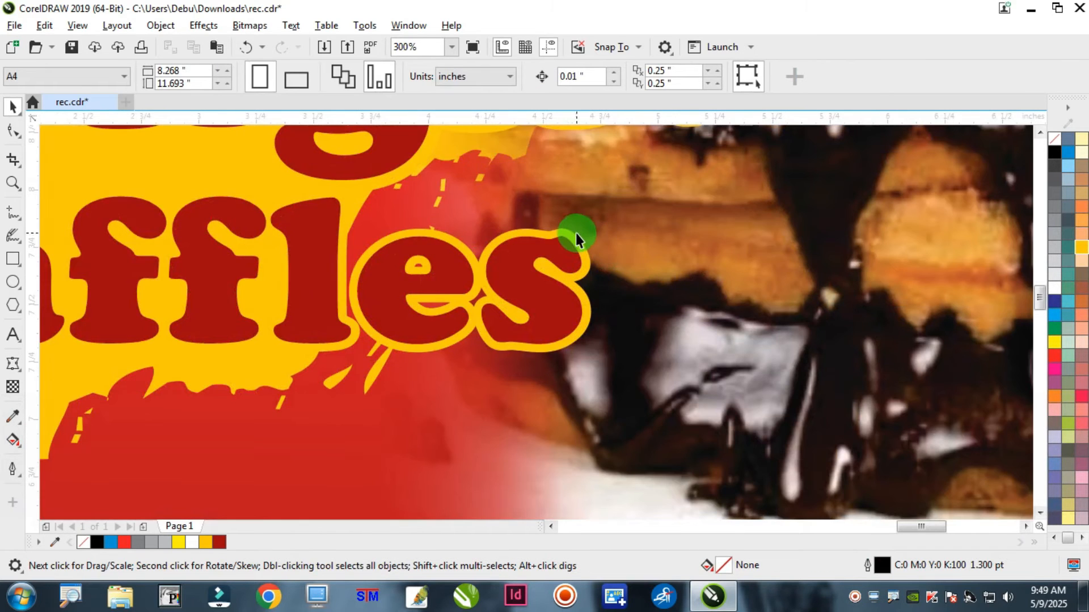
pyautogui.click(568, 232)
pyautogui.hotkey('ctrl', 'z')
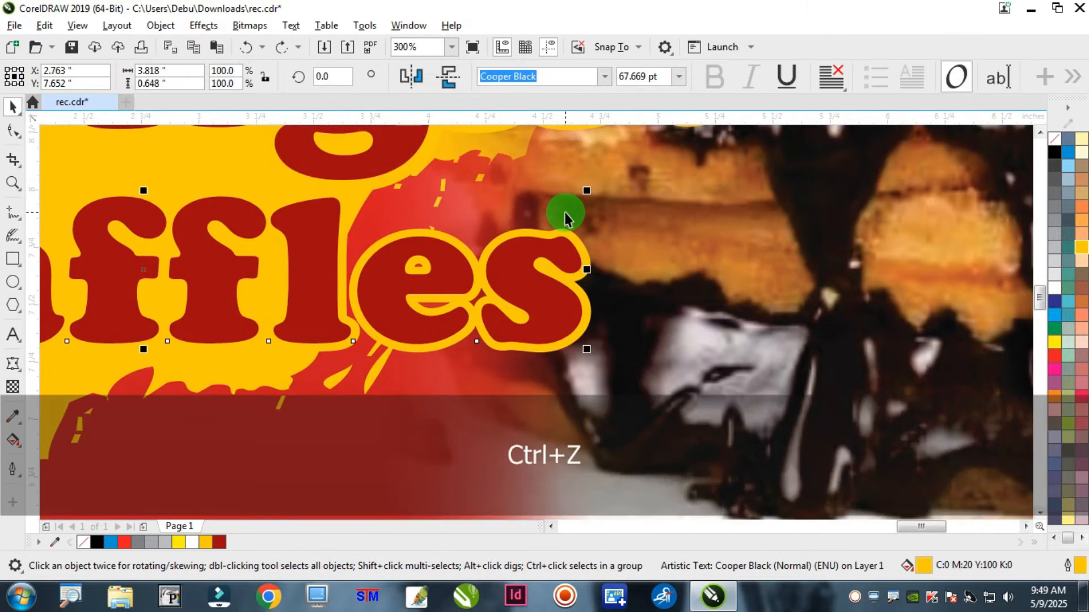
pyautogui.press('F12')
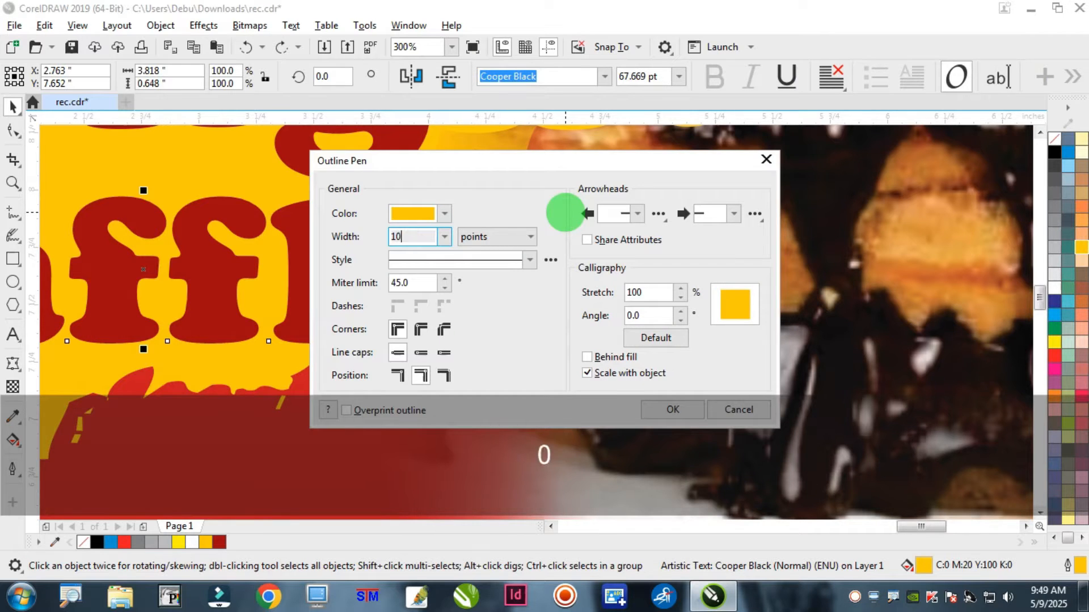
pyautogui.write('10')
pyautogui.press('Return')
pyautogui.scroll(-2, 475, 302)
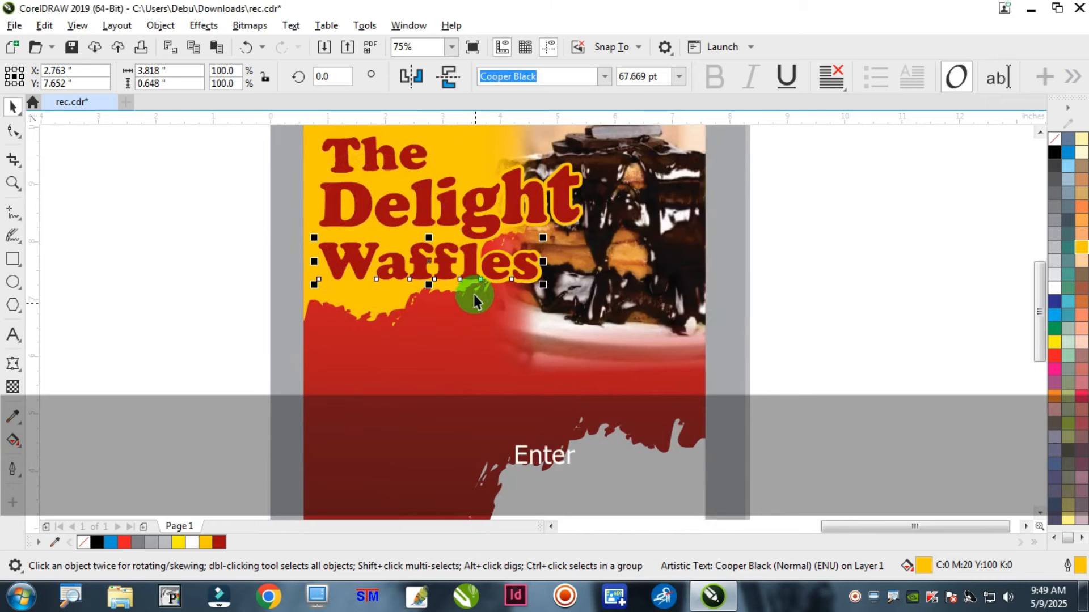
pyautogui.click(878, 215)
# - Move the tagline "Satisfaction in Every Bite" from the pasteboard materials to just beside the flyer
pyautogui.scroll(-3, 635, 232)
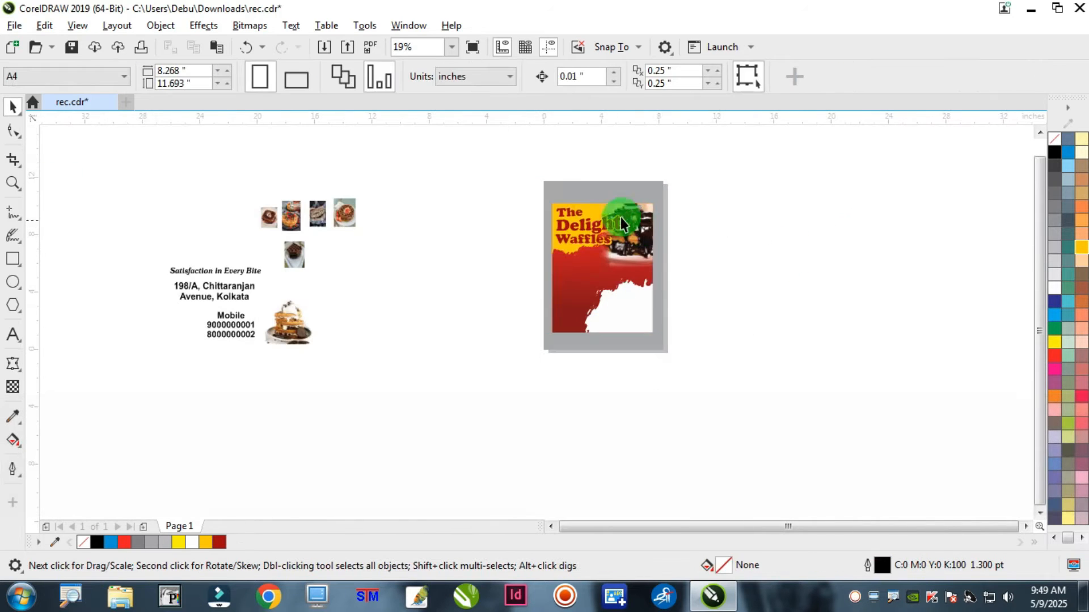
pyautogui.moveTo(225, 276); pyautogui.dragTo(480, 263)
pyautogui.scroll(1, 630, 200)
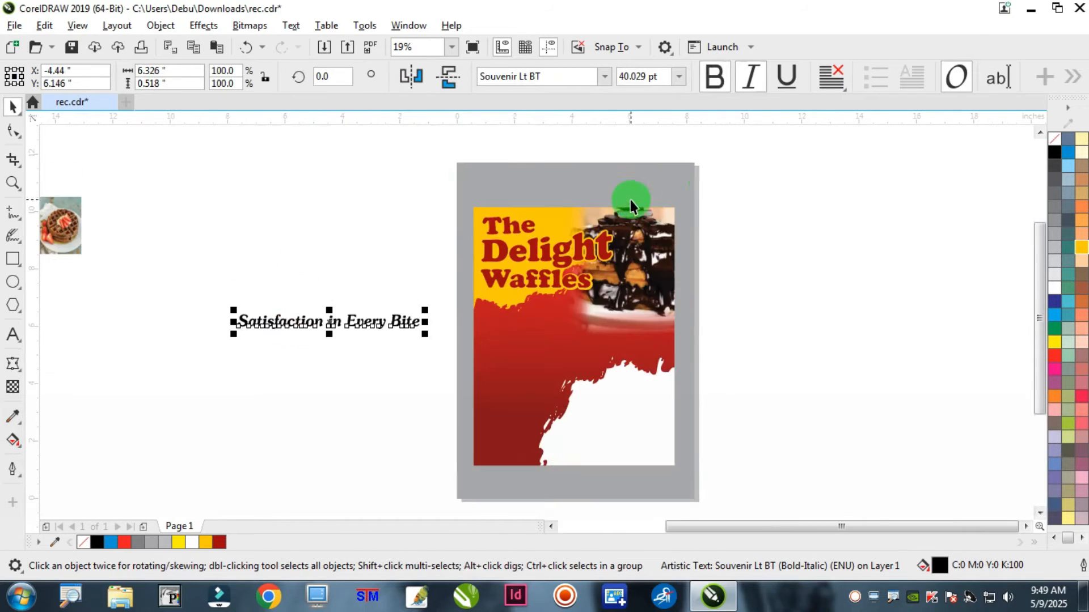
# - Send all the flyer's objects to the back of the page
pyautogui.moveTo(437, 505); pyautogui.dragTo(430, 505)
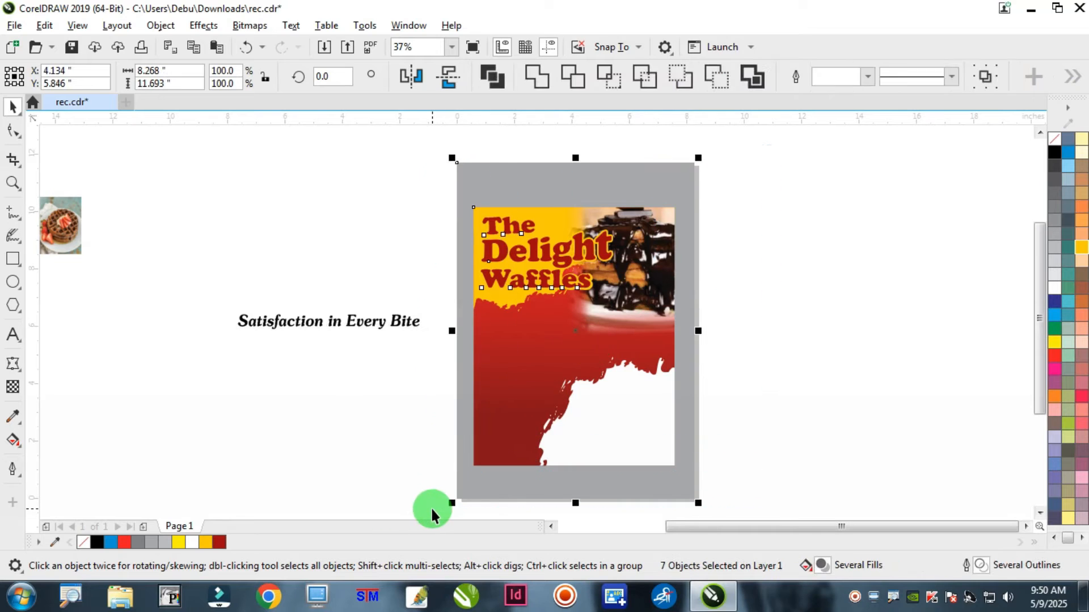
pyautogui.hotkey('ctrl', 'End')
pyautogui.click(372, 250)
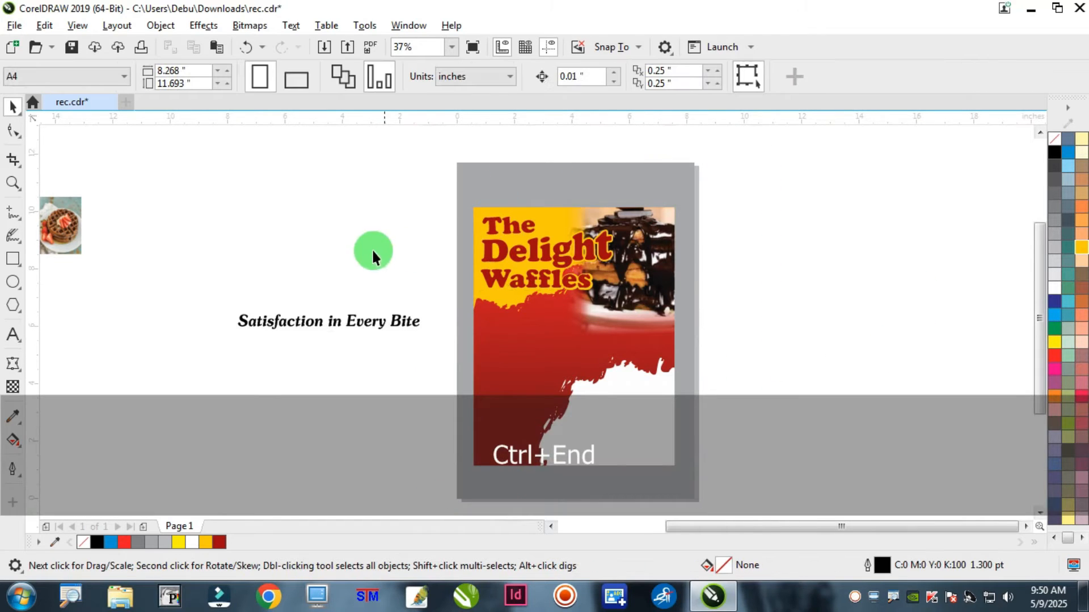
# - Place the tagline "Satisfaction in Every Bite" directly below "Waffles" and fill it with Deep Yellow C0 M20 Y100 K0
pyautogui.moveTo(356, 321); pyautogui.dragTo(590, 299)
pyautogui.scroll(5, 572, 304)
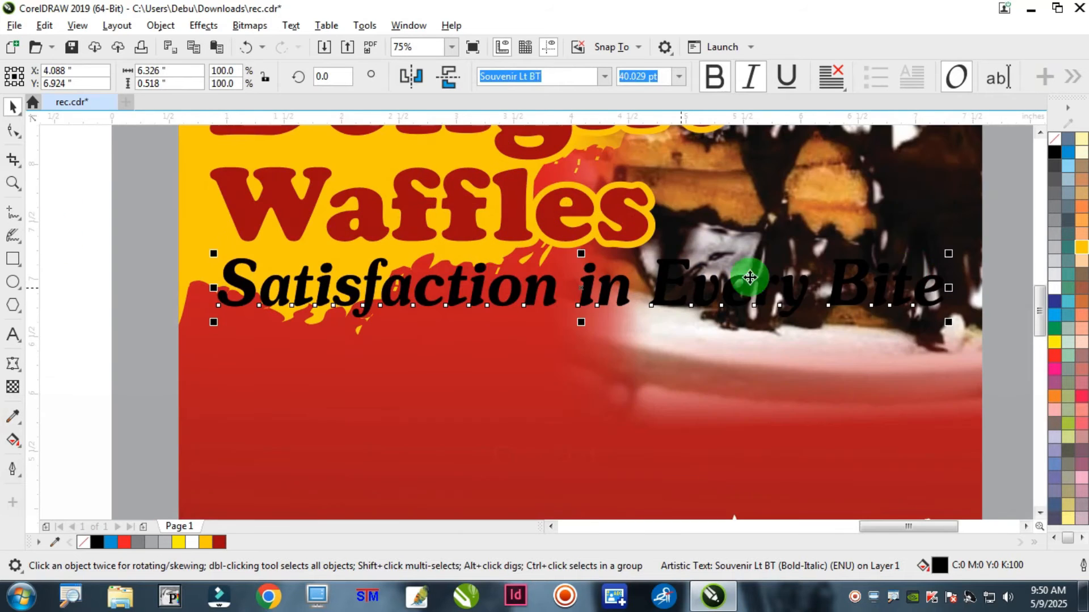
pyautogui.click(1081, 248)
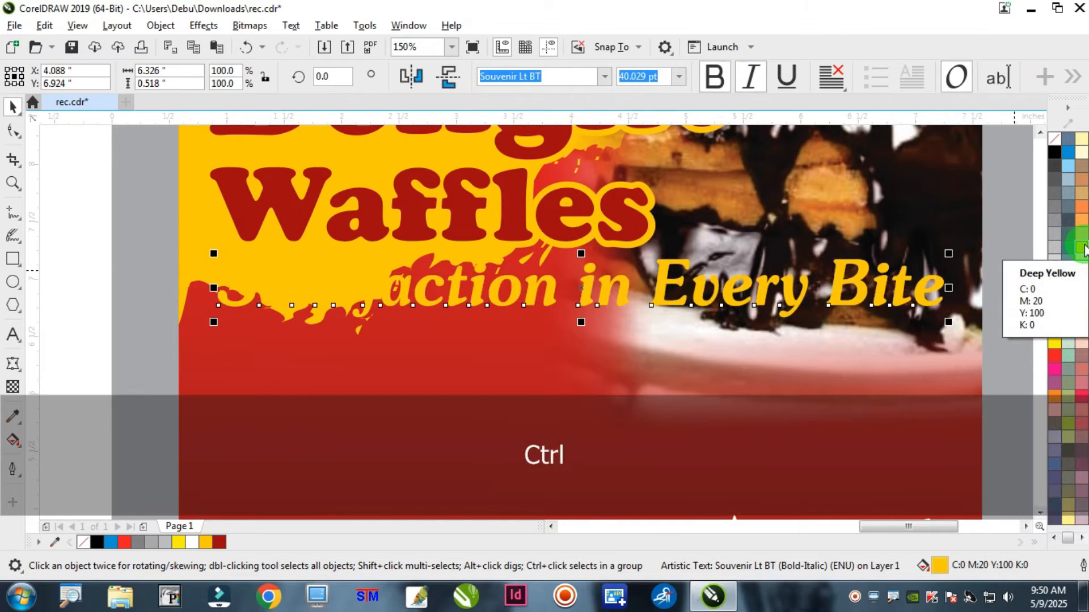
# - Copy the golden tagline and give the original a dark red C0 M100 Y100 K40 fill with a 10-point outline
pyautogui.hotkey('ctrl', 'c')
pyautogui.click(220, 542)
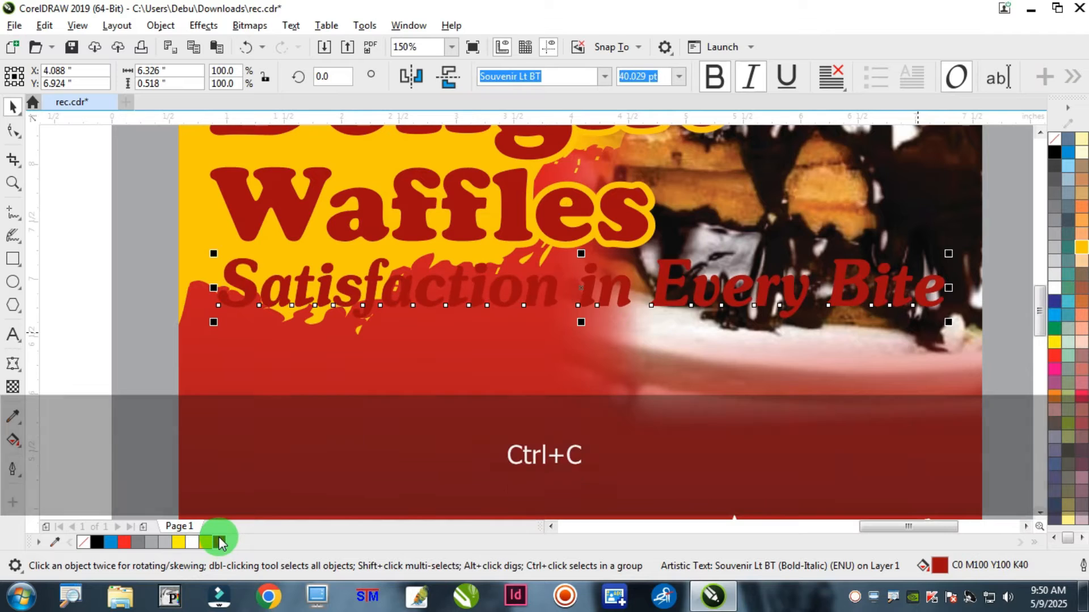
pyautogui.press('F12')
pyautogui.write('1')
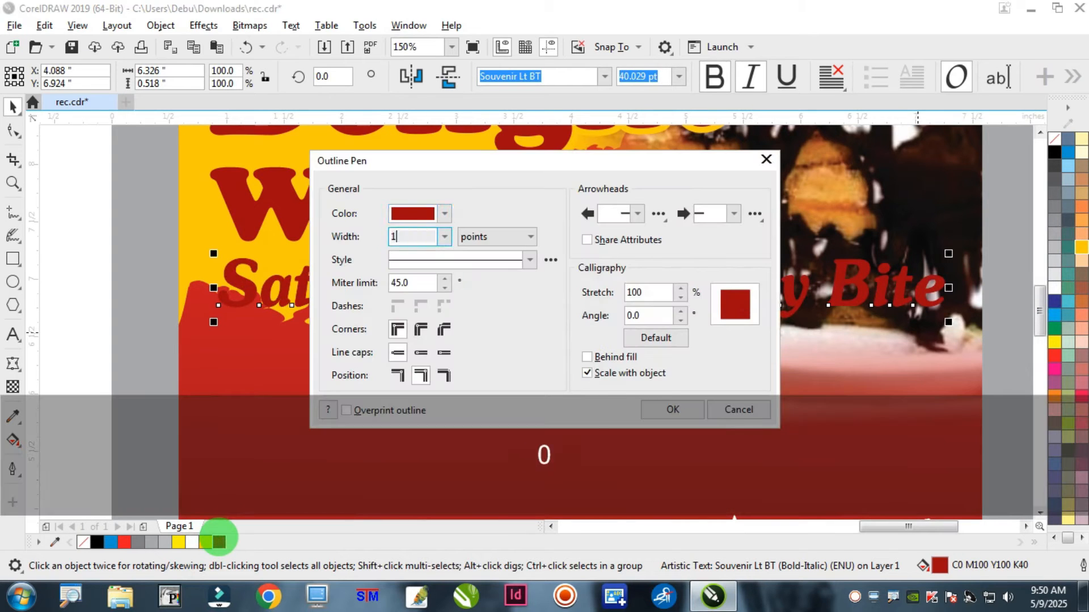
pyautogui.write('0')
pyautogui.press('Return')
# - Set the dark red tagline's outline width to 8 points and paste the copied golden tagline on top
pyautogui.press('F12')
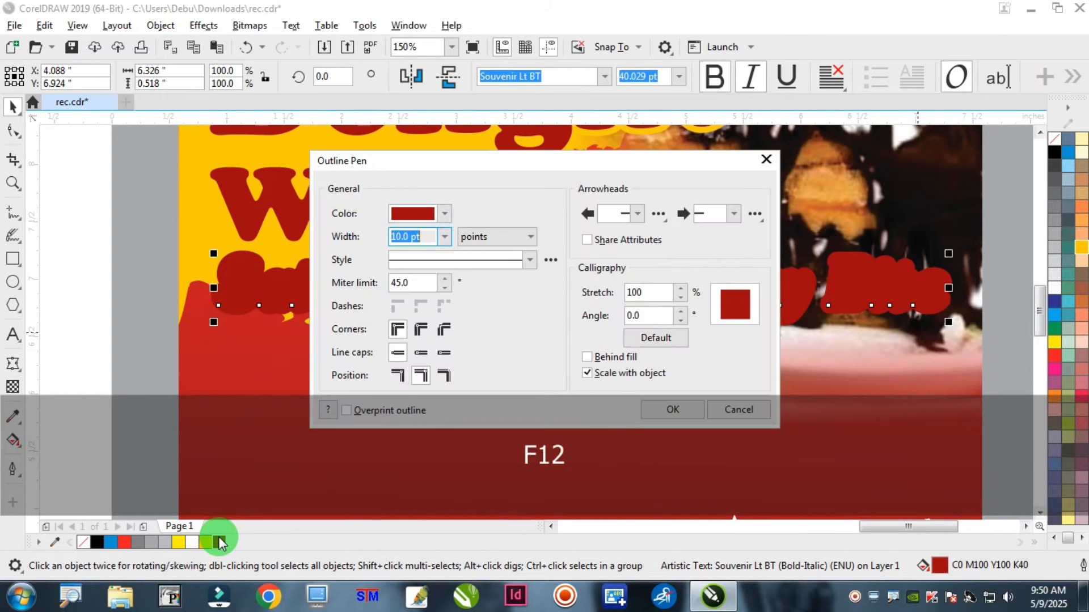
pyautogui.press('Return')
pyautogui.hotkey('ctrl', 'v')
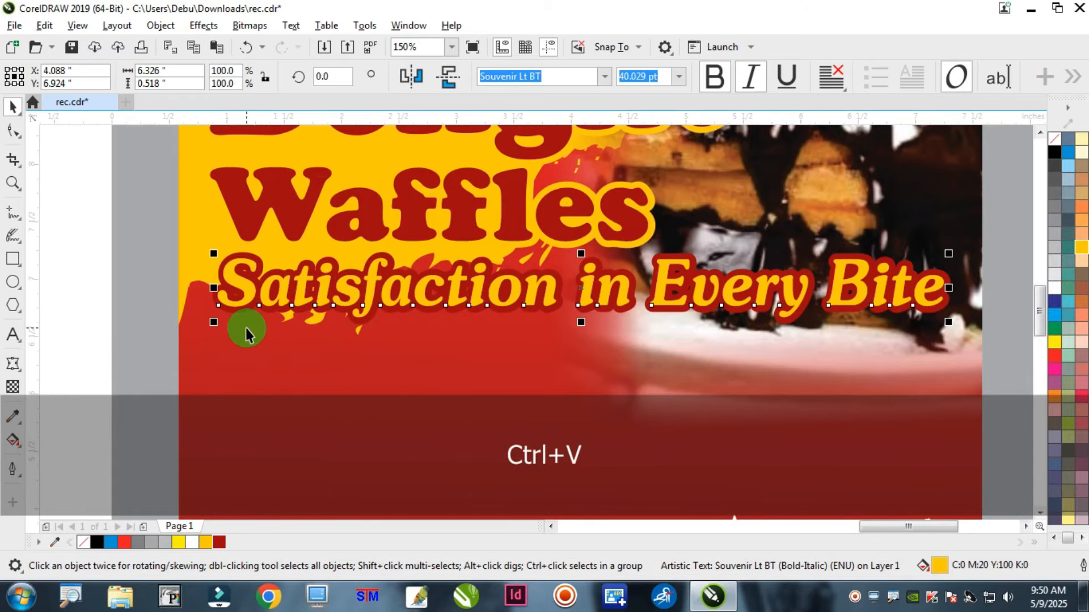
# - Select both tagline layers together and shift them about 0.05 inch down, away from "Waffles"
pyautogui.scroll(-2, 246, 334)
pyautogui.moveTo(824, 384); pyautogui.dragTo(176, 278)
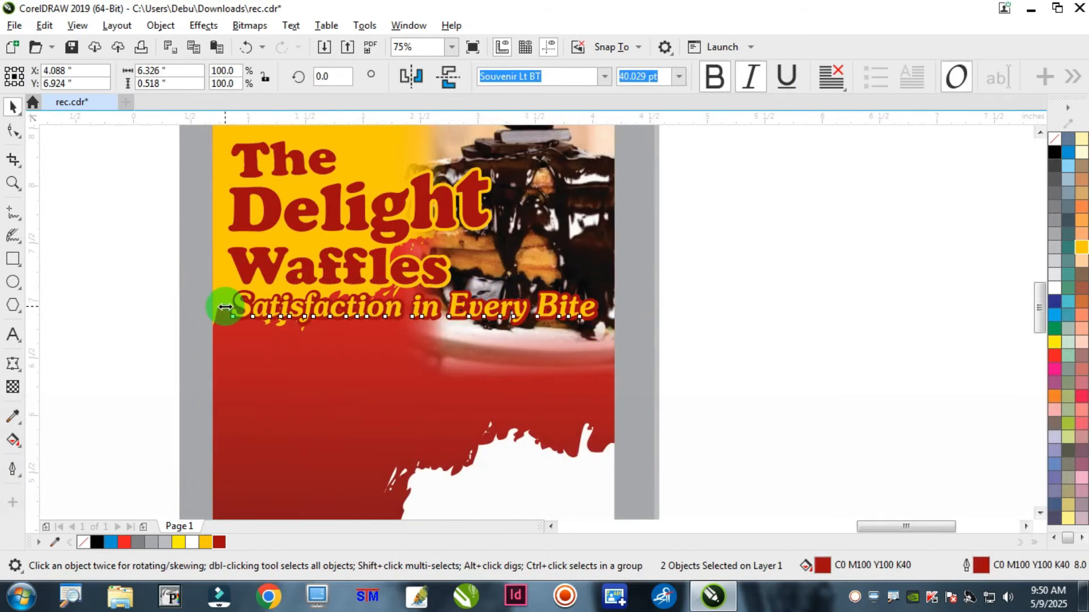
pyautogui.scroll(2, 225, 306)
pyautogui.press('Down')
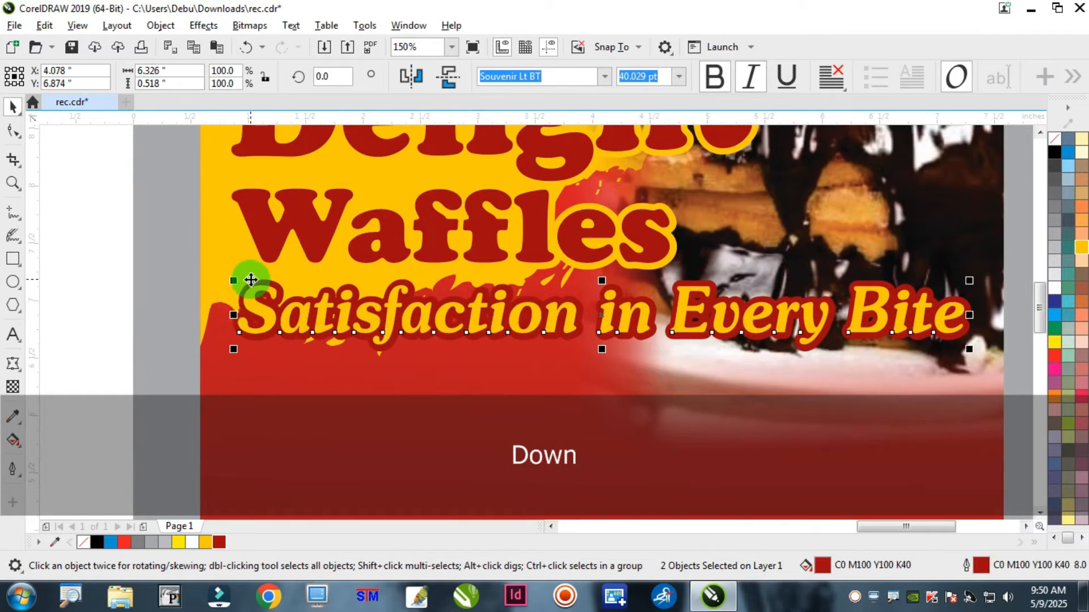
pyautogui.scroll(-6, 250, 278)
pyautogui.click(685, 252)
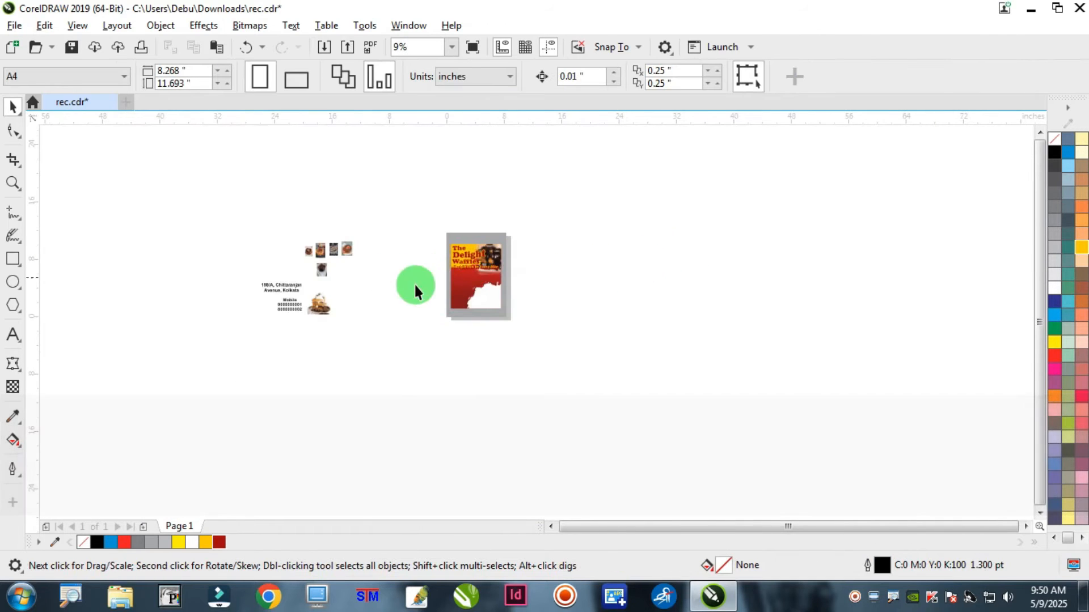
# - Move the mobile contact text onto the lower left red area of the flyer and fill it white
pyautogui.scroll(2, 321, 312)
pyautogui.moveTo(216, 278); pyautogui.dragTo(216, 278)
pyautogui.moveTo(272, 298); pyautogui.dragTo(617, 288)
pyautogui.scroll(4, 617, 289)
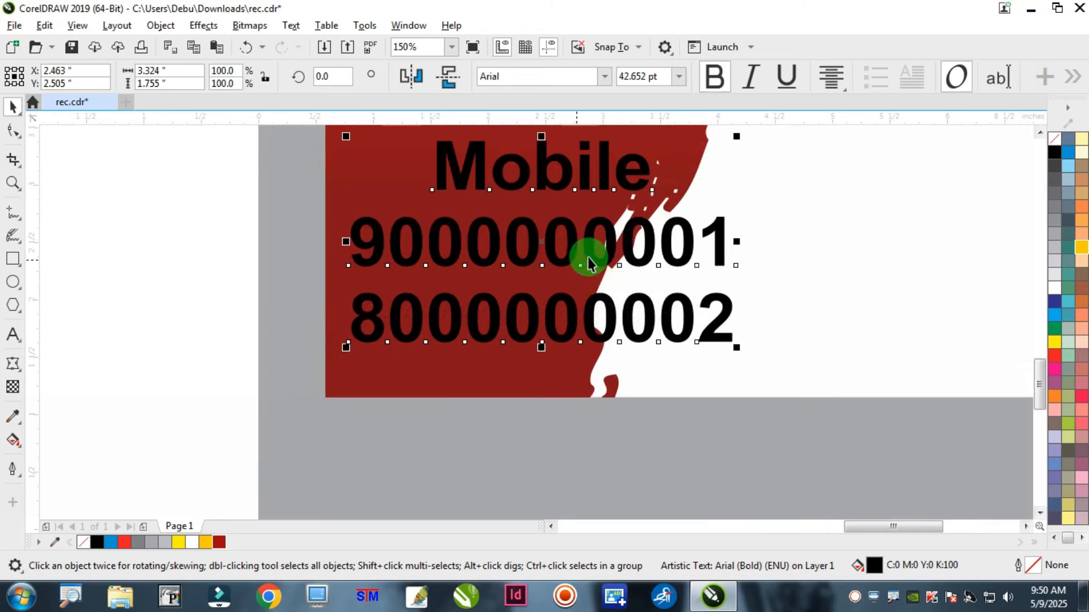
pyautogui.moveTo(532, 300); pyautogui.dragTo(539, 323)
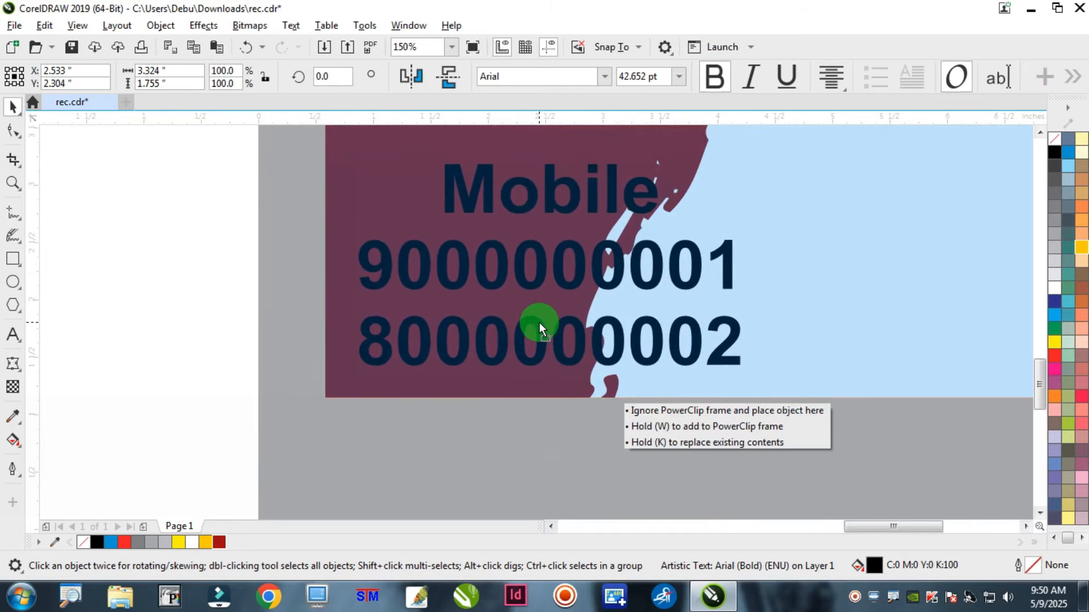
pyautogui.scroll(-1, 452, 316)
pyautogui.press('Right')
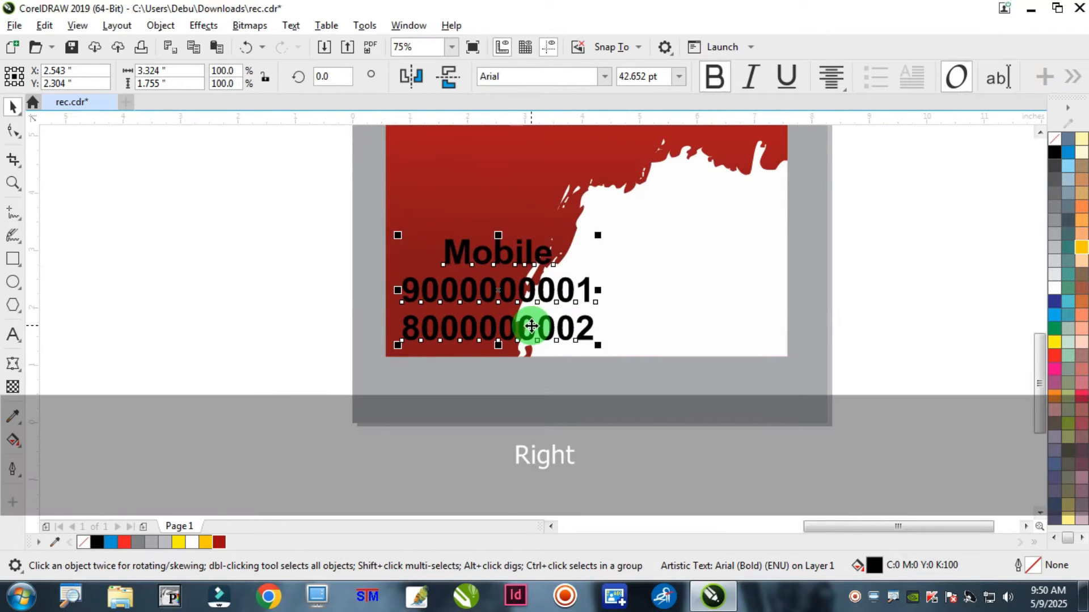
pyautogui.click(1056, 286)
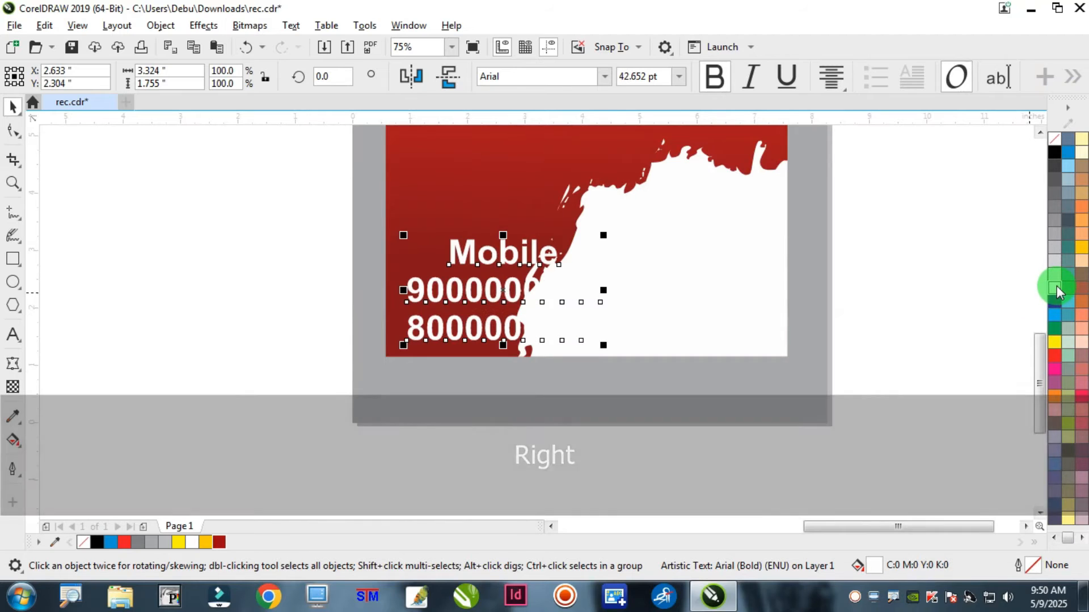
# - Back the white mobile contact text with a duplicate in a dark red C0 M100 Y100 K40 fill and thick outline
pyautogui.hotkey('ctrl', 'c')
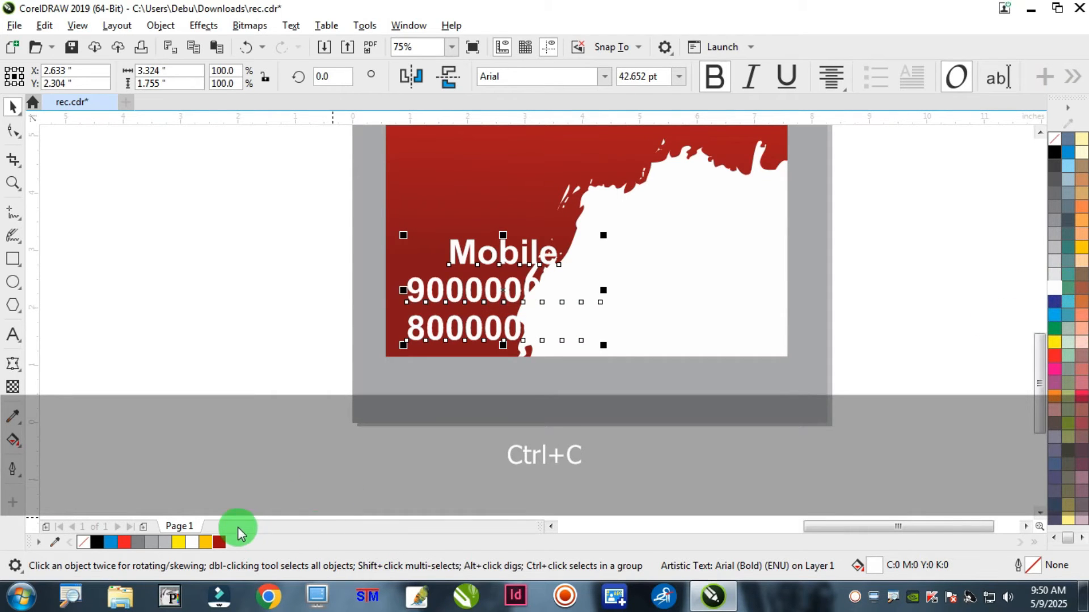
pyautogui.click(217, 540)
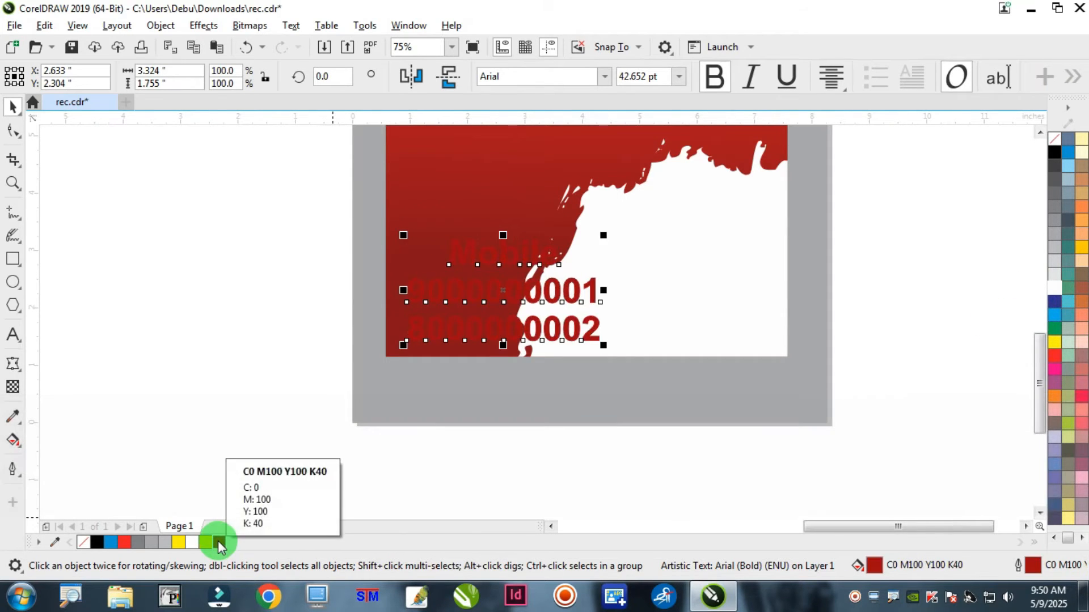
pyautogui.press('F12')
pyautogui.write('1')
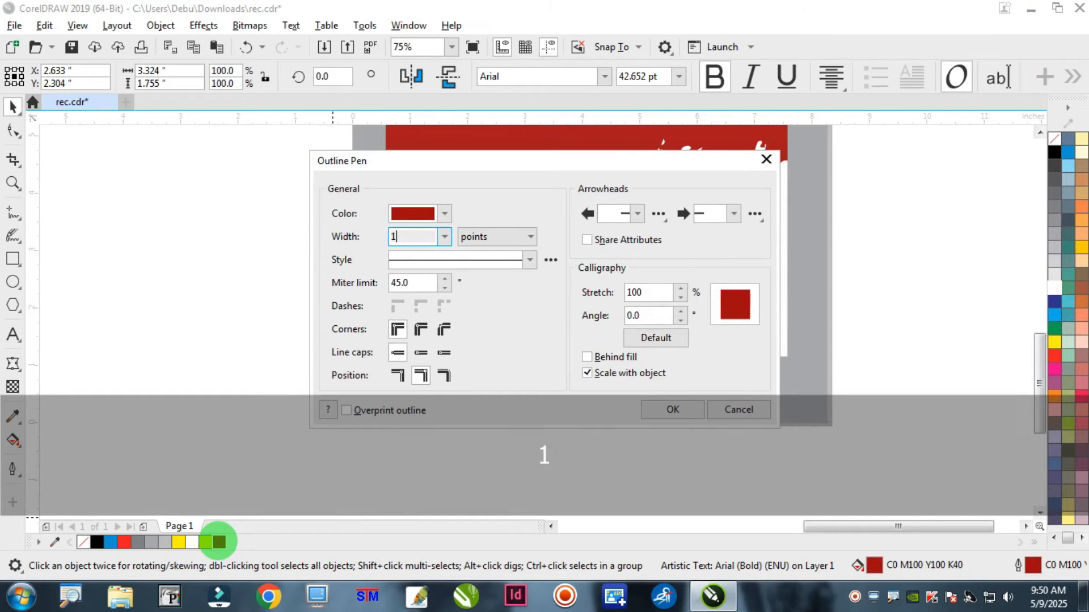
pyautogui.press('Return')
pyautogui.hotkey('ctrl', 'v')
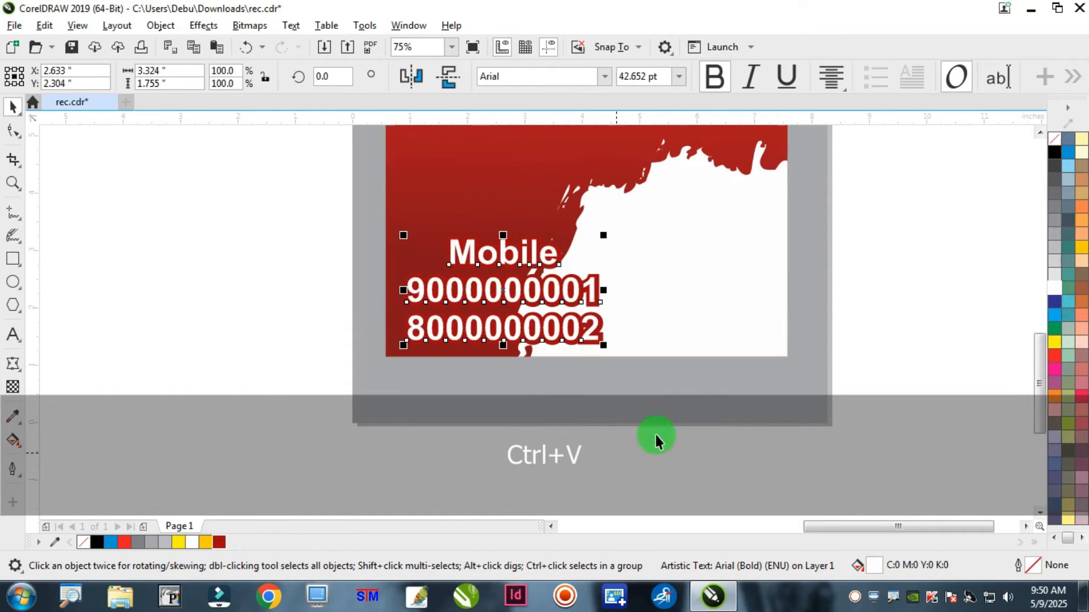
pyautogui.click(645, 390)
pyautogui.scroll(-1, 635, 347)
pyautogui.hotkey('ctrl', 'z')
# - Move the plated waffle stack picture from the pasteboard onto the white brush area in the flyer's lower right
pyautogui.scroll(-1, 665, 264)
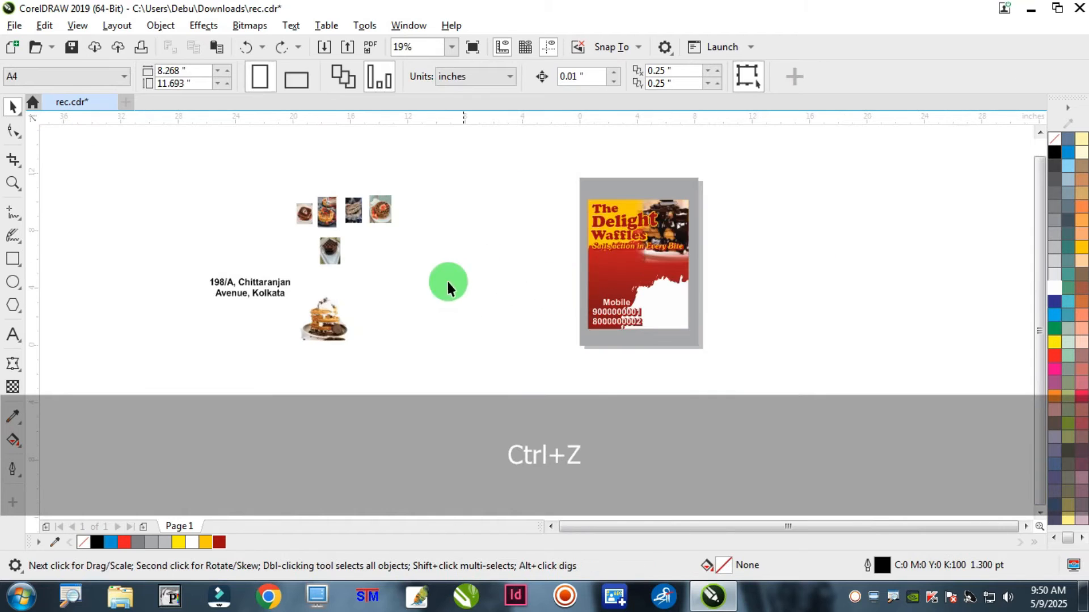
pyautogui.click(326, 318)
pyautogui.moveTo(325, 318); pyautogui.dragTo(685, 290)
pyautogui.scroll(2, 685, 291)
pyautogui.moveTo(791, 310); pyautogui.dragTo(594, 349)
pyautogui.click(866, 303)
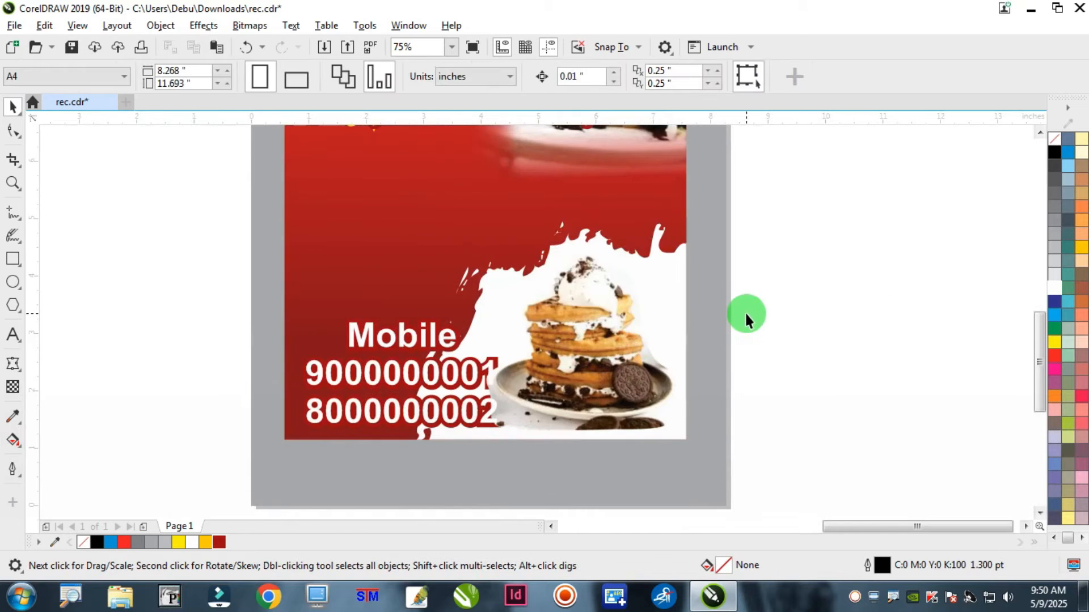
# - PowerClip the plated waffle stack picture inside the red gradient flyer rectangle
pyautogui.moveTo(588, 306); pyautogui.dragTo(588, 310)
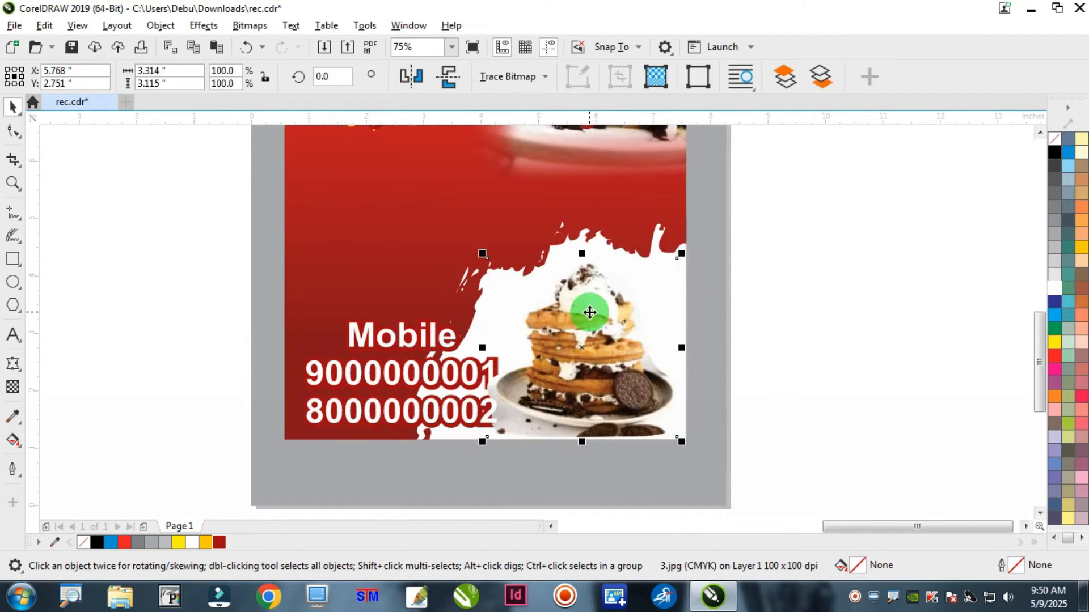
pyautogui.rightClick(592, 311)
pyautogui.click(656, 337)
pyautogui.click(401, 236)
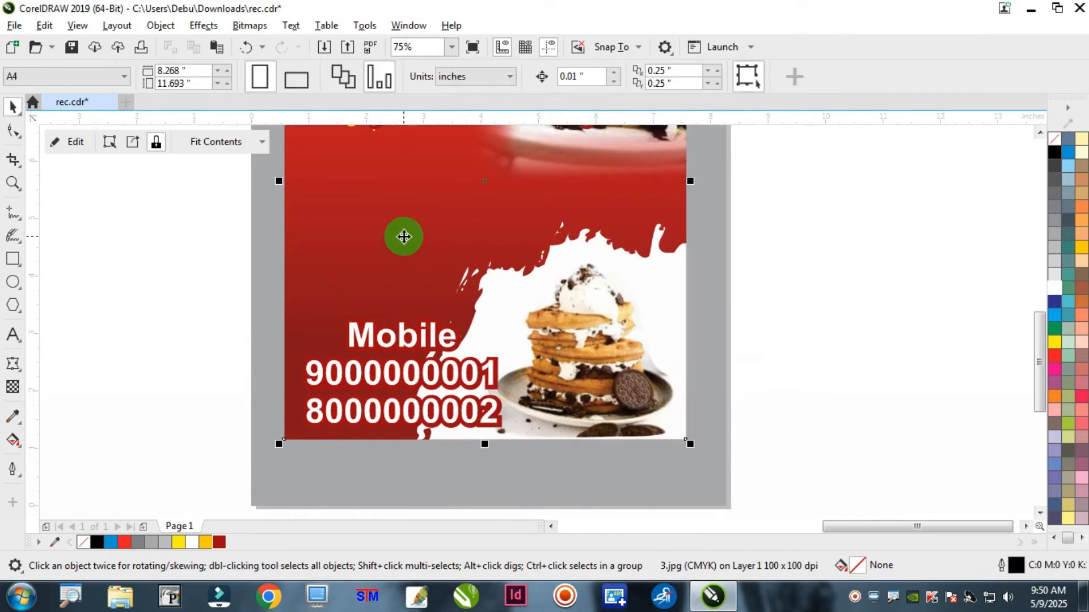
# - Enlarge the waffle stack picture inside the PowerClip from its centre to about 3.9 by 3.67 inches and finish editing
pyautogui.keyDown('ctrl'); pyautogui.click(615, 360); pyautogui.keyUp('ctrl')
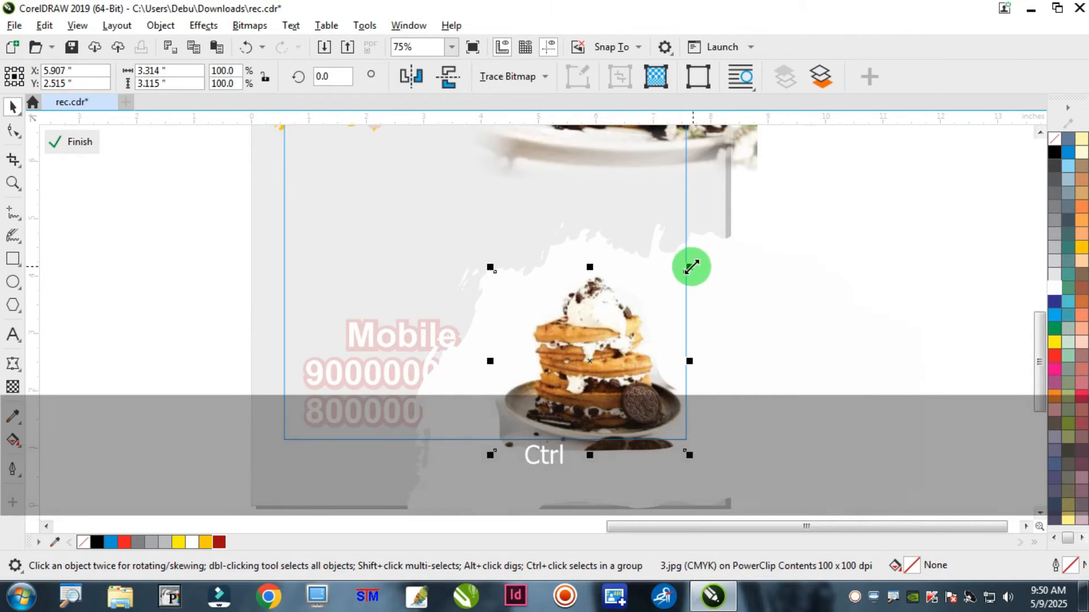
pyautogui.moveTo(688, 264); pyautogui.dragTo(706, 251)
pyautogui.click(618, 335)
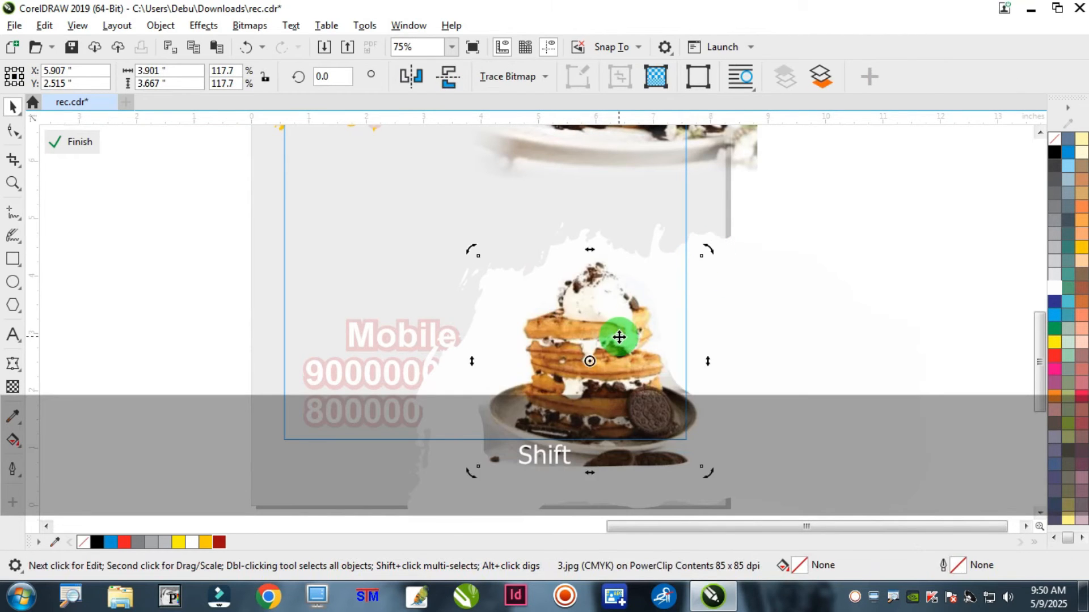
pyautogui.keyDown('ctrl'); pyautogui.click(839, 325); pyautogui.keyUp('ctrl')
pyautogui.click(873, 308)
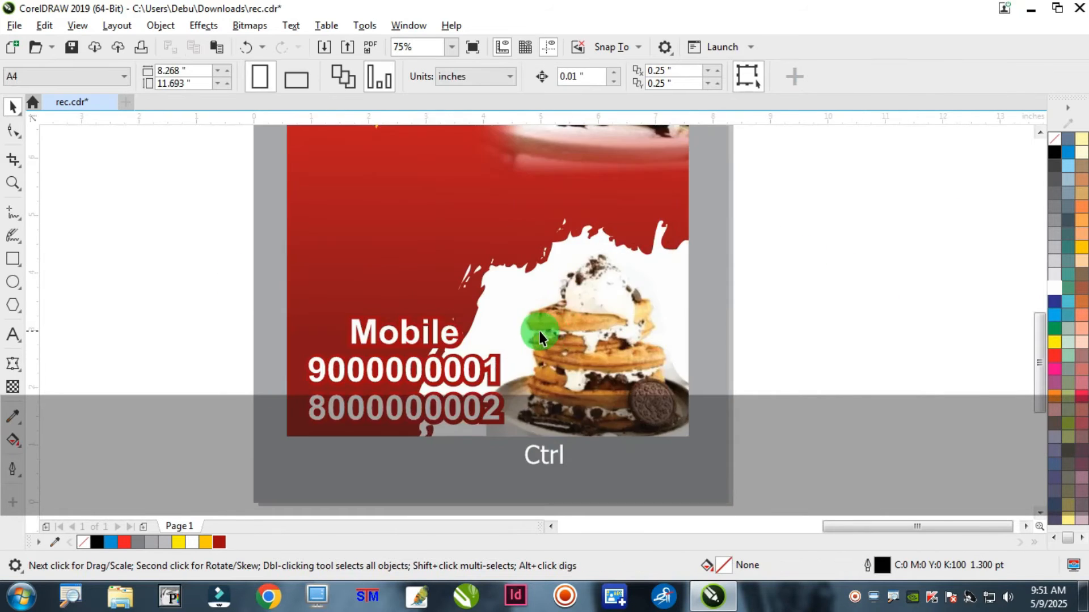
# - Bring the address text onto the flyer above the mobile text, fill it C0 M20 Y100 K0 yellow and widen it to about 5.95 inches
pyautogui.scroll(-5, 538, 335)
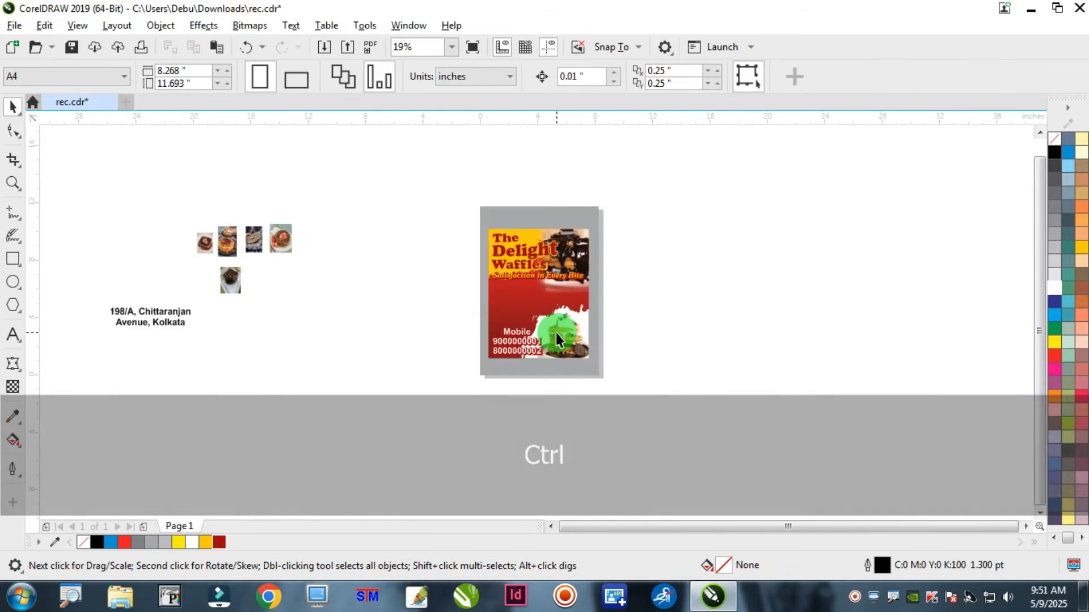
pyautogui.moveTo(192, 366); pyautogui.dragTo(547, 318)
pyautogui.scroll(5, 548, 317)
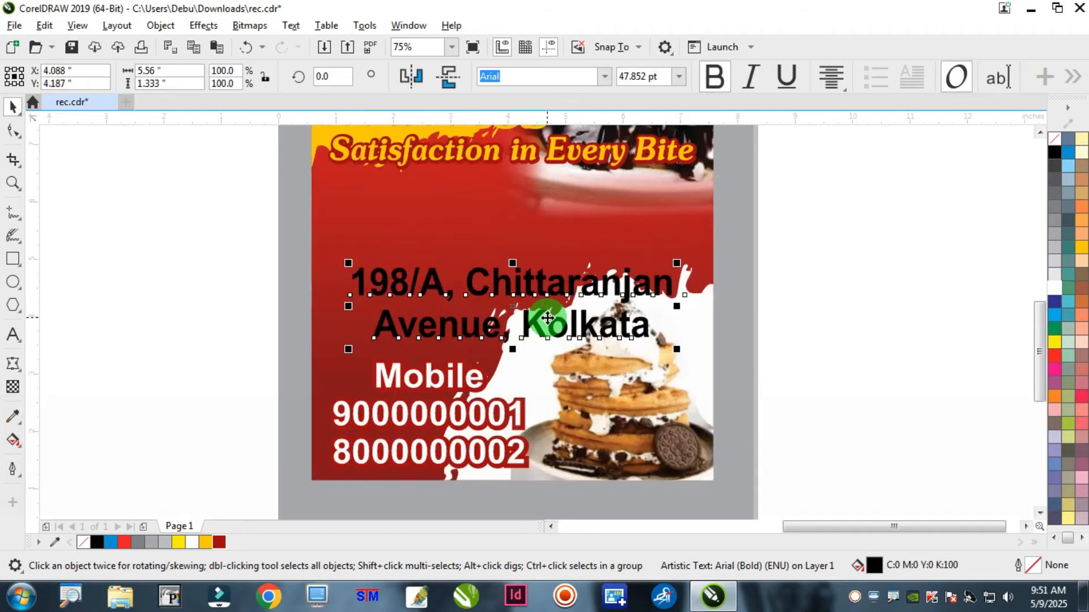
pyautogui.click(1082, 248)
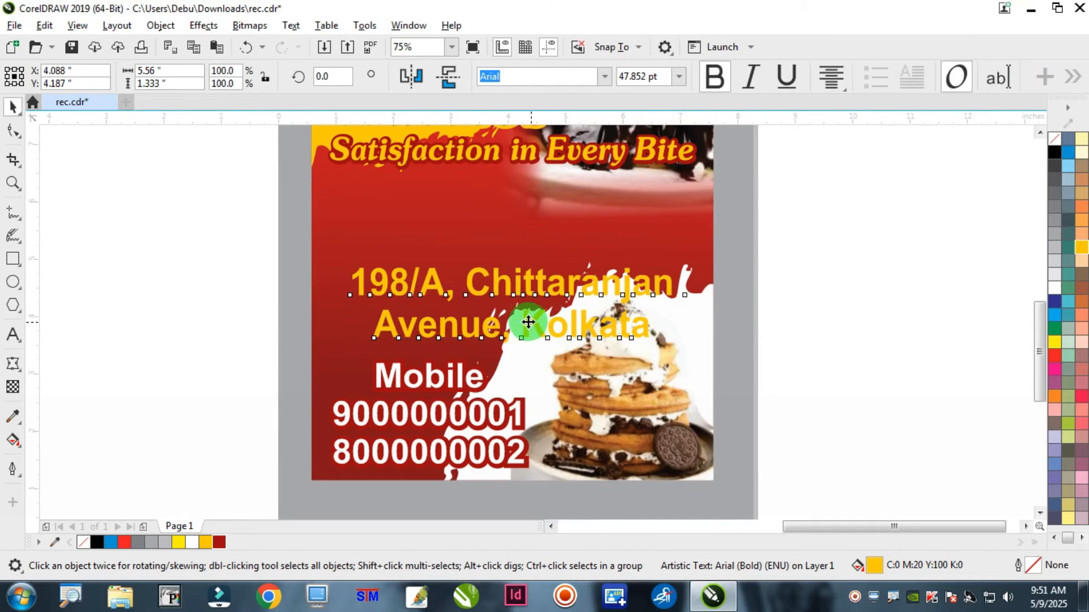
pyautogui.moveTo(528, 323)
pyautogui.mouseDown()
pyautogui.moveTo(527, 311)
pyautogui.moveTo(517, 332)
pyautogui.mouseUp()
pyautogui.moveTo(667, 321); pyautogui.dragTo(686, 317)
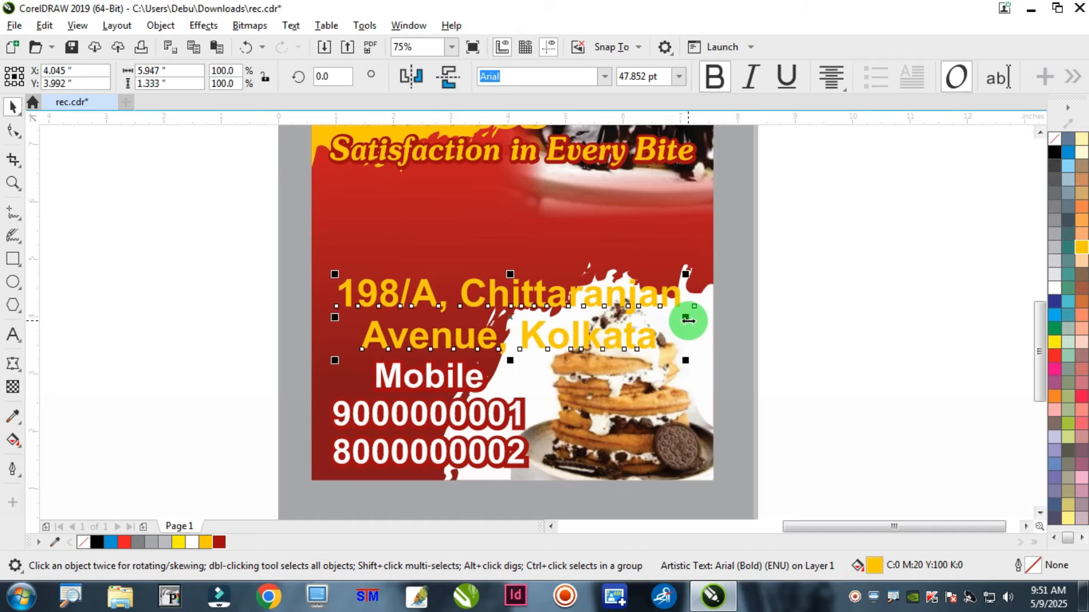
# - Back the yellow address text with a duplicate in C0 M100 Y100 K40 dark red fill and a 40 pt outline
pyautogui.hotkey('ctrl', 'c')
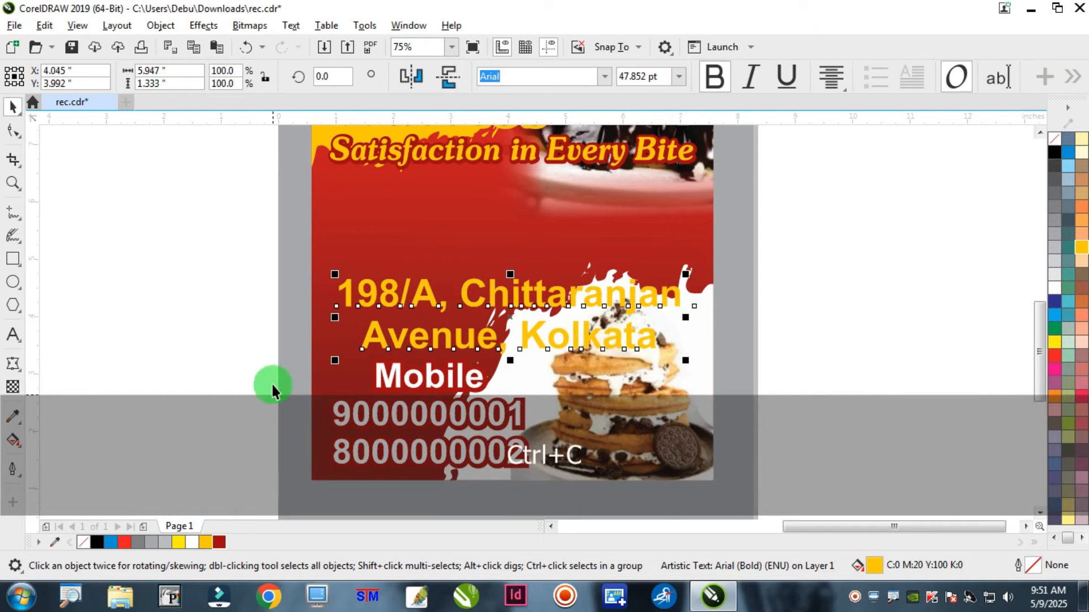
pyautogui.click(220, 541)
pyautogui.rightClick(220, 541)
pyautogui.press('F12')
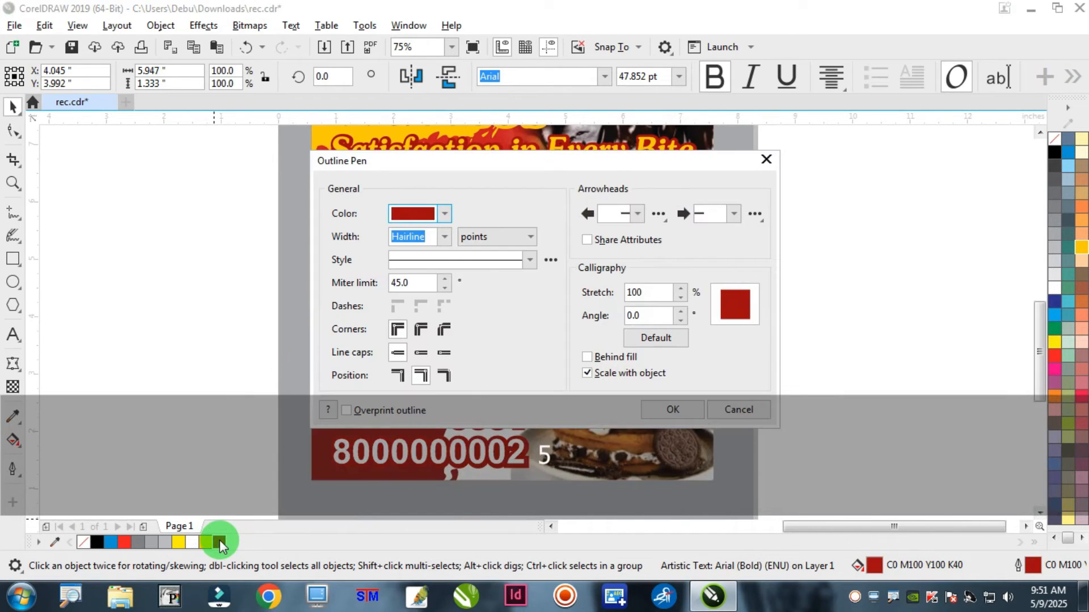
pyautogui.write('40')
pyautogui.press('Return')
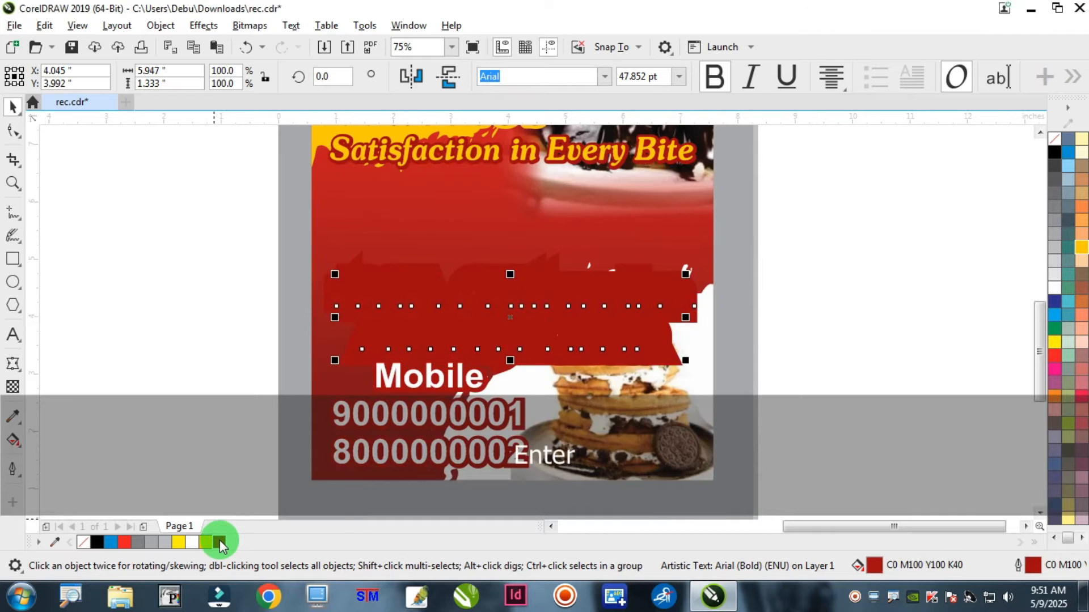
pyautogui.hotkey('ctrl', 'v')
pyautogui.click(845, 269)
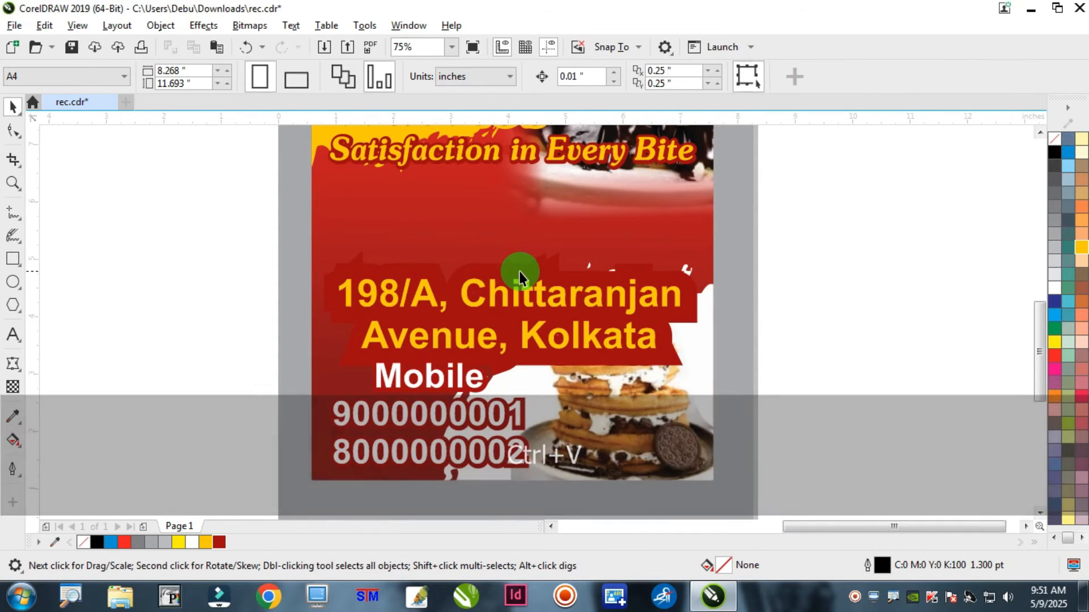
# - Set the dark red address backing's outline to 10 pt and nudge both address layers up 0.05 inch
pyautogui.moveTo(516, 264); pyautogui.dragTo(511, 262)
pyautogui.hotkey('ctrl', 'z')
pyautogui.press('F12')
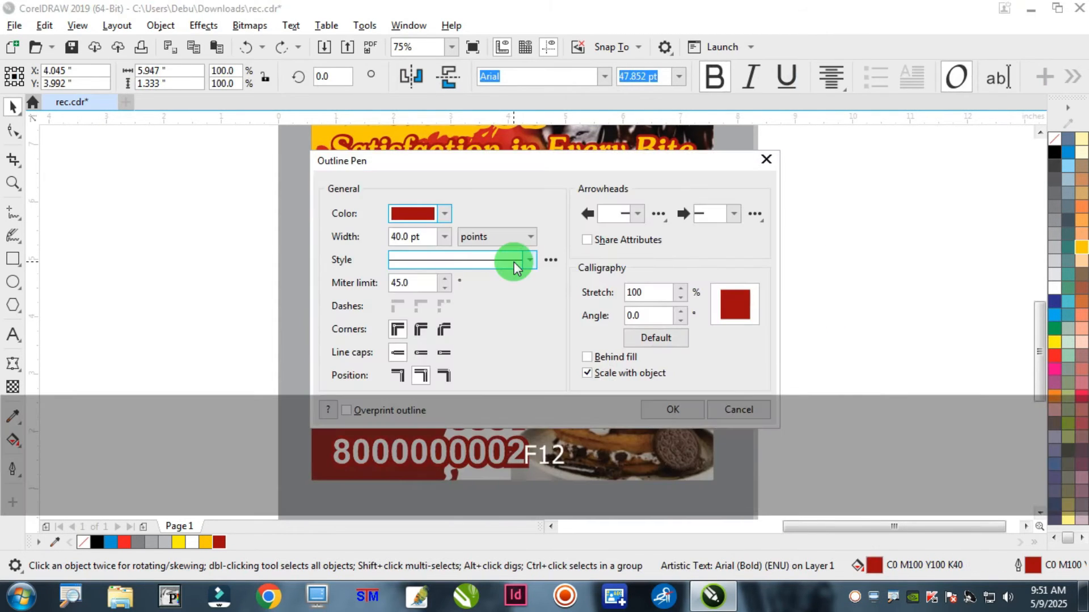
pyautogui.press('Return')
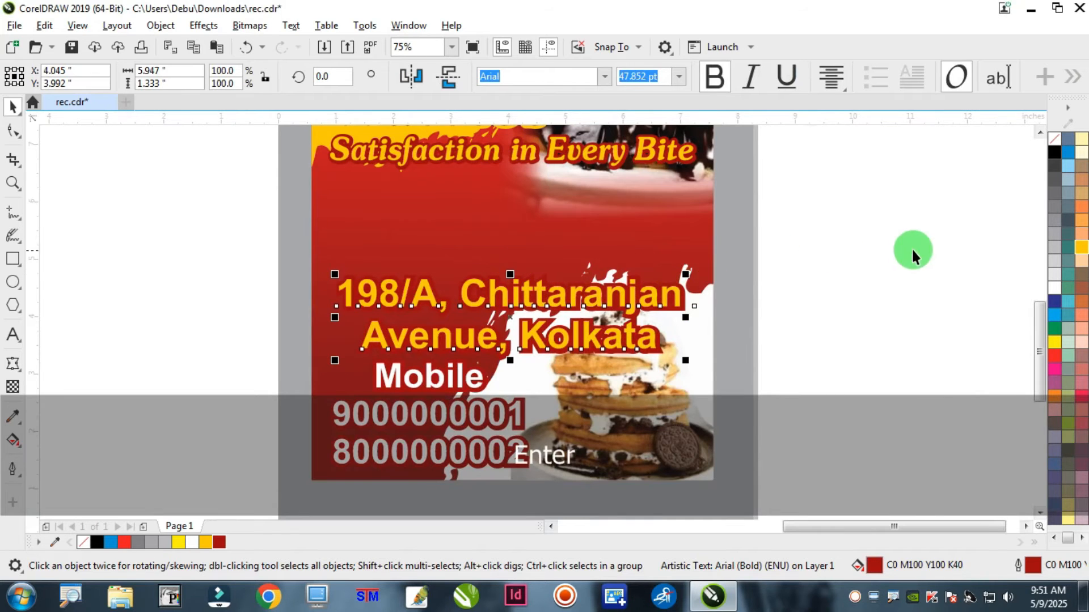
pyautogui.click(867, 216)
pyautogui.moveTo(866, 212); pyautogui.dragTo(182, 354)
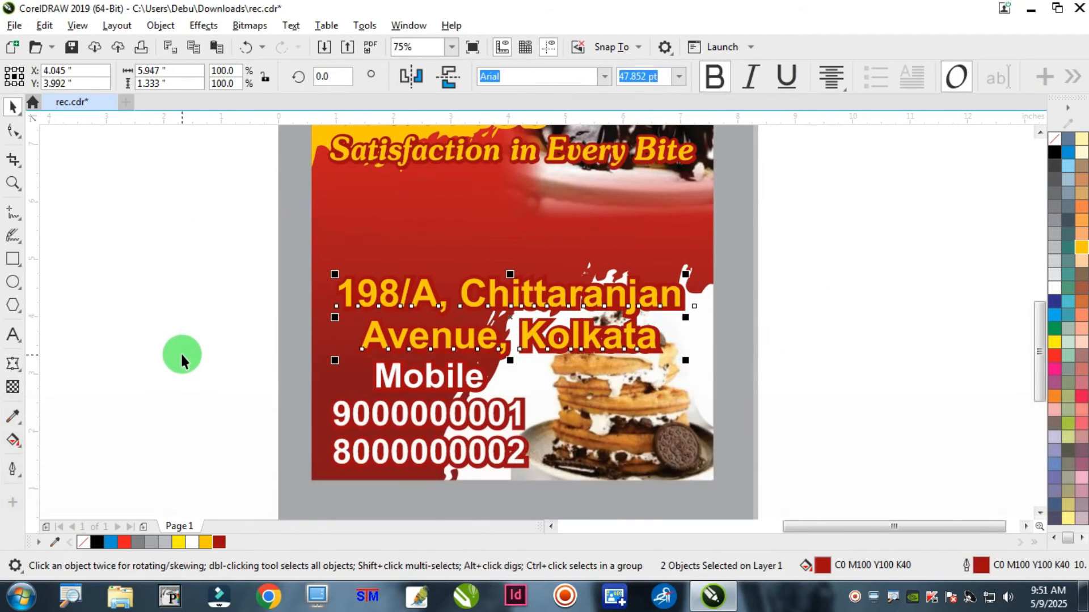
pyautogui.press('Up')
# - Shrink the clipped waffle stack picture to about 3.1 by 2.91 inches, keep it below the address text and finish editing
pyautogui.keyDown('ctrl'); pyautogui.click(640, 394); pyautogui.keyUp('ctrl')
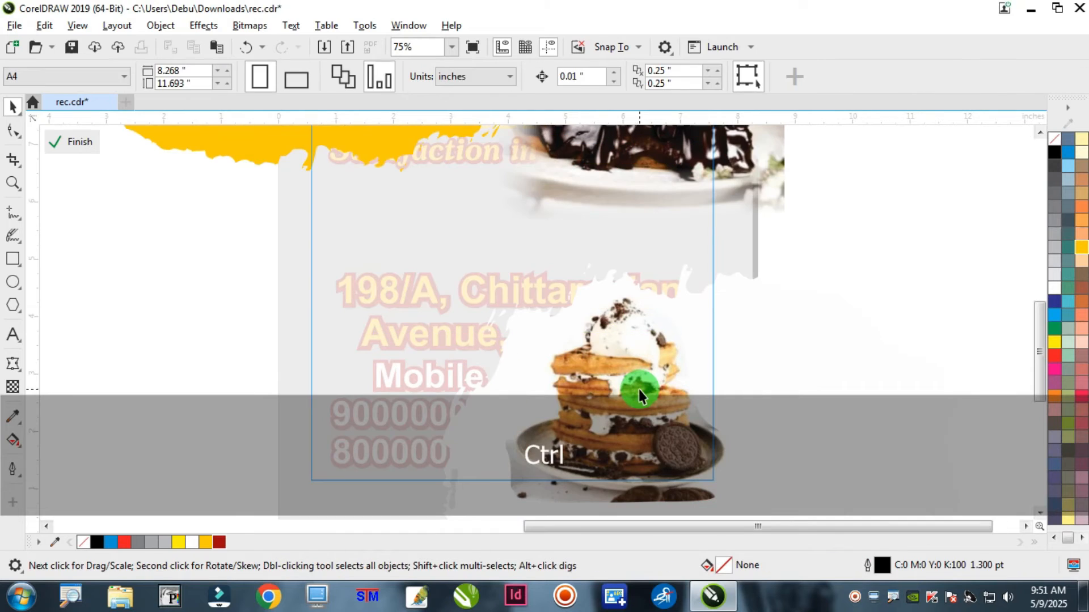
pyautogui.moveTo(500, 289); pyautogui.dragTo(506, 313)
pyautogui.moveTo(656, 408); pyautogui.dragTo(665, 420)
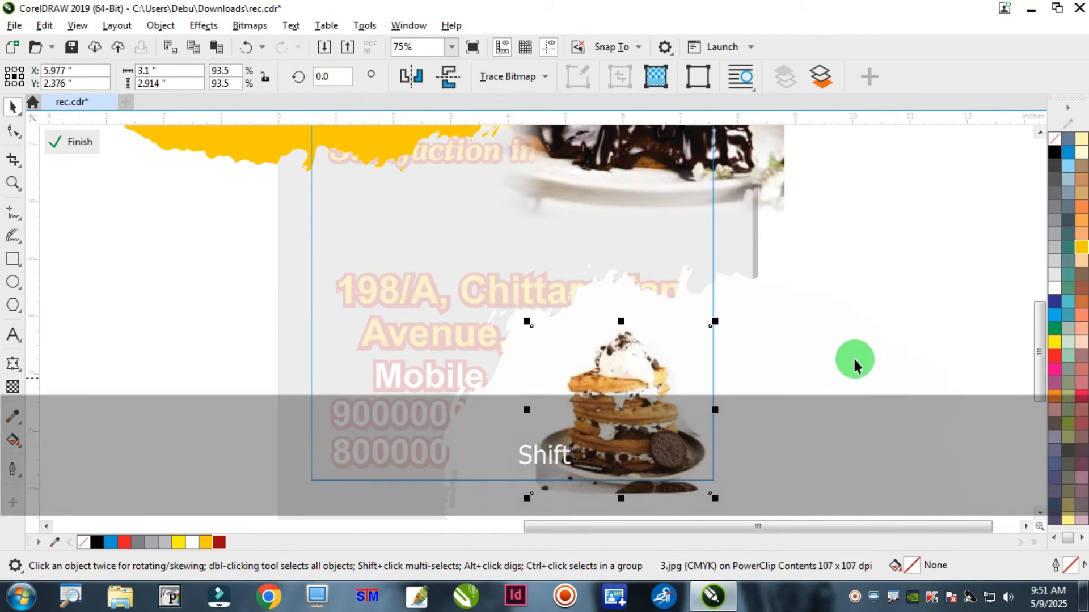
pyautogui.keyDown('ctrl'); pyautogui.click(862, 334); pyautogui.keyUp('ctrl')
pyautogui.keyDown('ctrl'); pyautogui.click(163, 283); pyautogui.keyUp('ctrl')
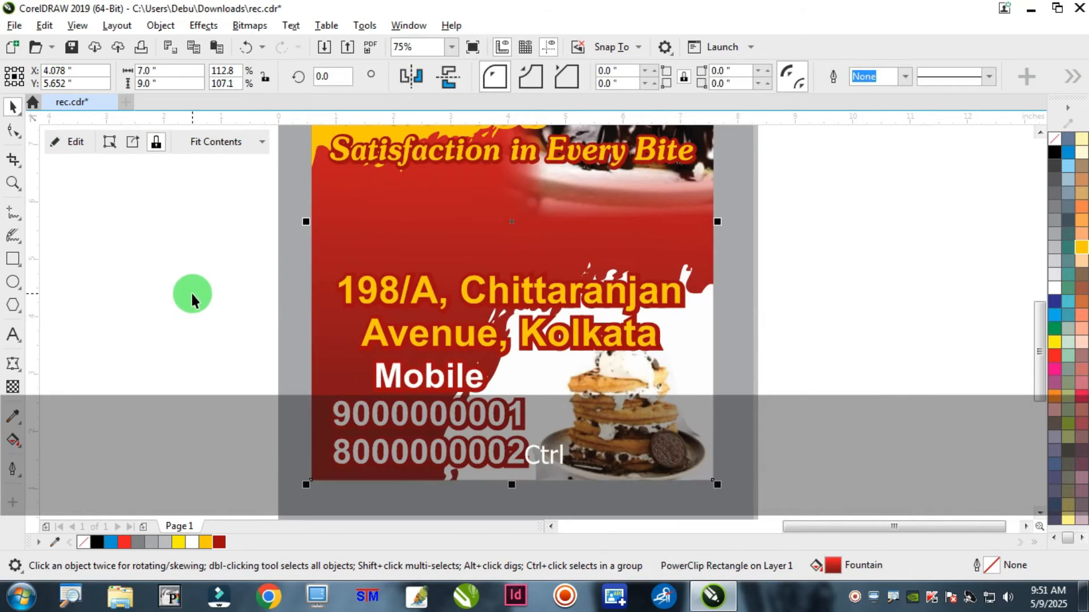
pyautogui.keyDown('ctrl'); pyautogui.click(501, 324); pyautogui.keyUp('ctrl')
pyautogui.click(863, 233)
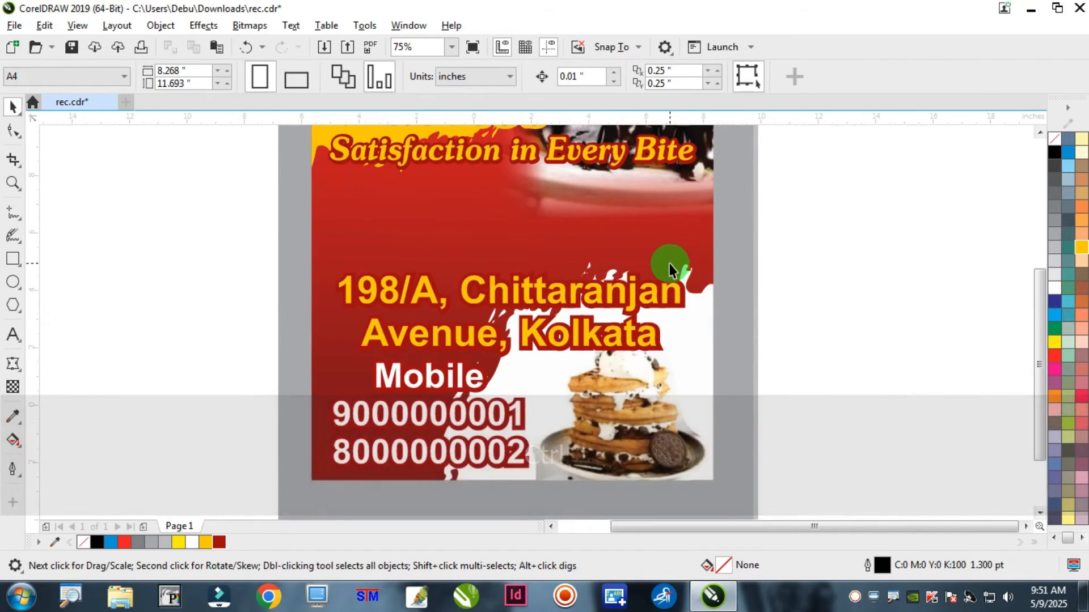
# - Select both address text layers together and narrow them slightly from their right side
pyautogui.scroll(-1, 639, 318)
pyautogui.scroll(1, 639, 318)
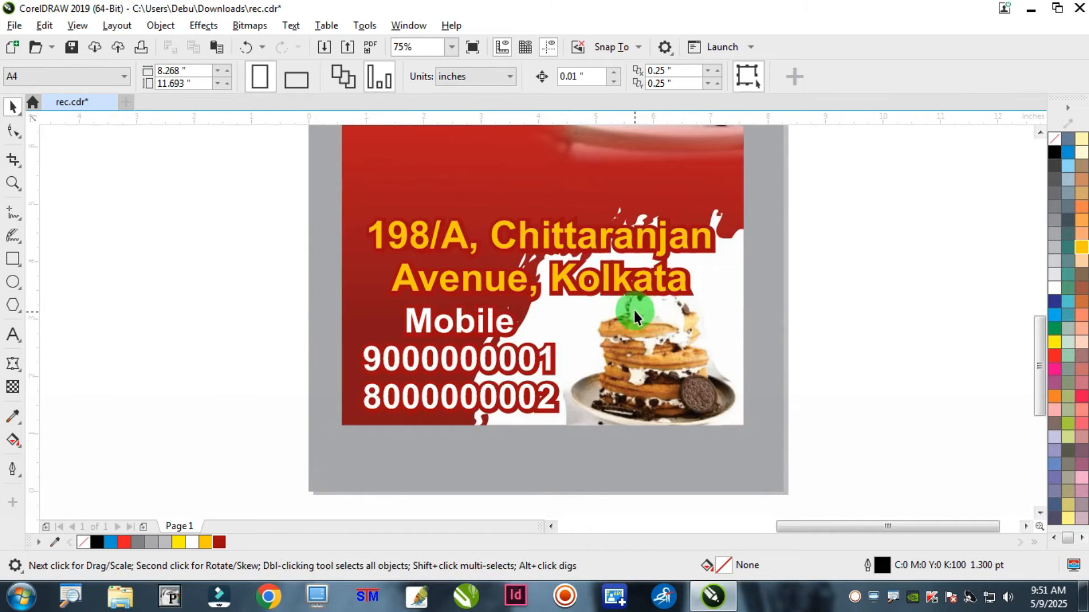
pyautogui.moveTo(276, 321); pyautogui.dragTo(277, 320)
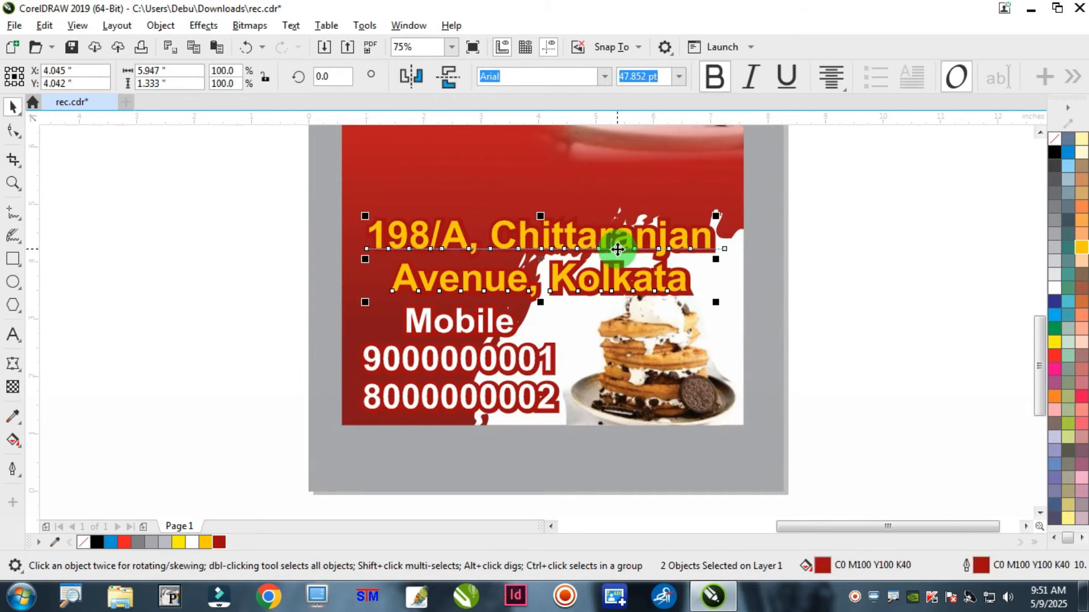
# - Open the flyer's PowerClip contents and scale the white brush shape down toward the lower right to about 8.6 by 5.1 inches
pyautogui.keyDown('ctrl'); pyautogui.click(720, 297); pyautogui.keyUp('ctrl')
pyautogui.moveTo(726, 292); pyautogui.dragTo(797, 274)
pyautogui.hotkey('ctrl', 'z')
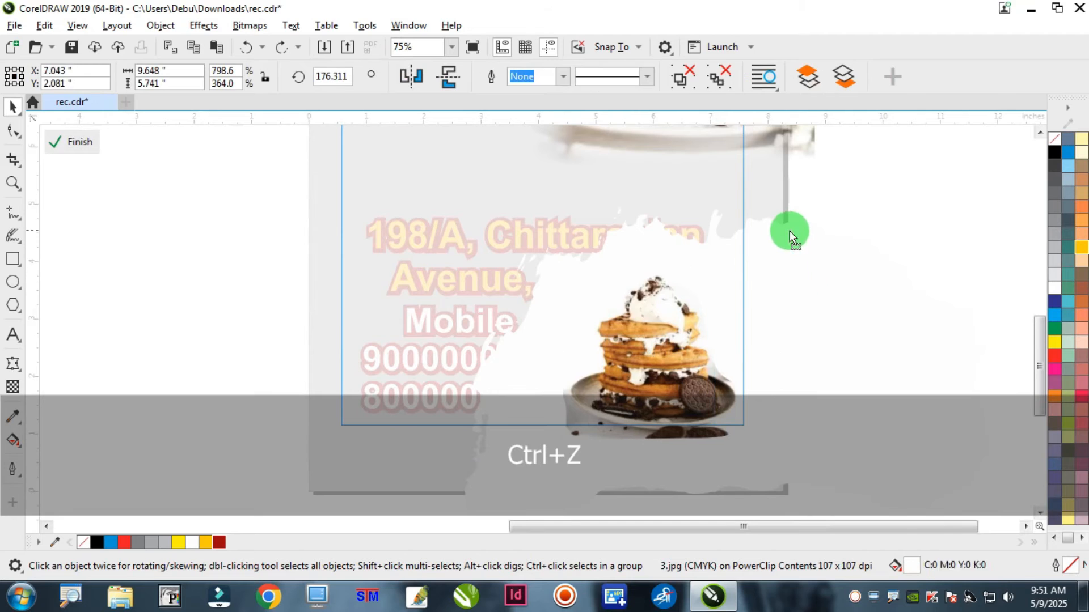
pyautogui.moveTo(436, 204); pyautogui.dragTo(444, 240)
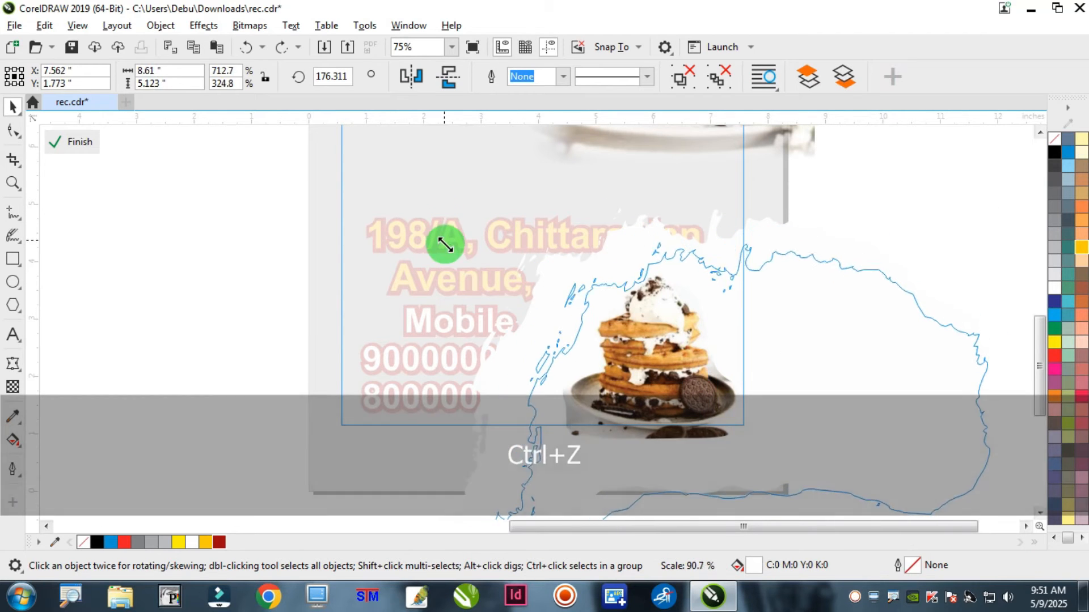
# - Shrink the waffle stack picture toward its lower right corner to about 2.64 by 2.49 inches and finish editing the PowerClip
pyautogui.keyDown('ctrl'); pyautogui.click(674, 341); pyautogui.keyUp('ctrl')
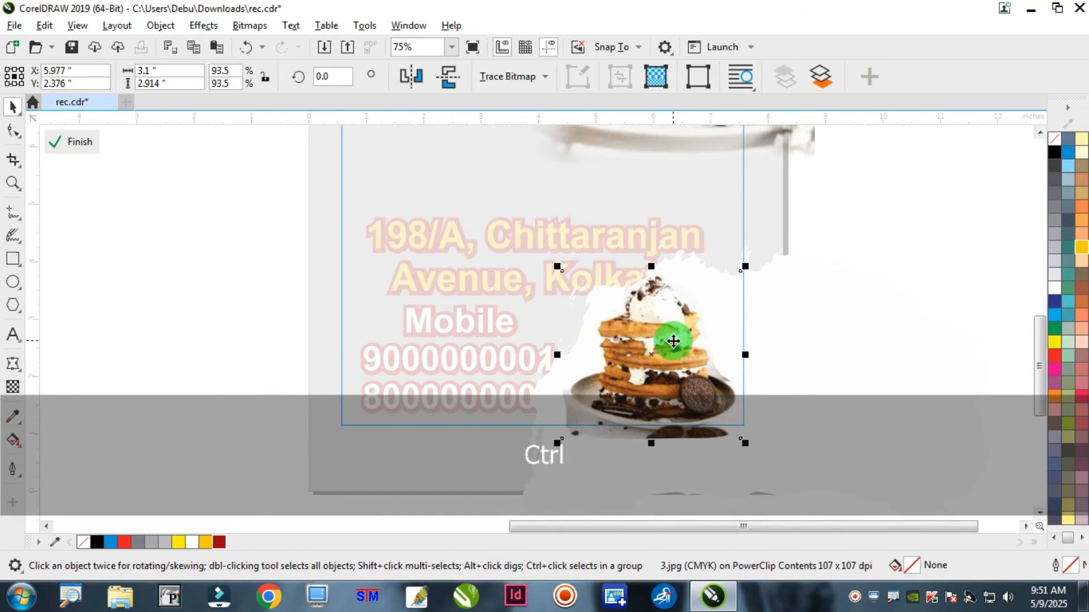
pyautogui.moveTo(549, 271); pyautogui.dragTo(576, 295)
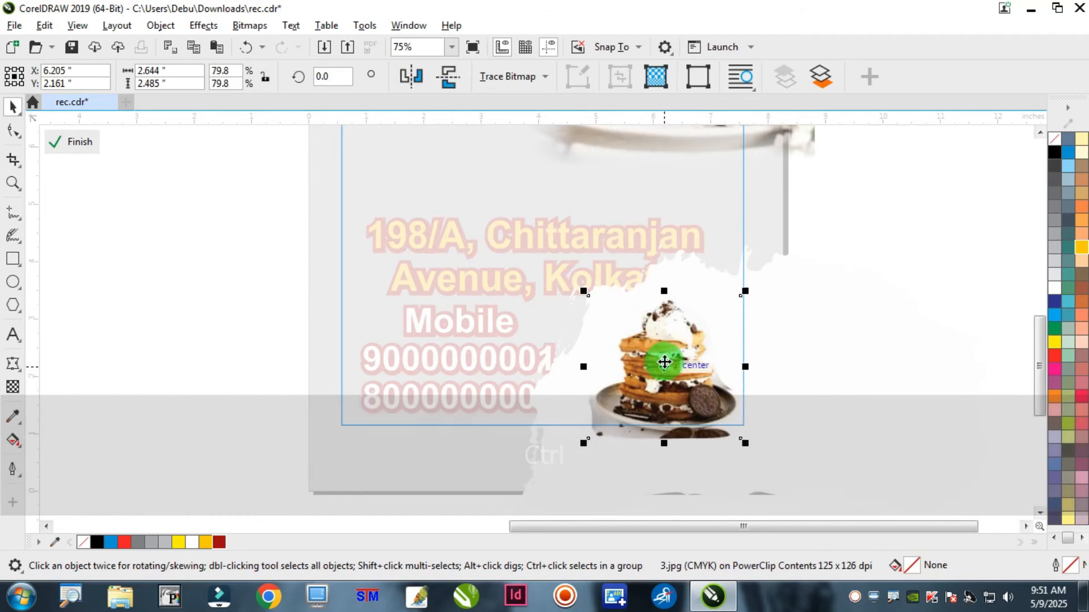
pyautogui.keyDown('ctrl'); pyautogui.click(240, 267); pyautogui.keyUp('ctrl')
pyautogui.click(245, 250)
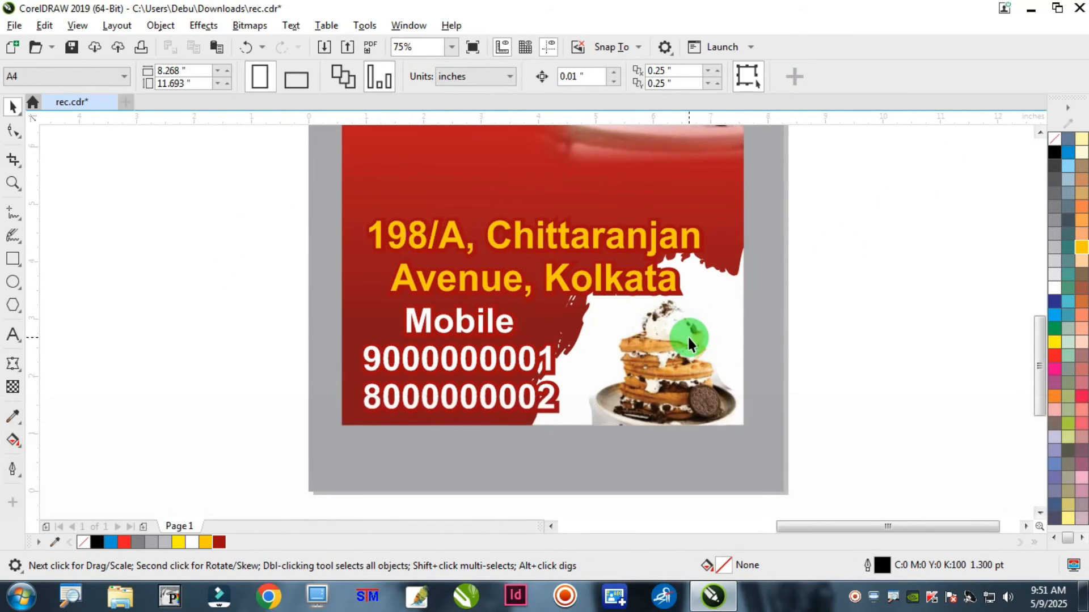
# - Enlarge the clipped waffle stack picture from its lower left corner so the plate runs past the flyer's right edge, then finish editing
pyautogui.keyDown('ctrl'); pyautogui.click(687, 335); pyautogui.keyUp('ctrl')
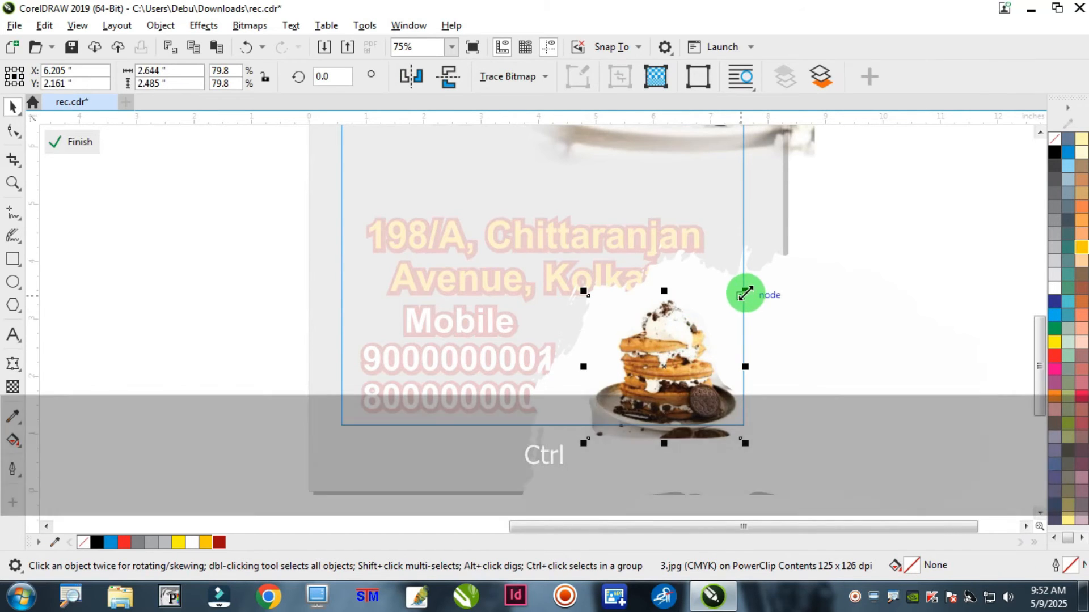
pyautogui.moveTo(745, 293); pyautogui.dragTo(768, 250)
pyautogui.keyDown('ctrl'); pyautogui.click(188, 274); pyautogui.keyUp('ctrl')
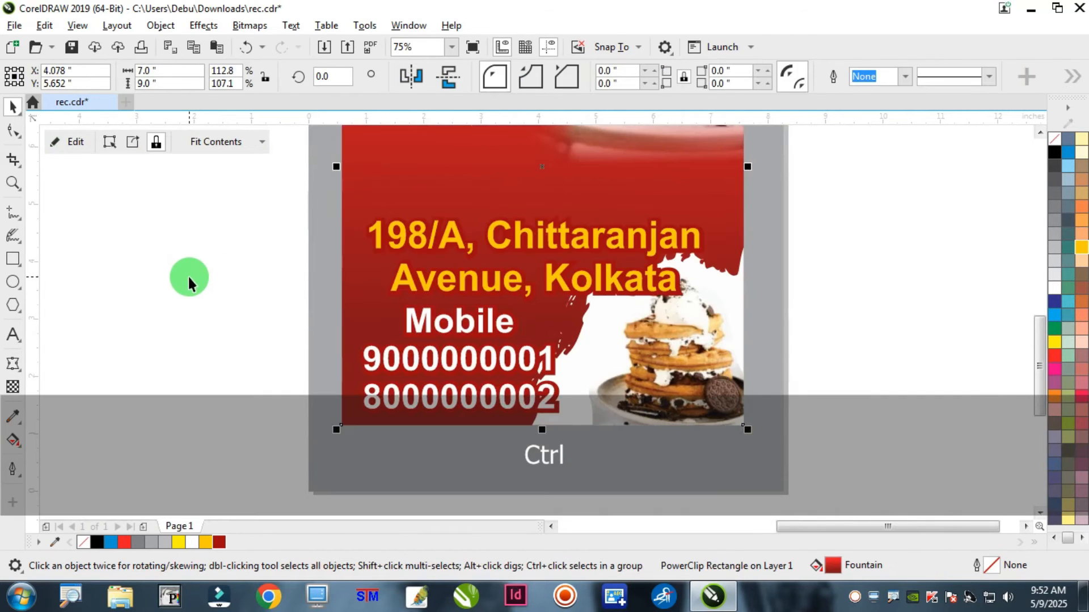
pyautogui.click(195, 257)
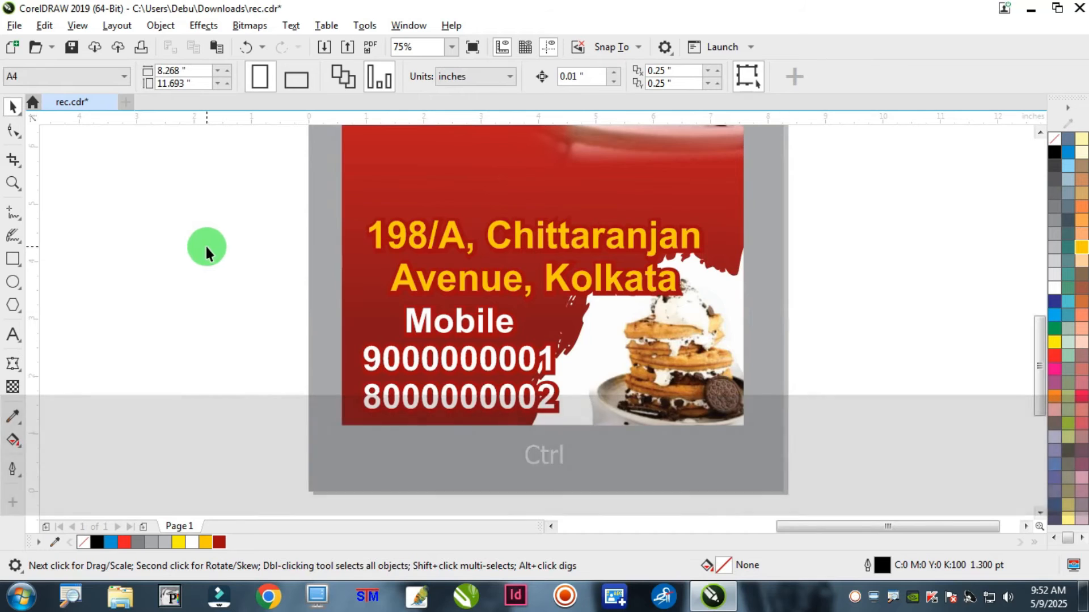
pyautogui.scroll(-4, 499, 340)
pyautogui.scroll(4, 470, 301)
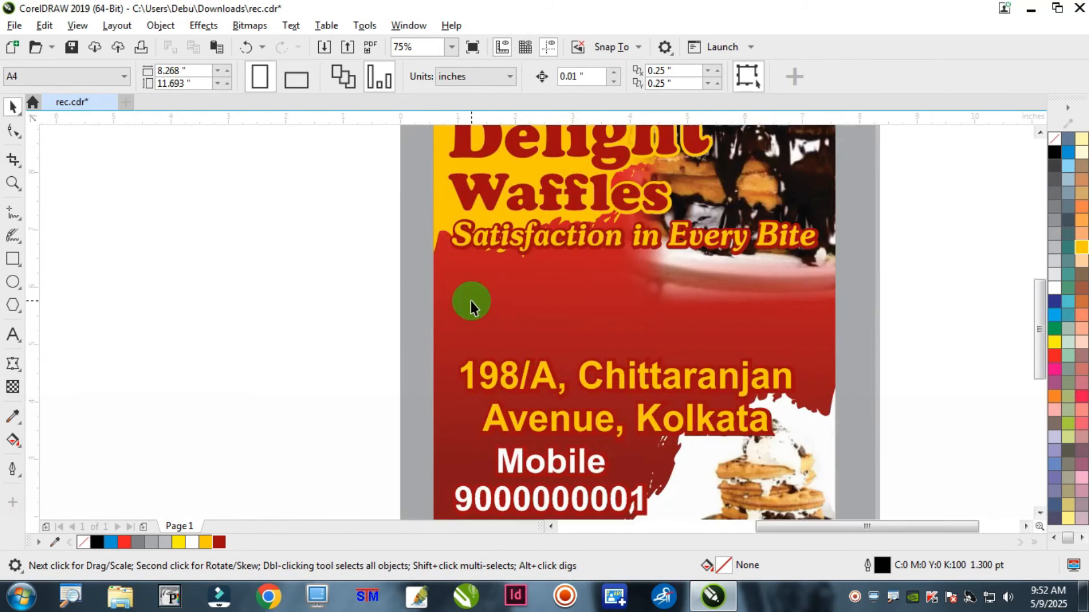
pyautogui.scroll(-4, 155, 249)
pyautogui.scroll(4, 181, 262)
pyautogui.scroll(-4, 74, 238)
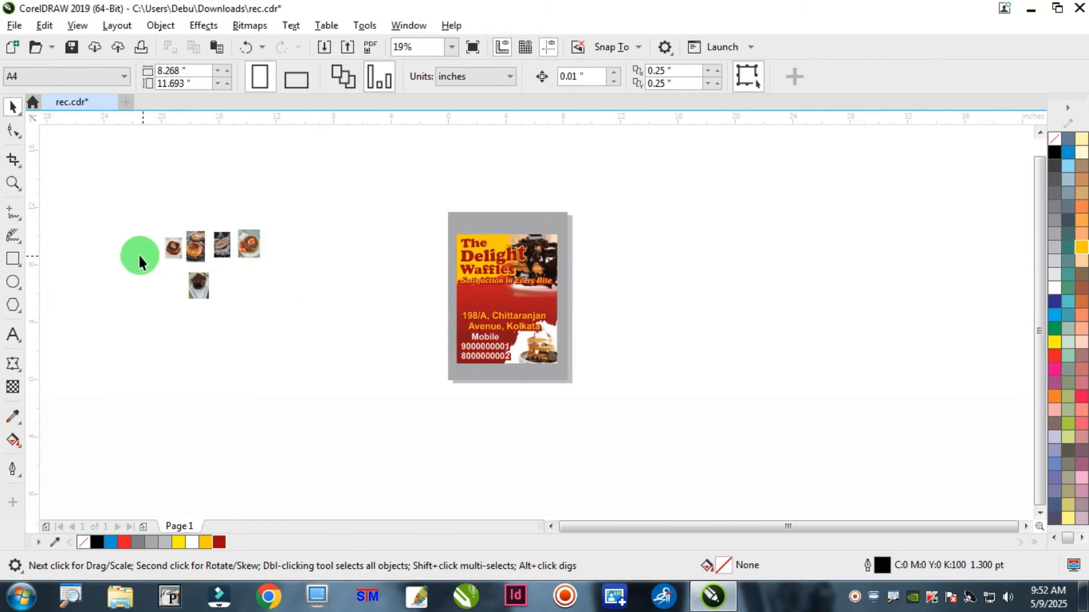
# - Draw a rectangle about 0.97 by 1.29 inches beneath the tagline near the flyer's left edge
pyautogui.scroll(6, 515, 311)
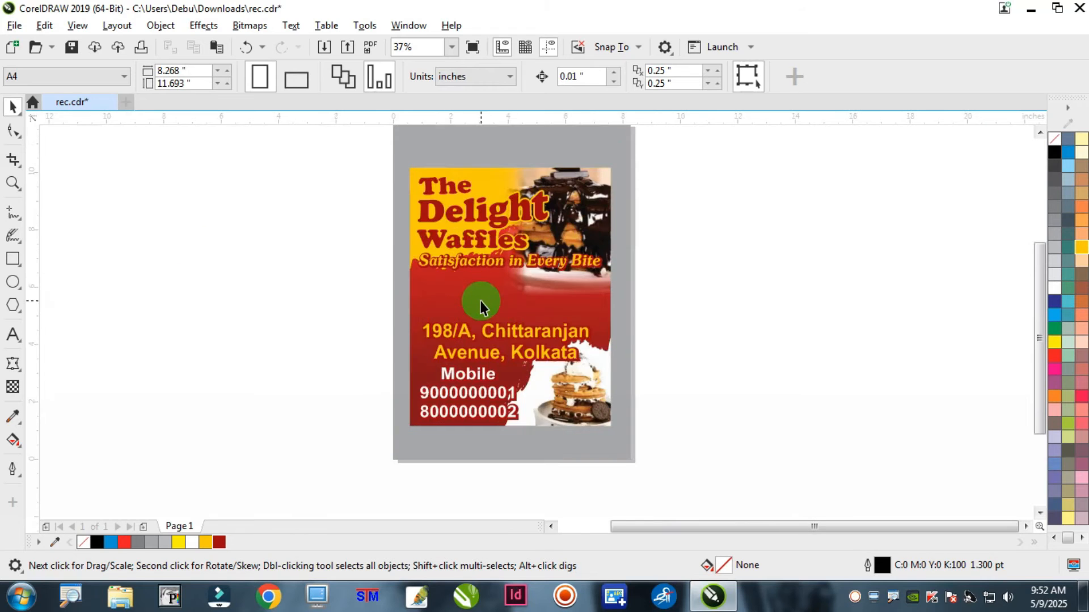
pyautogui.click(15, 258)
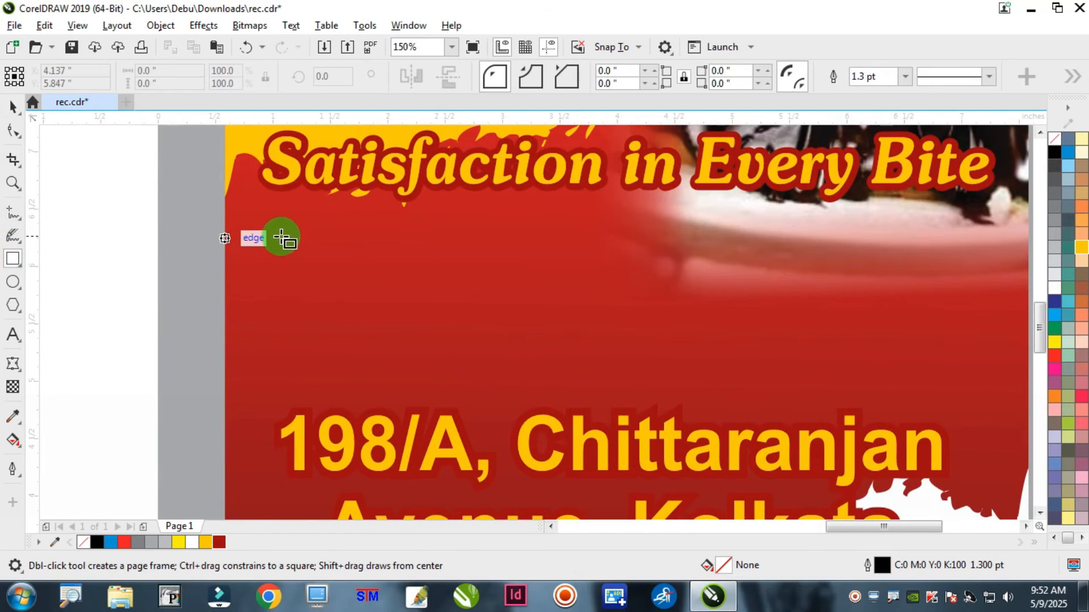
pyautogui.moveTo(268, 224); pyautogui.dragTo(378, 373)
# - Round the rectangle's upper right and lower left corners to a radius of about 0.264 inches
pyautogui.click(13, 131)
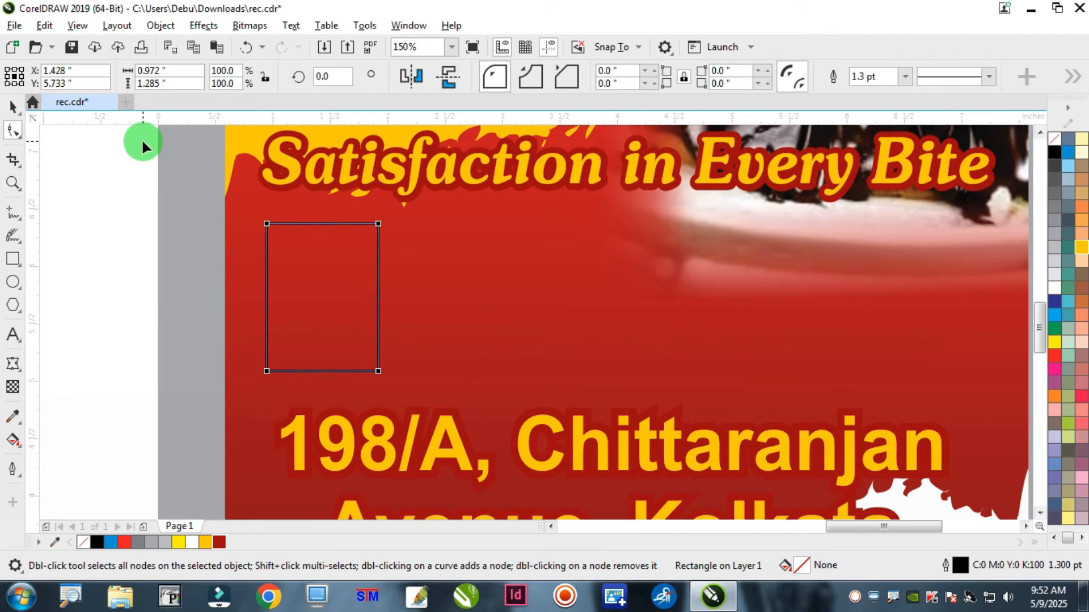
pyautogui.click(379, 224)
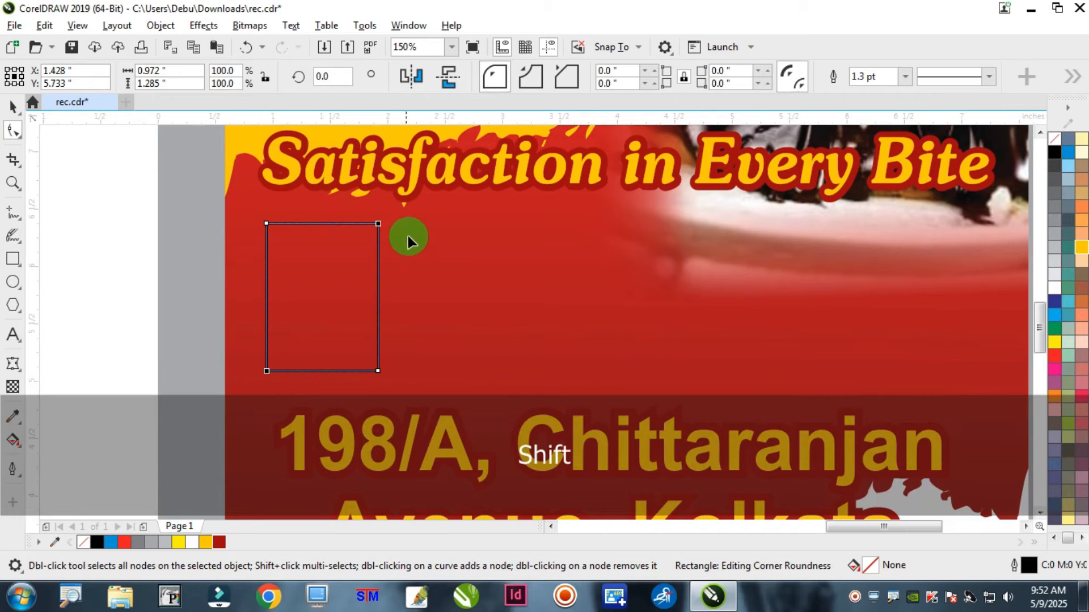
pyautogui.click(376, 224)
pyautogui.moveTo(380, 227); pyautogui.dragTo(400, 253)
pyautogui.click(12, 109)
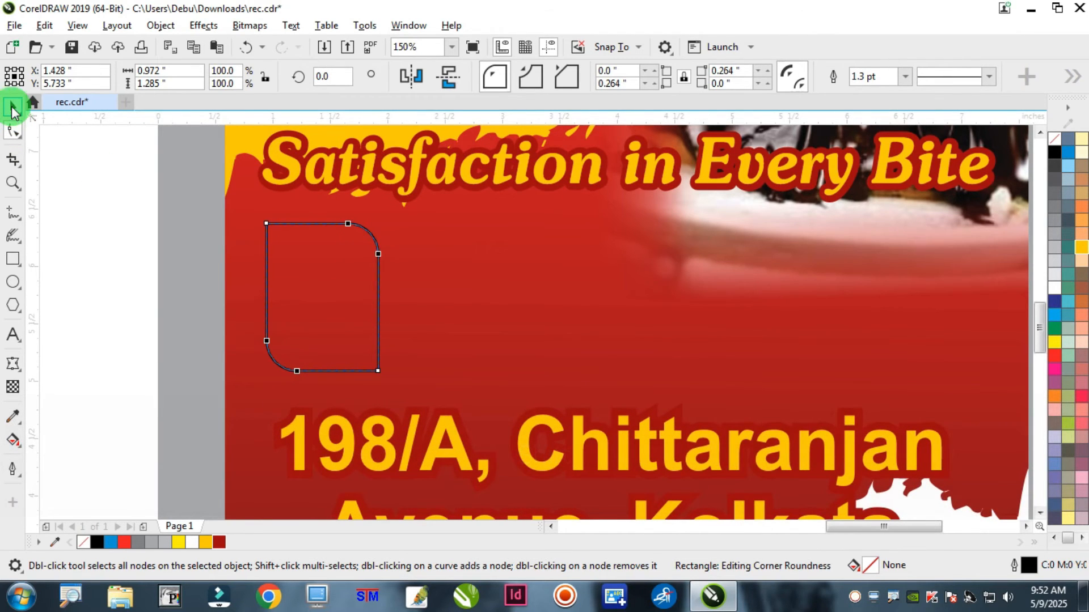
# - Copy the rounded frame just to its right and repeat the duplication to make a row of five frames
pyautogui.click(304, 260)
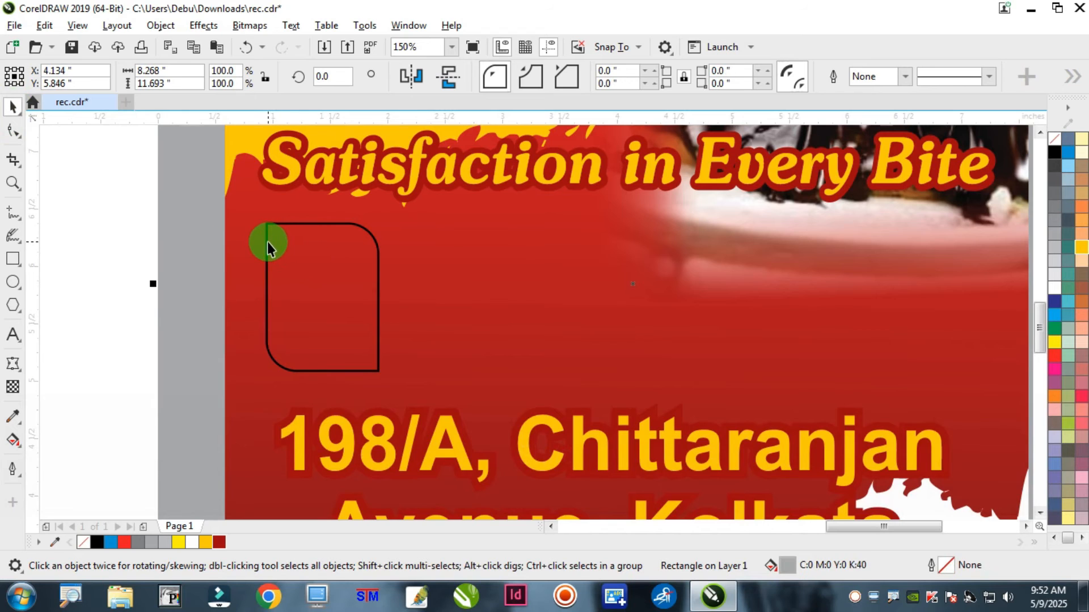
pyautogui.moveTo(267, 242); pyautogui.dragTo(383, 245)
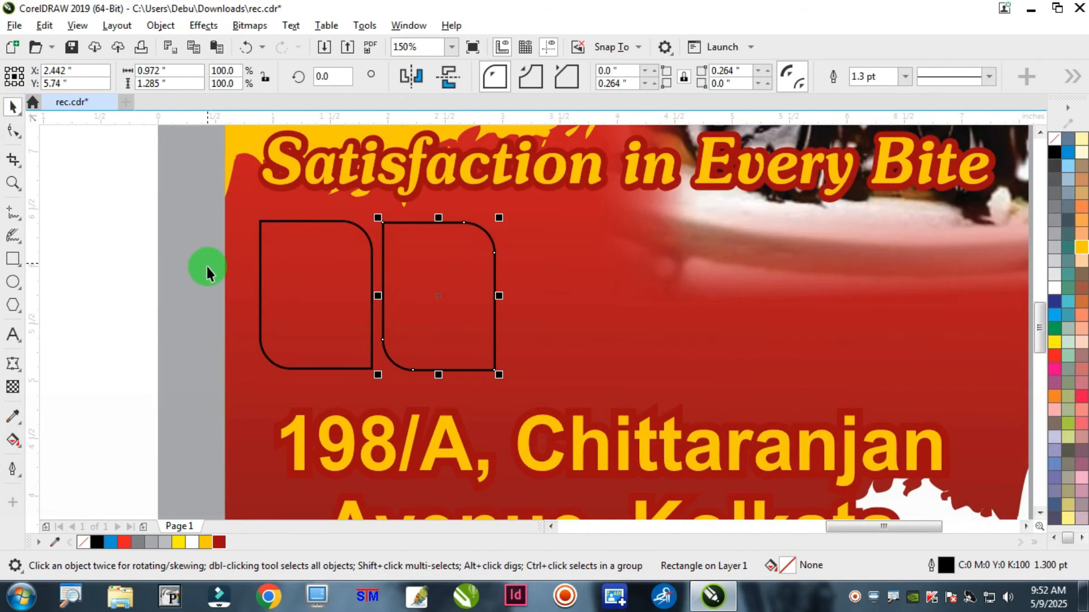
pyautogui.scroll(-2, 206, 267)
pyautogui.hotkey('ctrl', 'd')
pyautogui.hotkey('ctrl', 'd')
pyautogui.hotkey('ctrl', 'd')
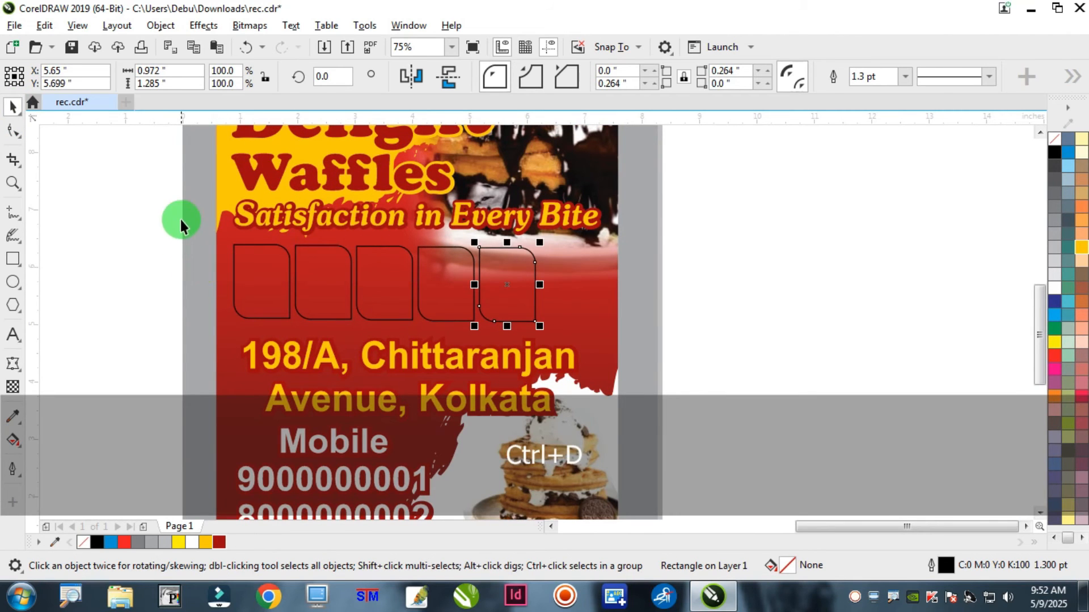
# - Align the five frames horizontally with each other, then stretch the row to about 6.48 inches wide and 1.42 inches high
pyautogui.moveTo(182, 223); pyautogui.dragTo(607, 360)
pyautogui.press('e')
pyautogui.scroll(2, 574, 295)
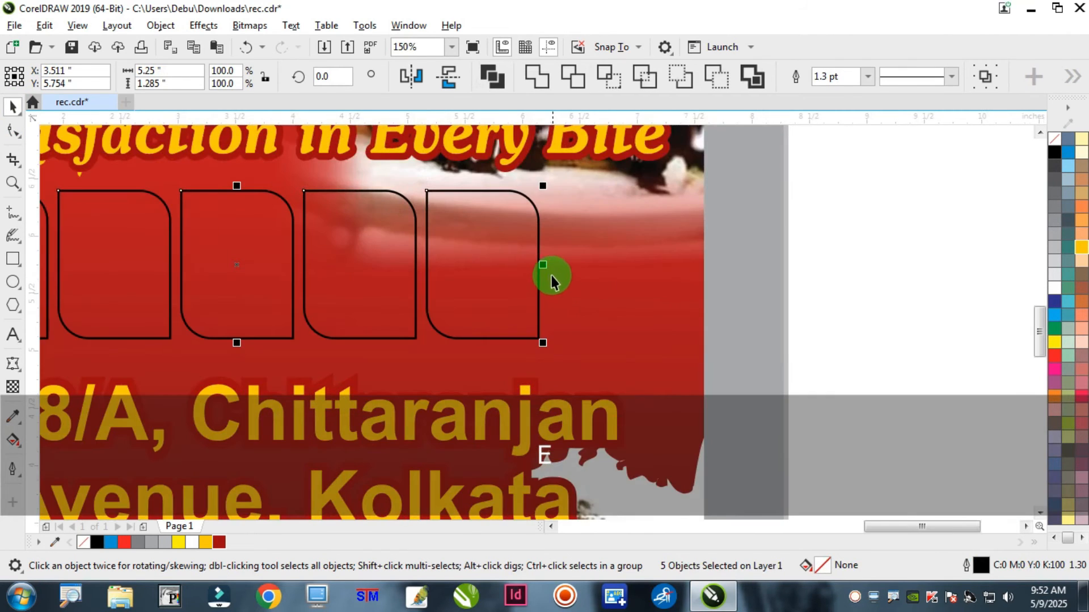
pyautogui.moveTo(544, 264); pyautogui.dragTo(684, 292)
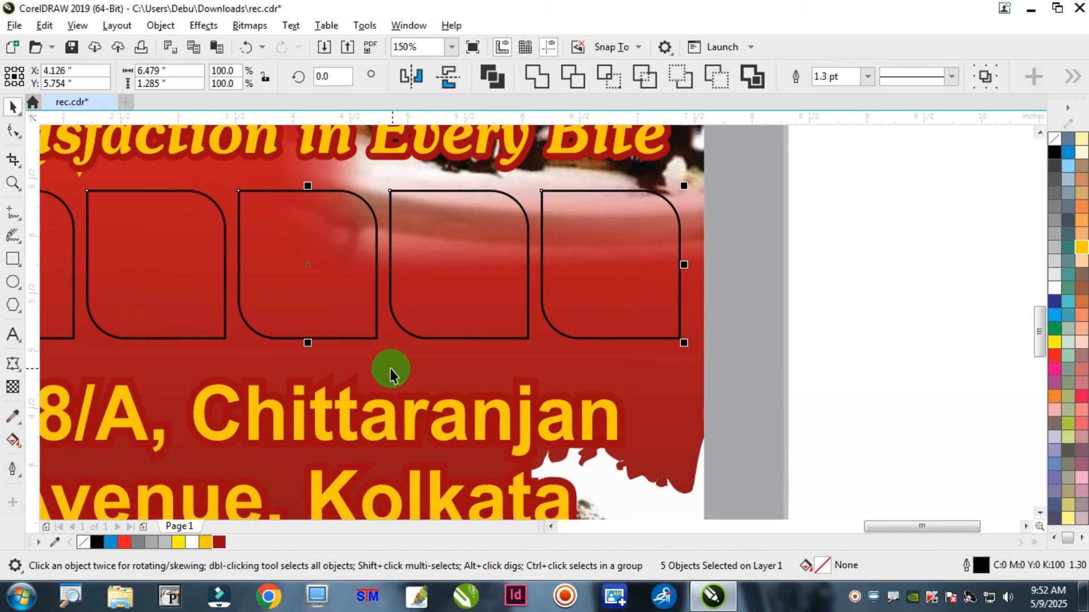
pyautogui.moveTo(310, 345); pyautogui.dragTo(328, 359)
pyautogui.scroll(-2, 448, 312)
pyautogui.click(743, 296)
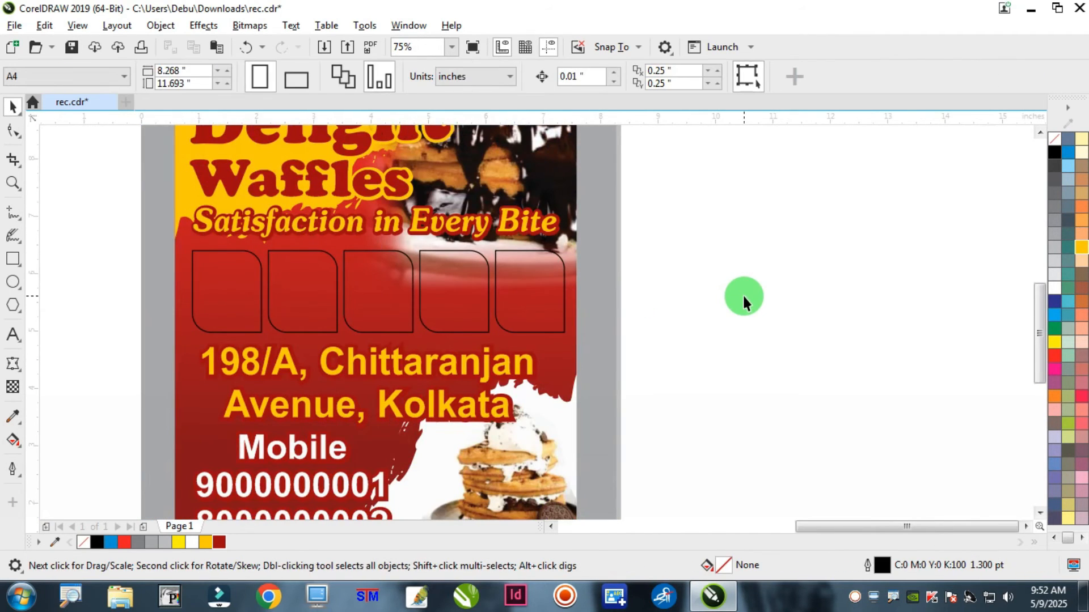
# - Select the five loose waffle photos and move them together next to the flyer
pyautogui.scroll(-2, 747, 346)
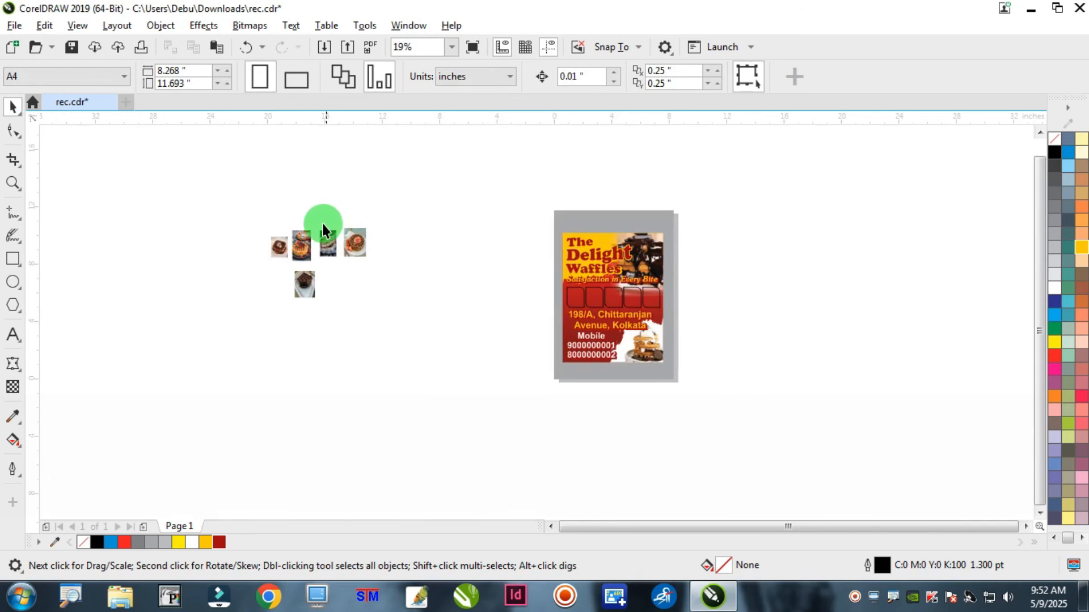
pyautogui.moveTo(360, 323); pyautogui.dragTo(360, 329)
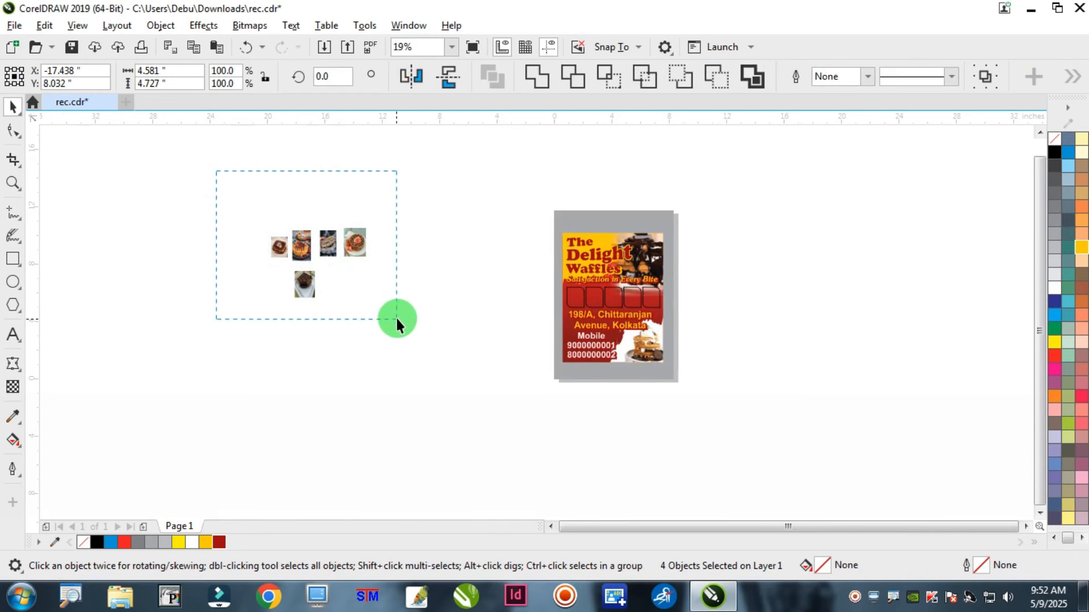
pyautogui.moveTo(347, 244); pyautogui.dragTo(554, 323)
pyautogui.scroll(2, 554, 323)
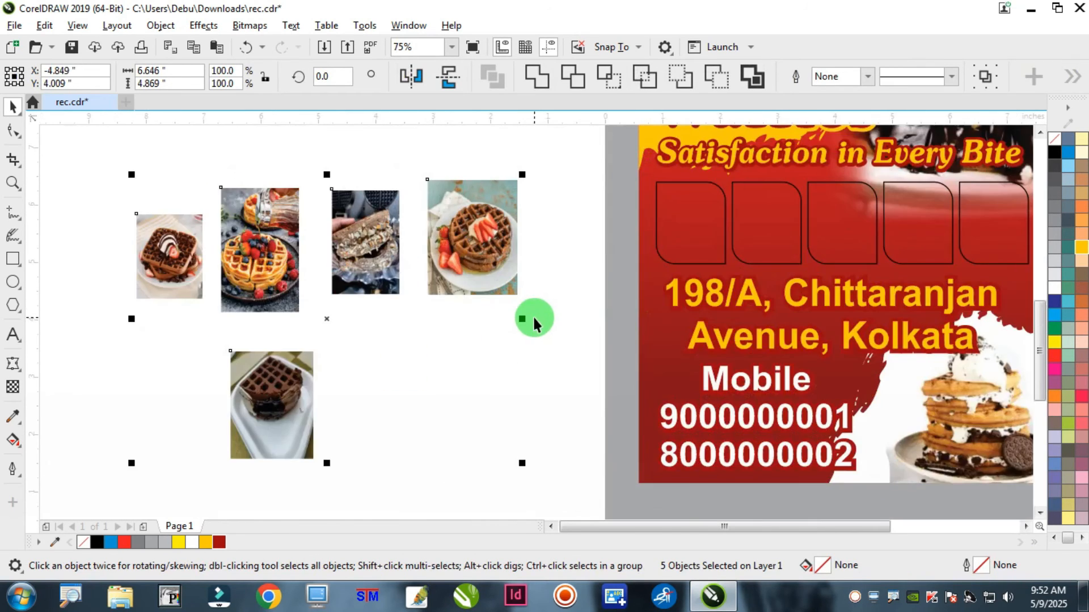
# - PowerClip the square waffle photo with the cream and strawberry topping inside the first frame of the row
pyautogui.click(133, 278)
pyautogui.moveTo(134, 278); pyautogui.dragTo(499, 364)
pyautogui.rightClick(499, 368)
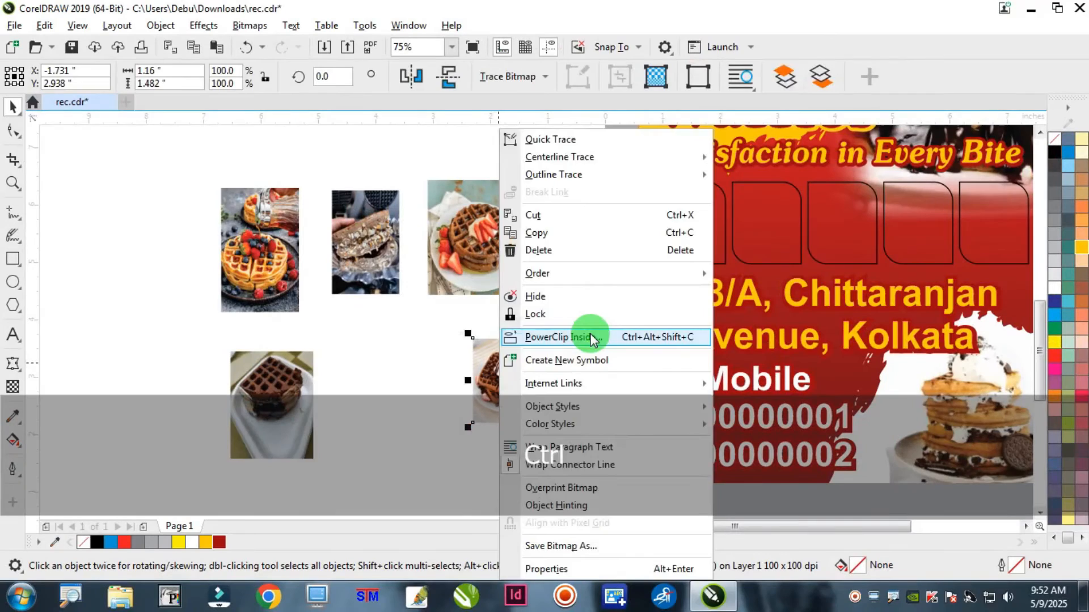
pyautogui.click(583, 337)
pyautogui.click(697, 230)
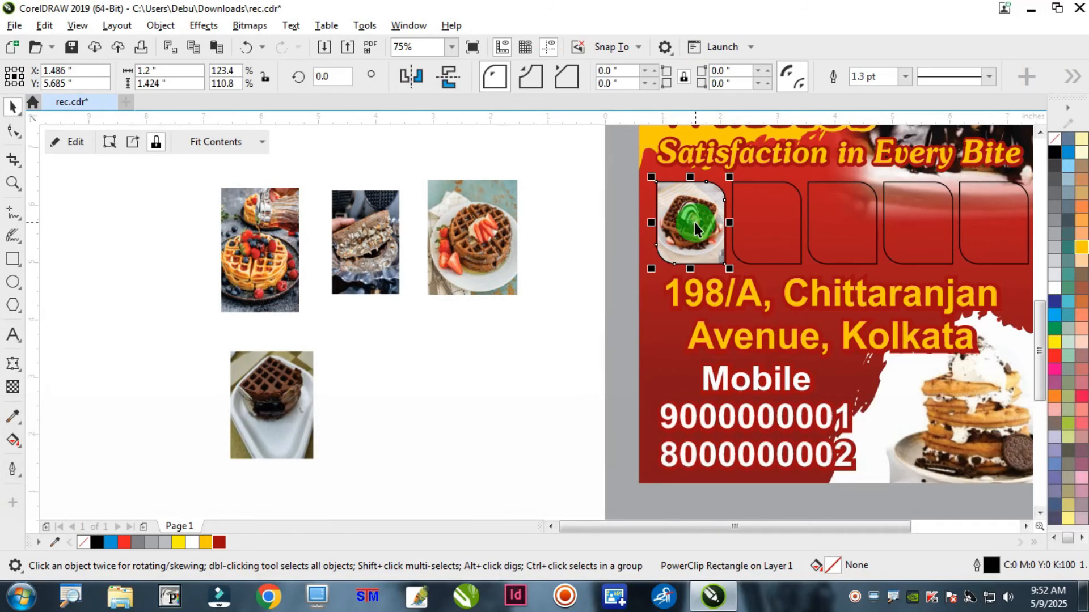
# - PowerClip the berry-topped waffle photo inside the second frame of the row
pyautogui.moveTo(244, 234); pyautogui.dragTo(444, 346)
pyautogui.rightClick(445, 346)
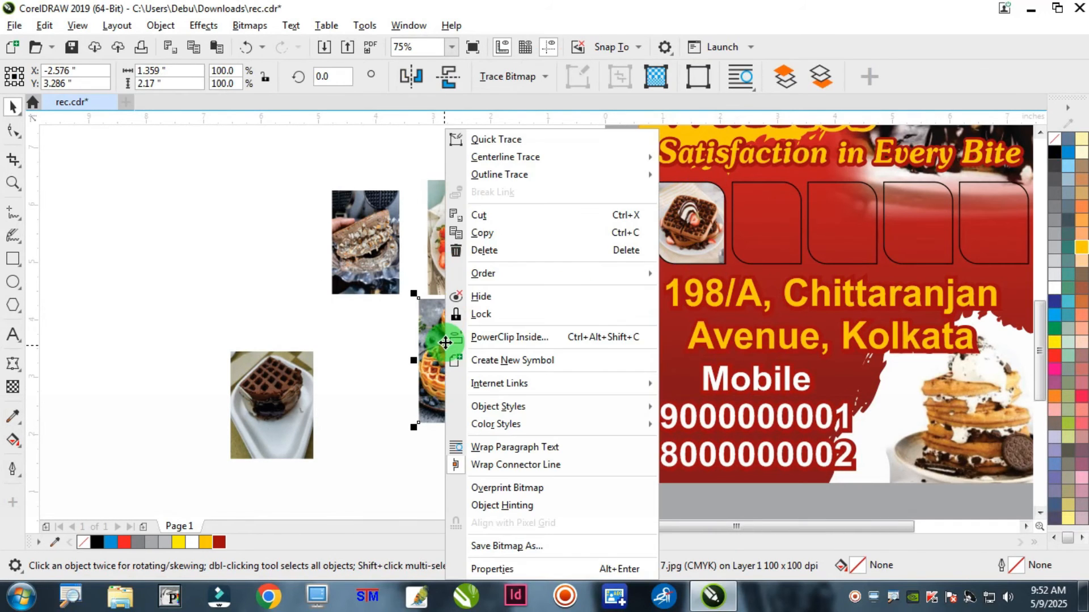
pyautogui.click(510, 337)
pyautogui.click(770, 216)
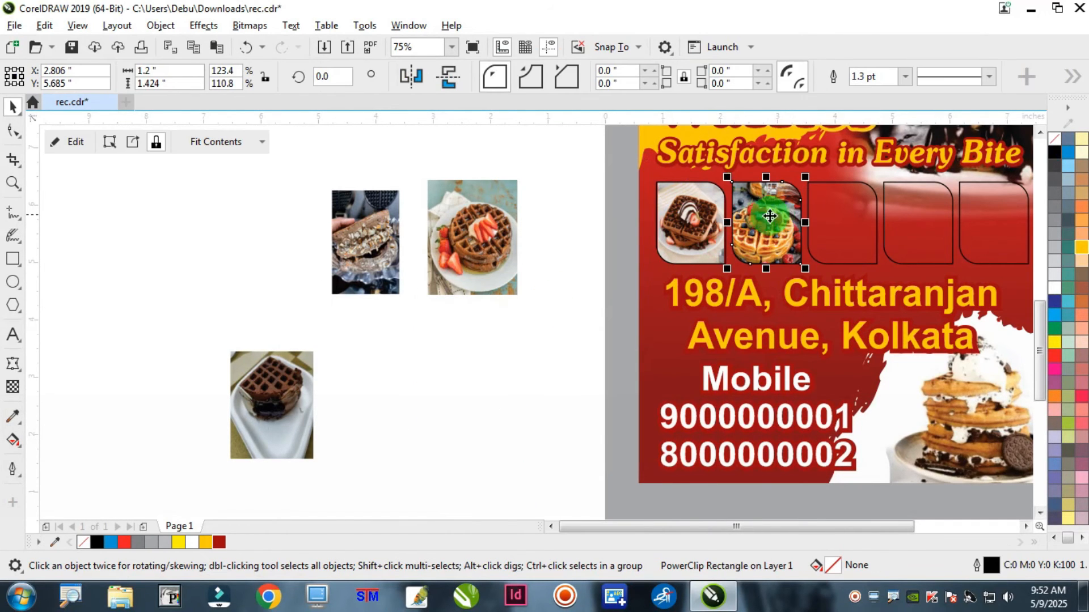
# - PowerClip the photo of the hand-held, nut-coated waffle inside the third frame
pyautogui.moveTo(353, 219); pyautogui.dragTo(418, 360)
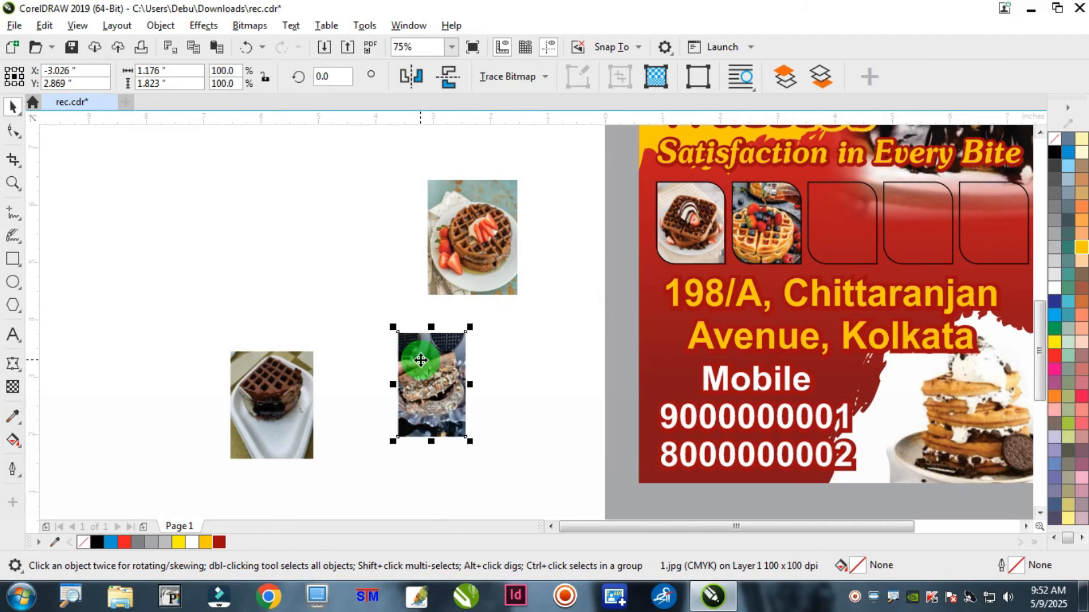
pyautogui.rightClick(421, 360)
pyautogui.click(493, 338)
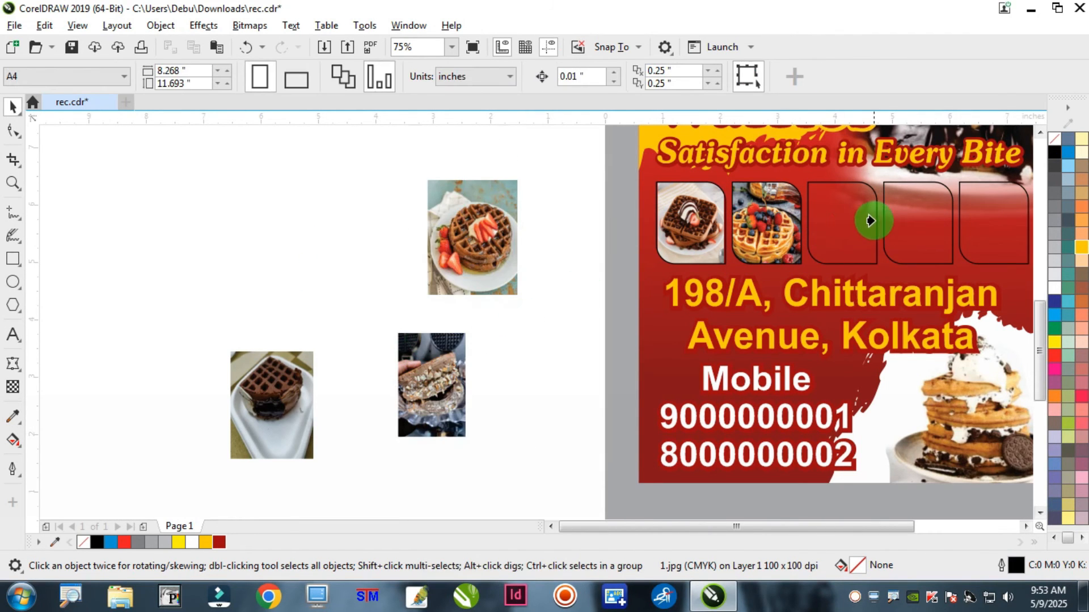
pyautogui.click(846, 223)
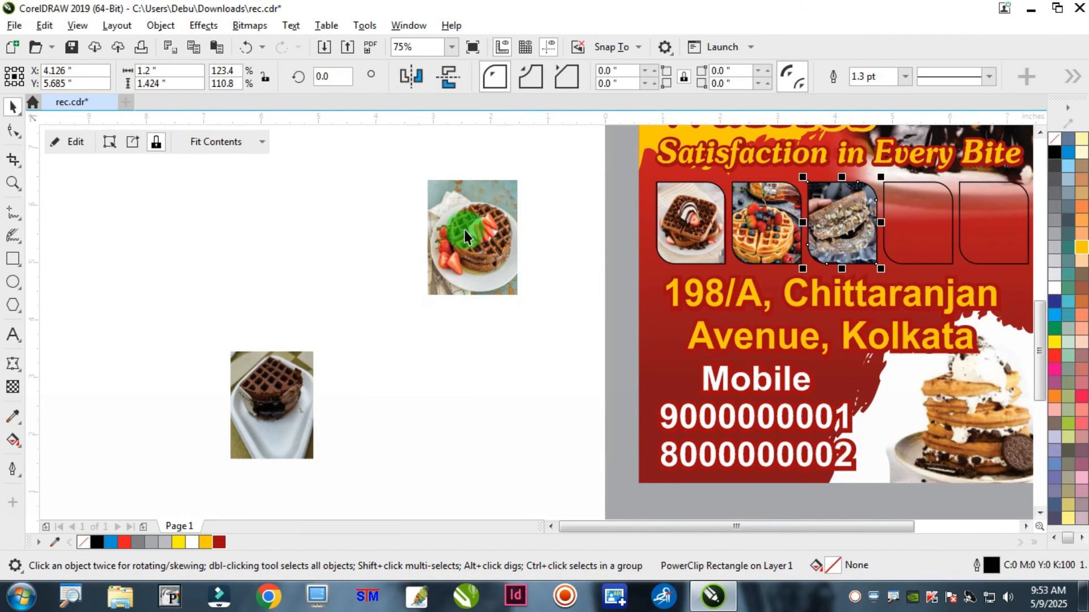
# - PowerClip the round waffle photo with sliced strawberries inside the fourth frame
pyautogui.moveTo(464, 230); pyautogui.dragTo(470, 279)
pyautogui.rightClick(470, 279)
pyautogui.click(546, 338)
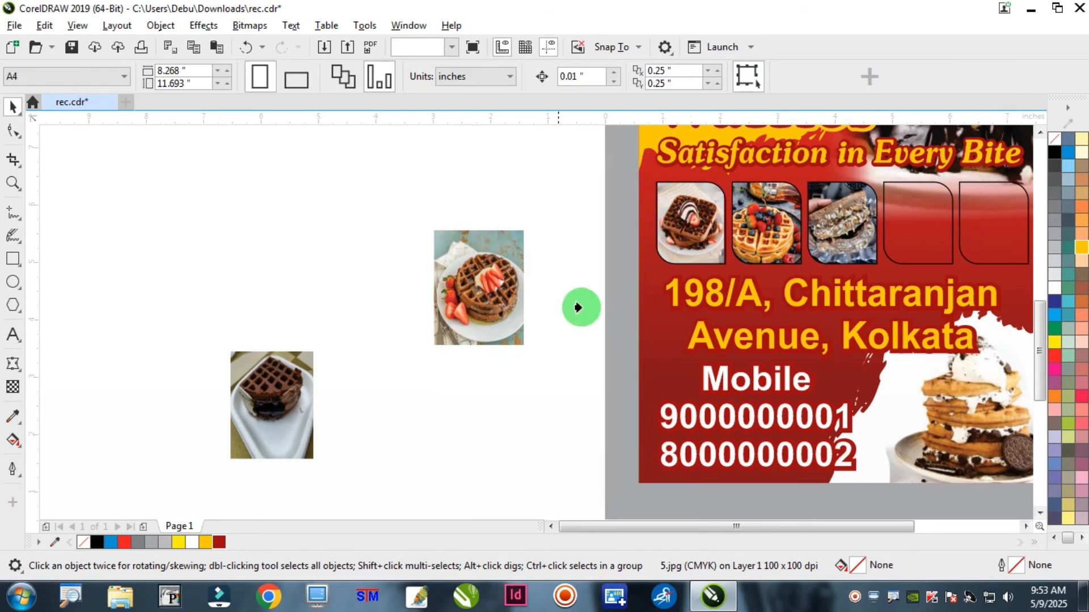
pyautogui.click(918, 223)
# - PowerClip the photo of the dark chocolate waffle on a white tray inside the fifth frame
pyautogui.moveTo(259, 432); pyautogui.dragTo(447, 340)
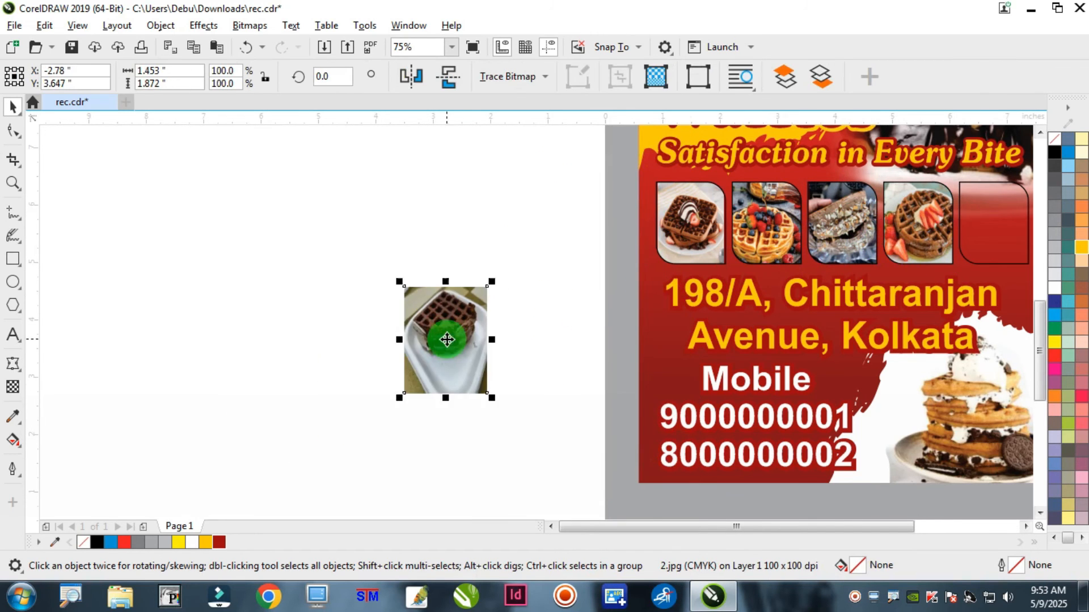
pyautogui.scroll(-3, 447, 339)
pyautogui.scroll(3, 614, 292)
pyautogui.rightClick(222, 362)
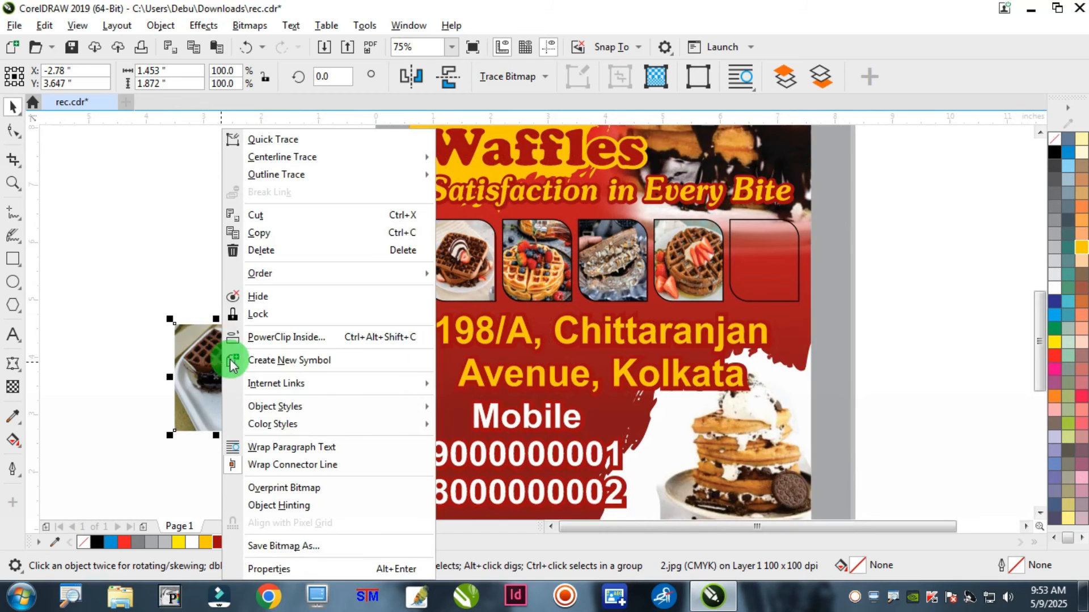
pyautogui.click(300, 339)
pyautogui.click(775, 251)
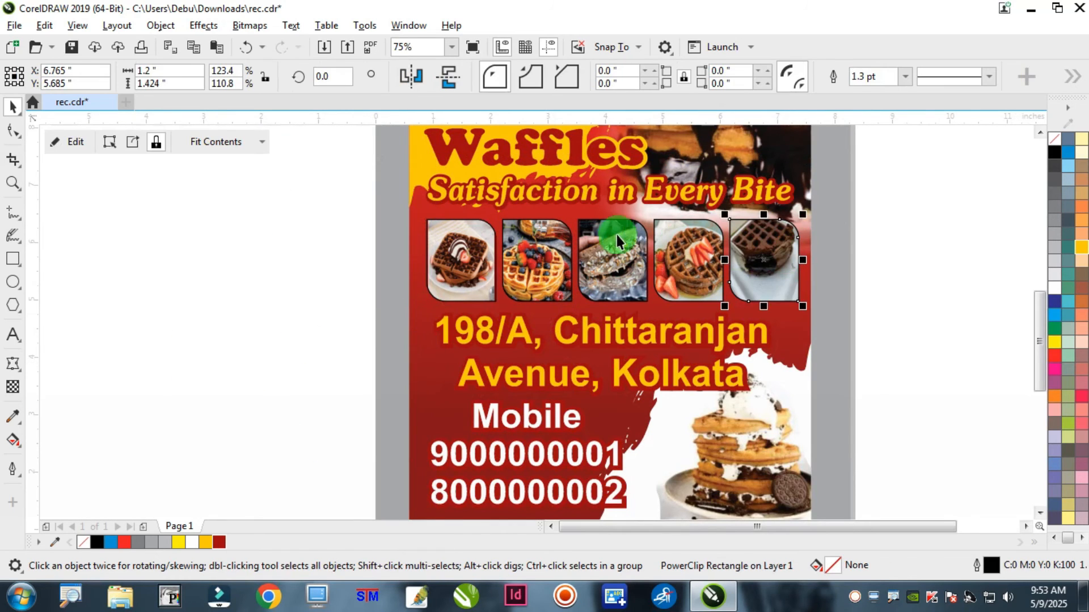
# - Edit the first frame's contents, enlarge its waffle photo slightly from the upper right corner, and finish editing
pyautogui.scroll(1, 433, 255)
pyautogui.keyDown('ctrl'); pyautogui.click(494, 260); pyautogui.keyUp('ctrl')
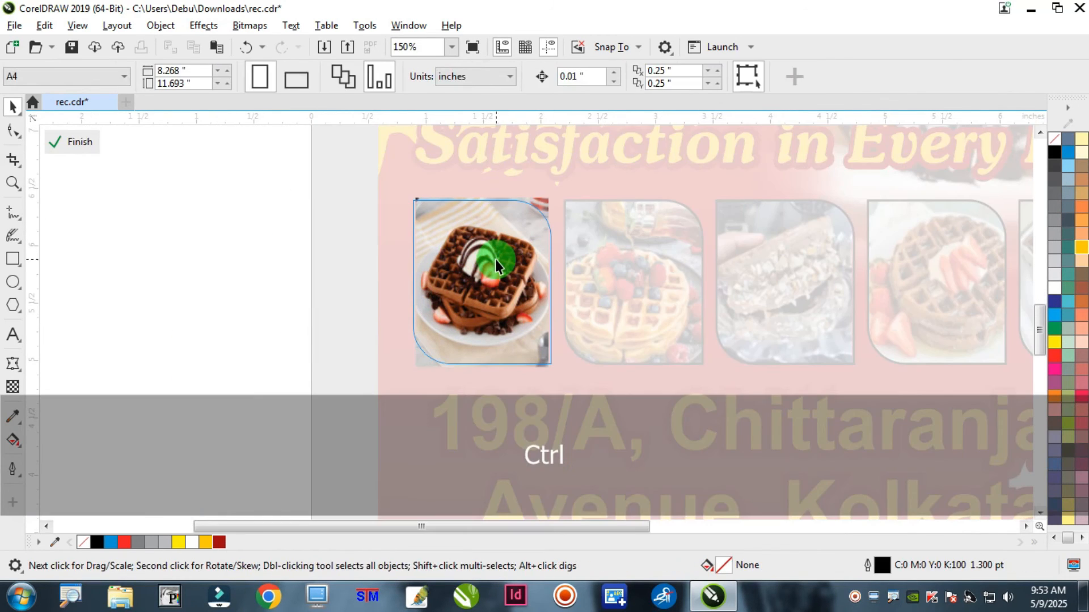
pyautogui.click(495, 259)
pyautogui.moveTo(553, 191); pyautogui.dragTo(573, 178)
pyautogui.keyDown('ctrl'); pyautogui.click(565, 252); pyautogui.keyUp('ctrl')
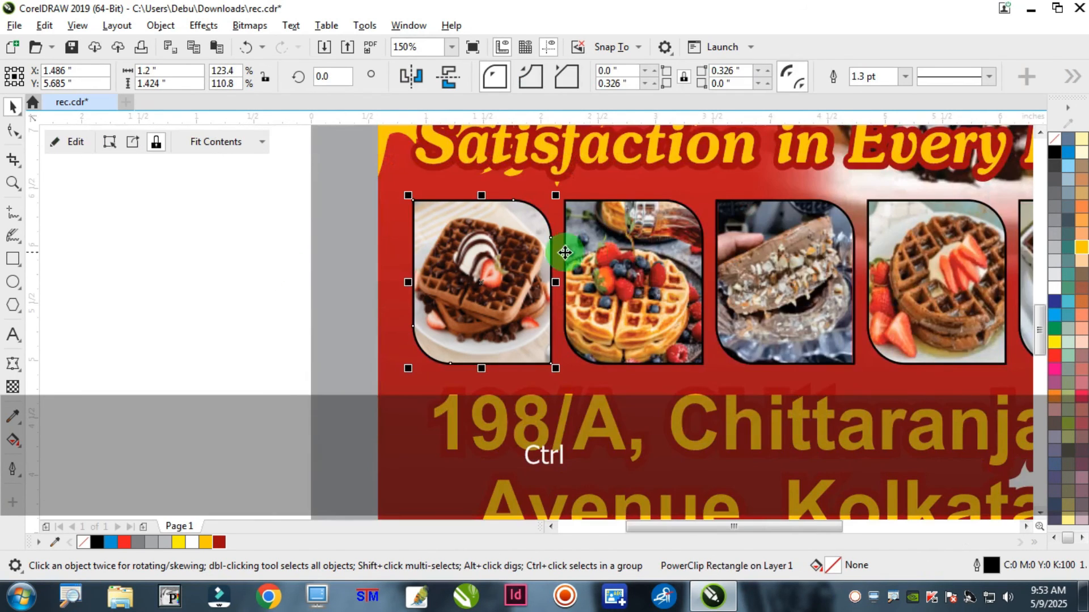
# - Edit the second frame's contents, move the photo up so the berry waffle sits centered, and finish editing
pyautogui.keyDown('ctrl'); pyautogui.click(634, 268); pyautogui.keyUp('ctrl')
pyautogui.moveTo(617, 303); pyautogui.dragTo(625, 269)
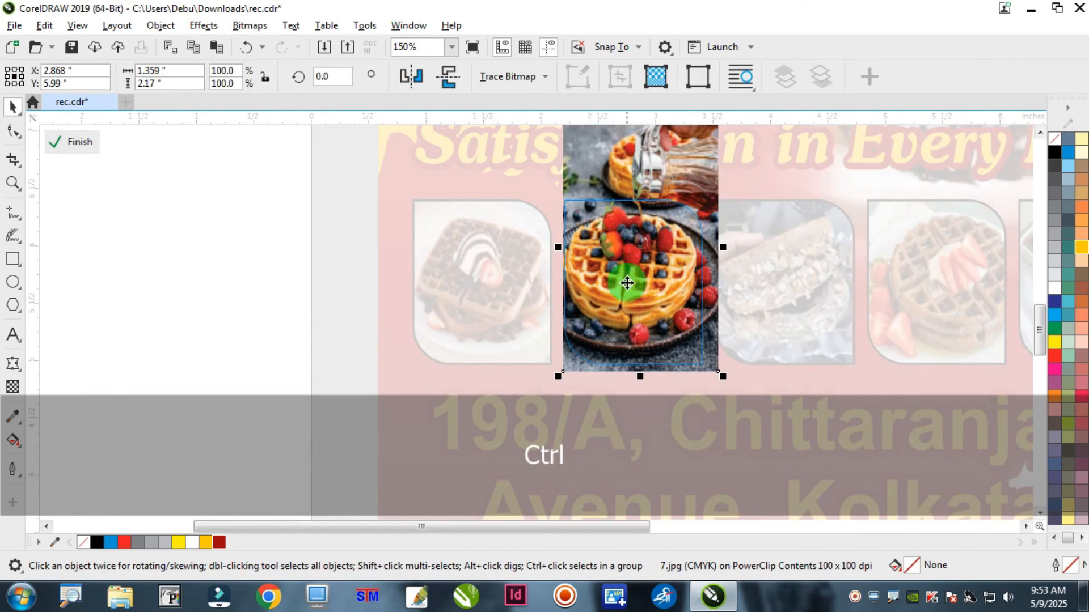
pyautogui.keyDown('ctrl'); pyautogui.click(232, 256); pyautogui.keyUp('ctrl')
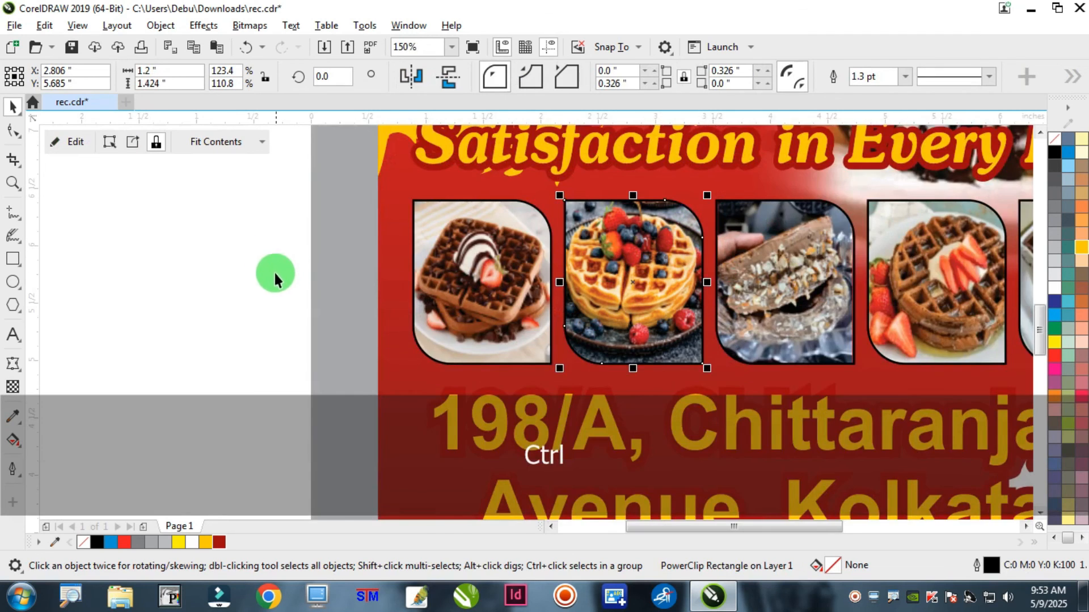
# - Edit the fourth frame's contents, scale the strawberry waffle photo down slightly, and finish editing
pyautogui.scroll(-1, 274, 272)
pyautogui.scroll(1, 593, 267)
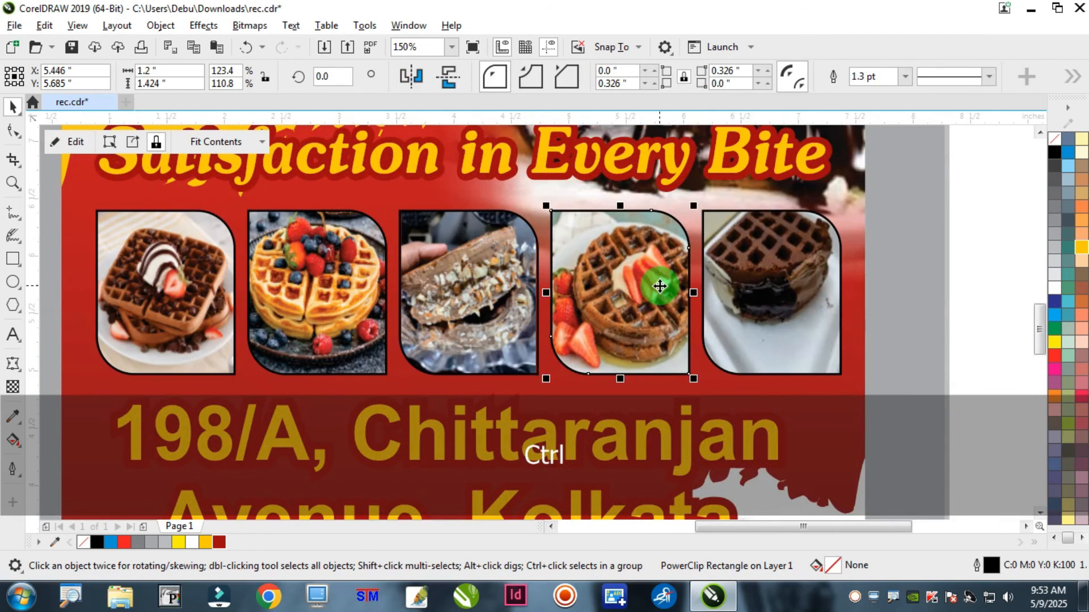
pyautogui.keyDown('ctrl'); pyautogui.click(659, 286); pyautogui.keyUp('ctrl')
pyautogui.moveTo(718, 173); pyautogui.dragTo(709, 179)
pyautogui.keyDown('ctrl'); pyautogui.click(872, 223); pyautogui.keyUp('ctrl')
# - Edit the fifth frame's contents, enlarge and reposition the chocolate waffle photo to fill the frame, and finish editing
pyautogui.keyDown('ctrl'); pyautogui.click(784, 270); pyautogui.keyUp('ctrl')
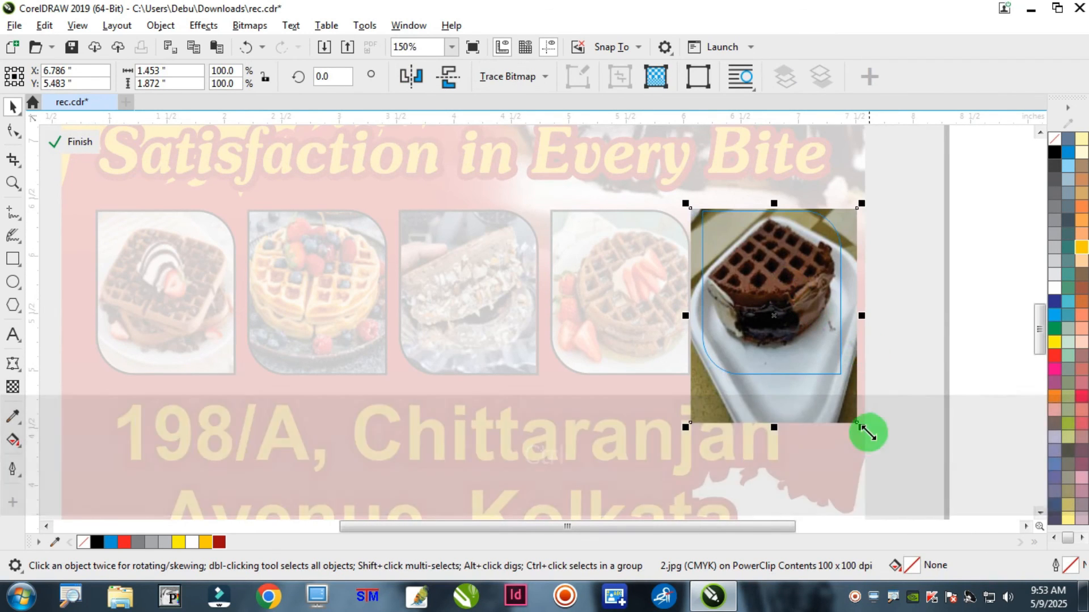
pyautogui.moveTo(864, 430); pyautogui.dragTo(892, 465)
pyautogui.moveTo(827, 318); pyautogui.dragTo(818, 330)
pyautogui.keyDown('ctrl'); pyautogui.click(964, 250); pyautogui.keyUp('ctrl')
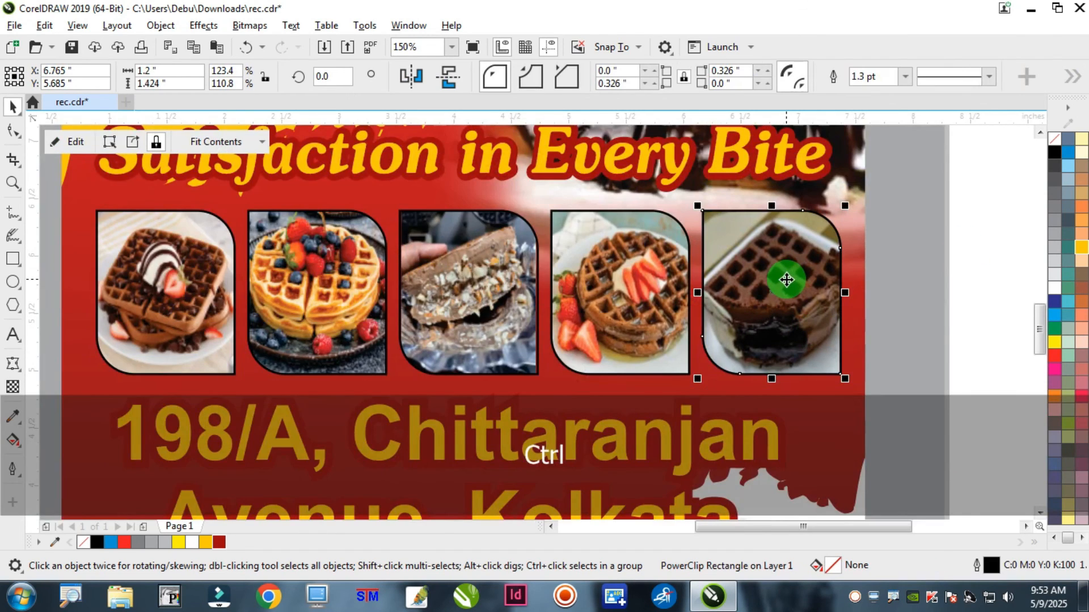
# - Select all five photo frames and change their outline color to white
pyautogui.scroll(-1, 786, 279)
pyautogui.moveTo(903, 227); pyautogui.dragTo(402, 339)
pyautogui.moveTo(1061, 295); pyautogui.dragTo(698, 307)
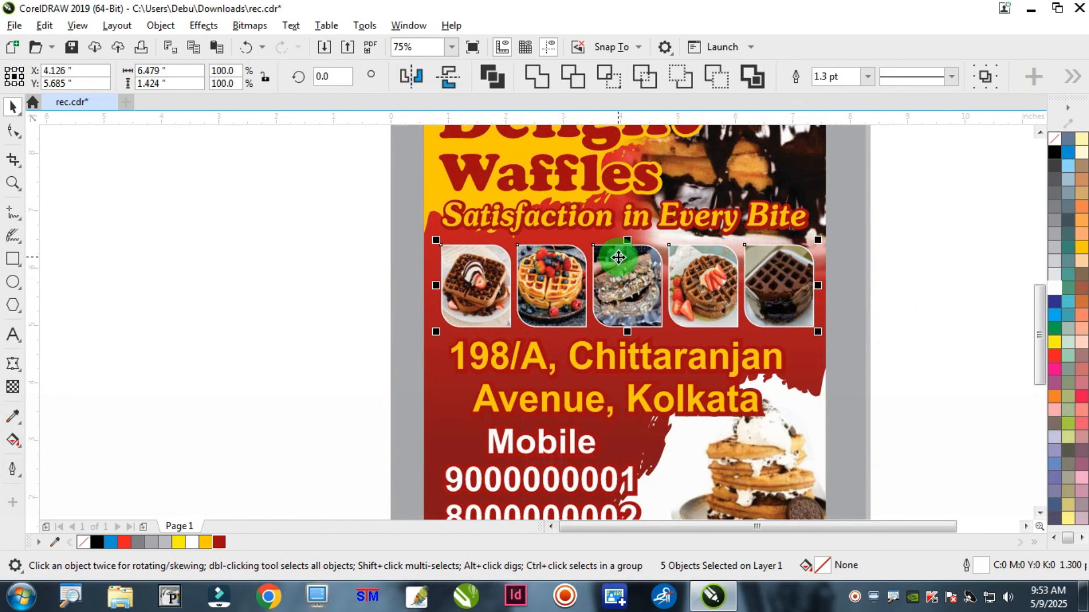
# - Try a 2 pt outline on the five selected photo frames, and settle on an outline width of 3 pt
pyautogui.scroll(1, 618, 257)
pyautogui.press('F12')
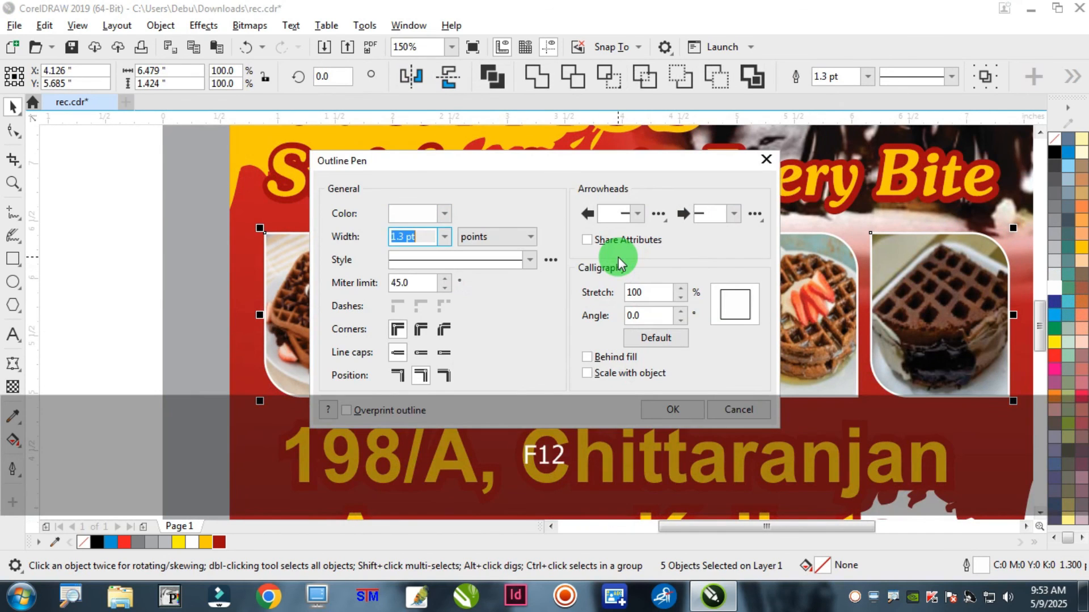
pyautogui.write('2')
pyautogui.press('Return')
pyautogui.press('F12')
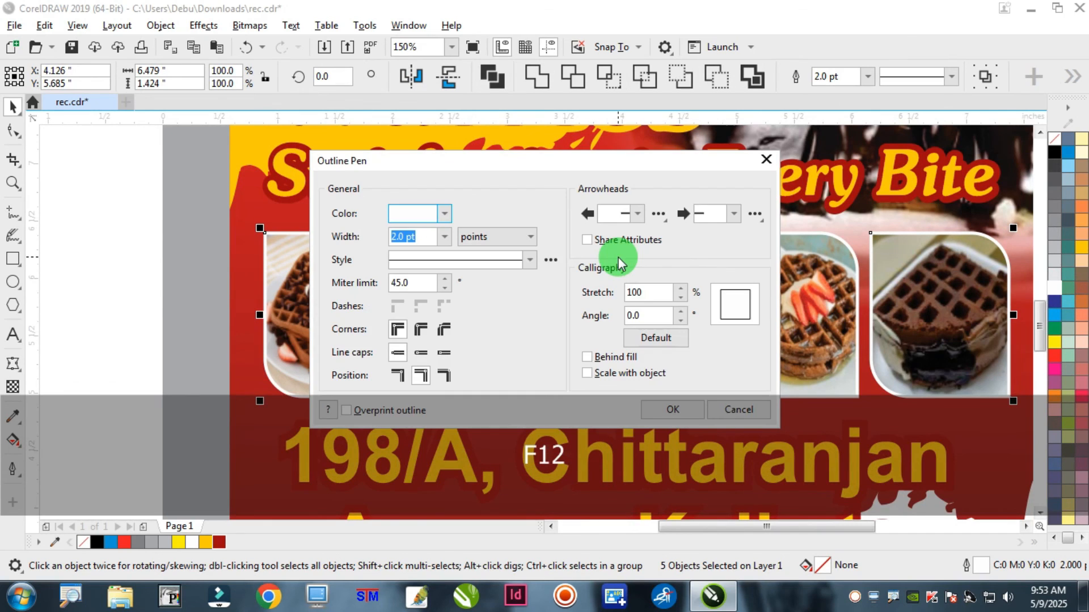
pyautogui.write('3')
pyautogui.press('Return')
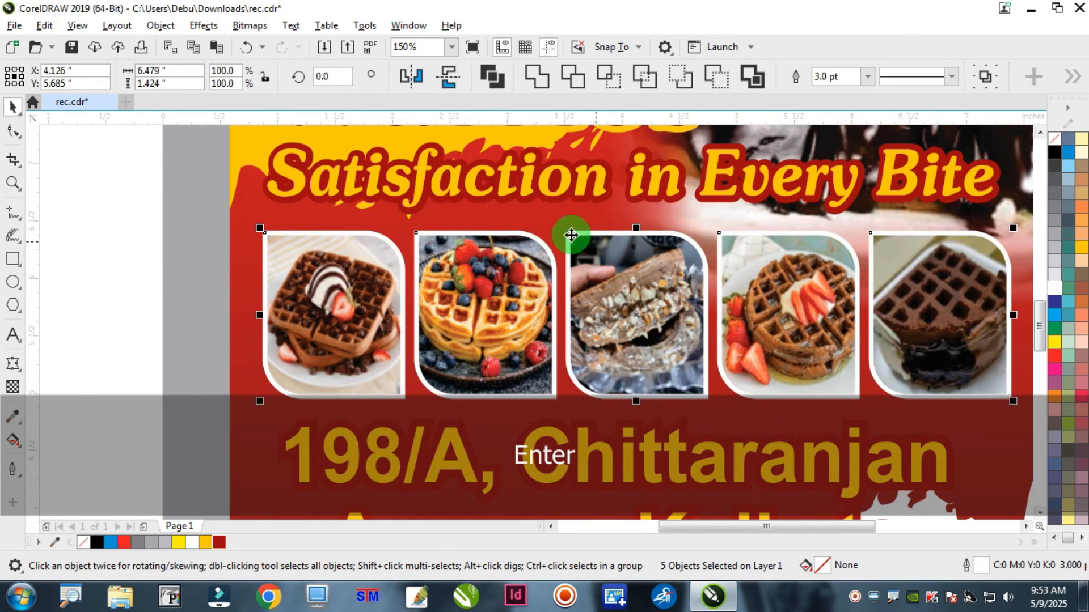
# - Group the five photo frames and add a drop shadow running straight down from them, with the feathering set to 10
pyautogui.scroll(-2, 486, 241)
pyautogui.hotkey('ctrl', 'g')
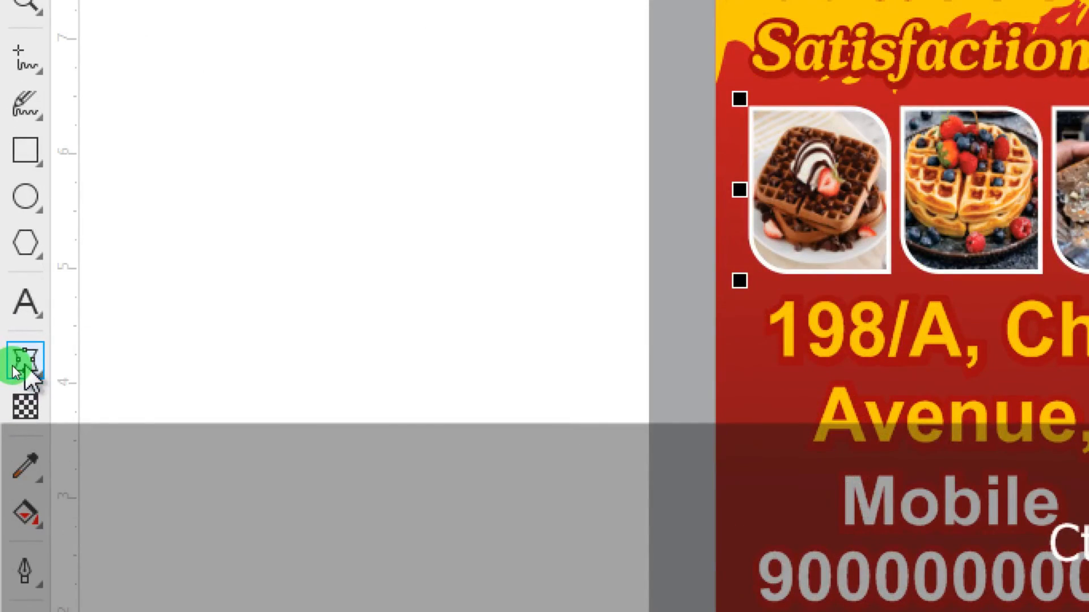
pyautogui.click(25, 363)
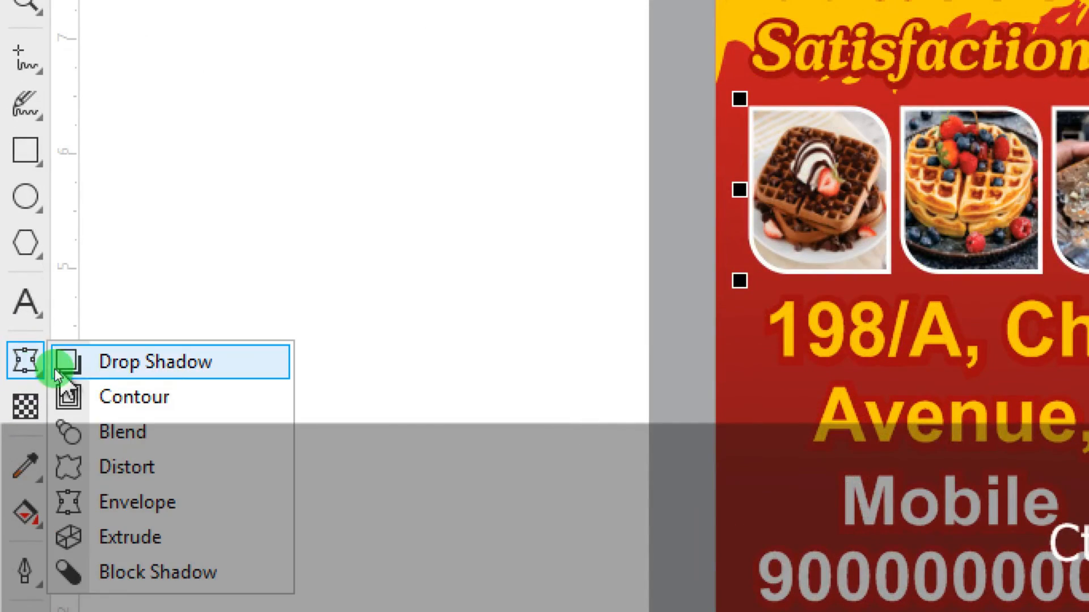
pyautogui.click(170, 367)
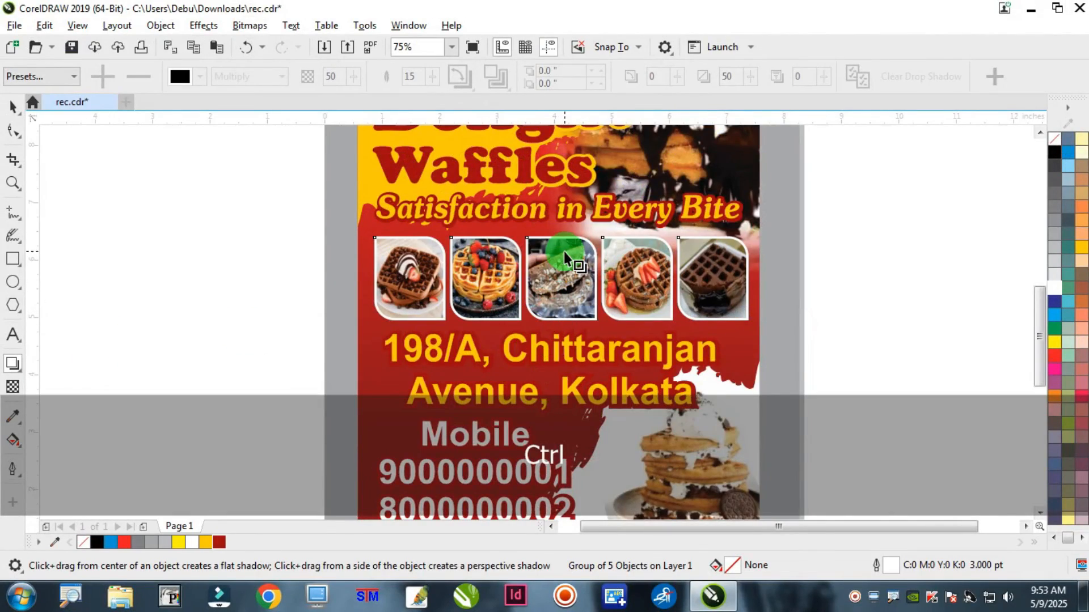
pyautogui.scroll(2, 563, 251)
pyautogui.moveTo(564, 251); pyautogui.dragTo(555, 396)
pyautogui.click(432, 77)
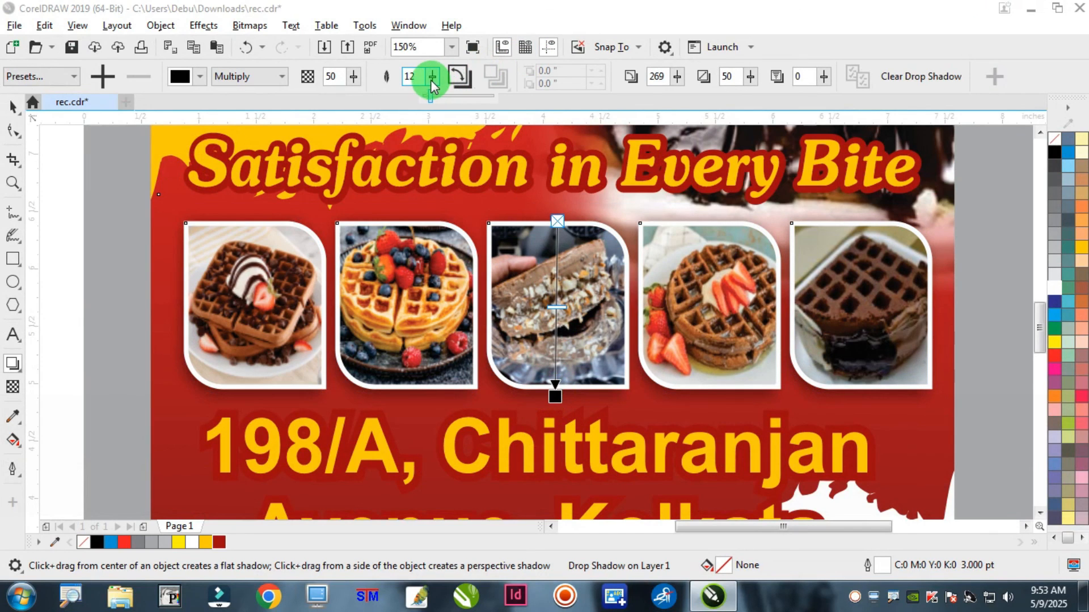
pyautogui.click(7, 116)
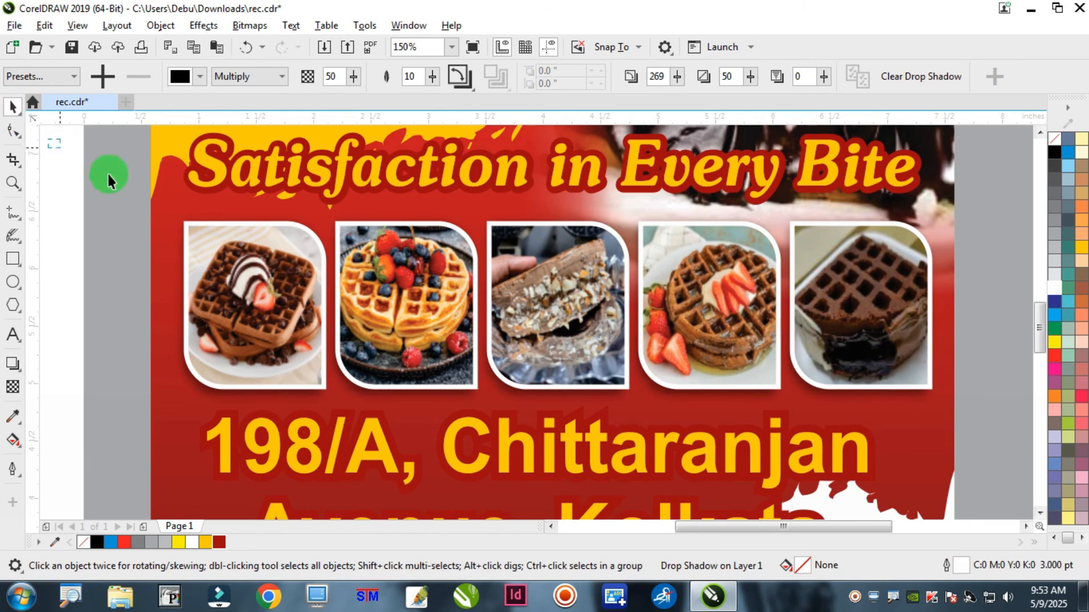
pyautogui.click(108, 175)
# - Examine the overall flyer layout with the whole design framed in the view
pyautogui.scroll(-2, 386, 267)
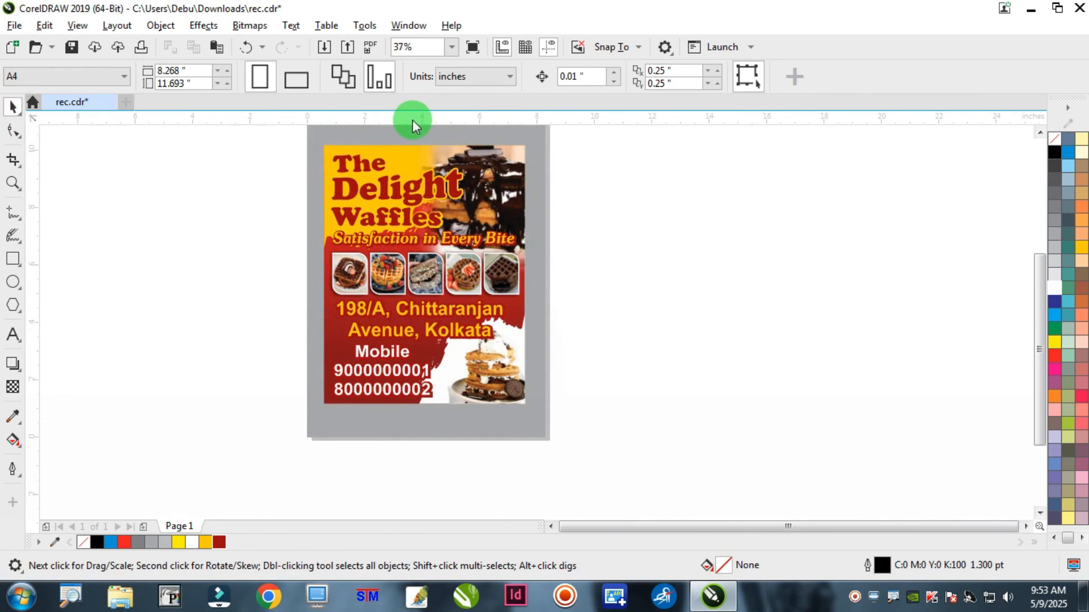
pyautogui.scroll(1, 424, 152)
pyautogui.scroll(-1, 448, 143)
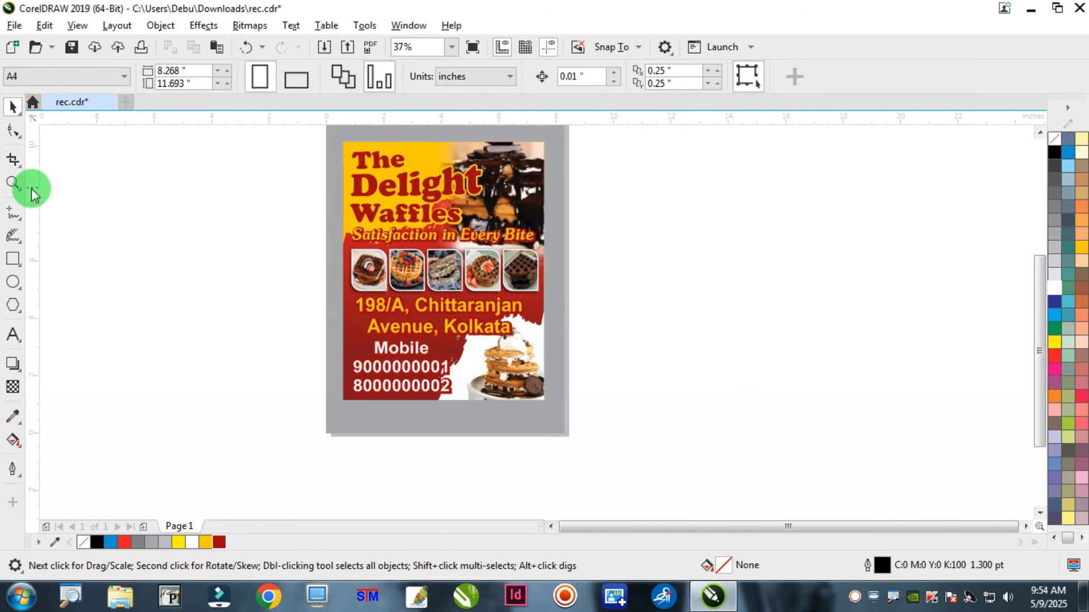
pyautogui.click(13, 183)
pyautogui.rightClick(425, 199)
pyautogui.moveTo(430, 193); pyautogui.dragTo(544, 306)
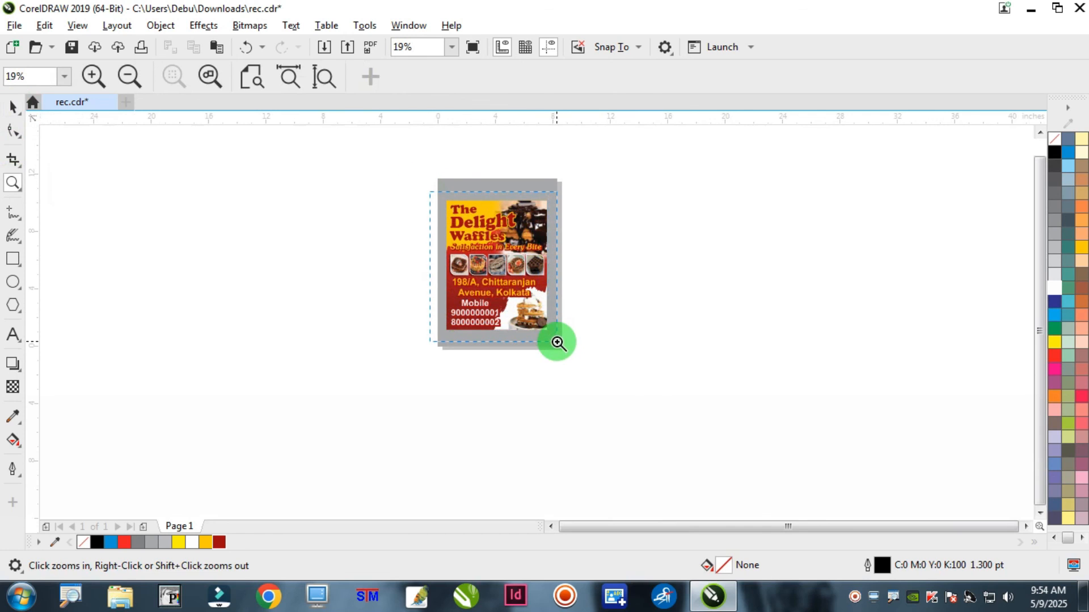
pyautogui.moveTo(556, 342); pyautogui.dragTo(556, 342)
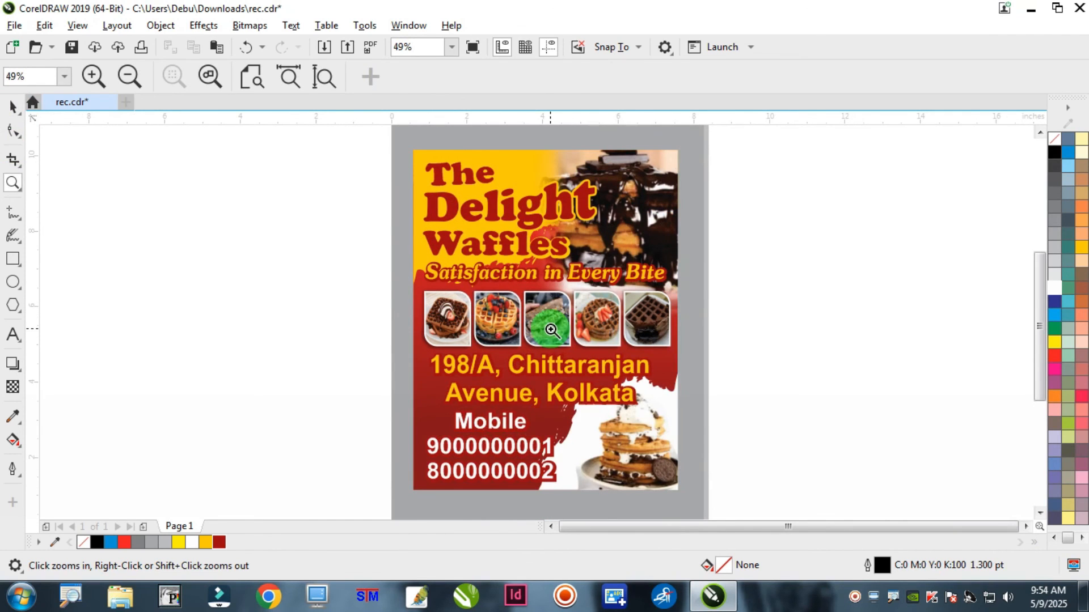